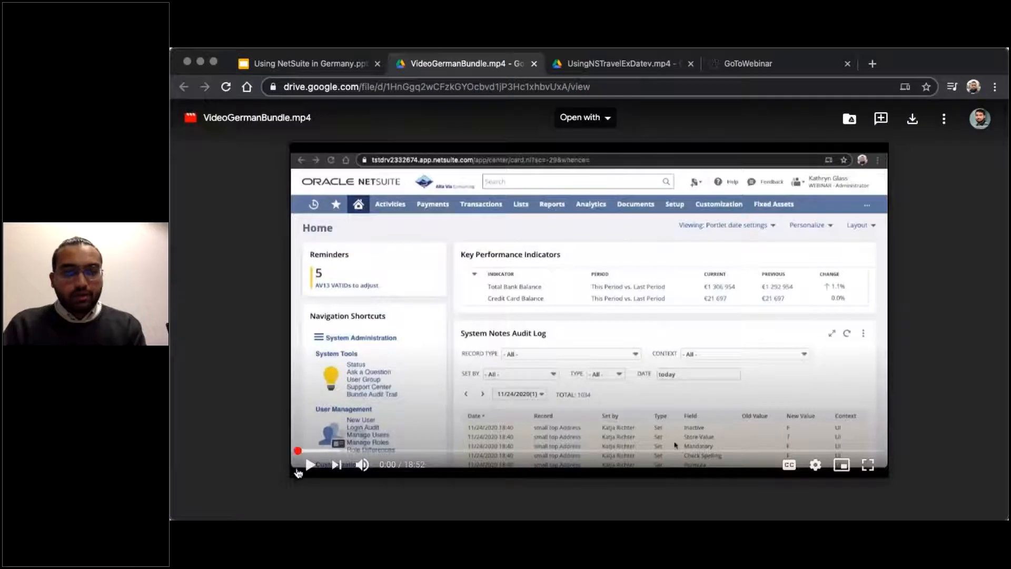
Play the VideoGermanBundle.mp4 recording in full screen.
left_click(310, 463)
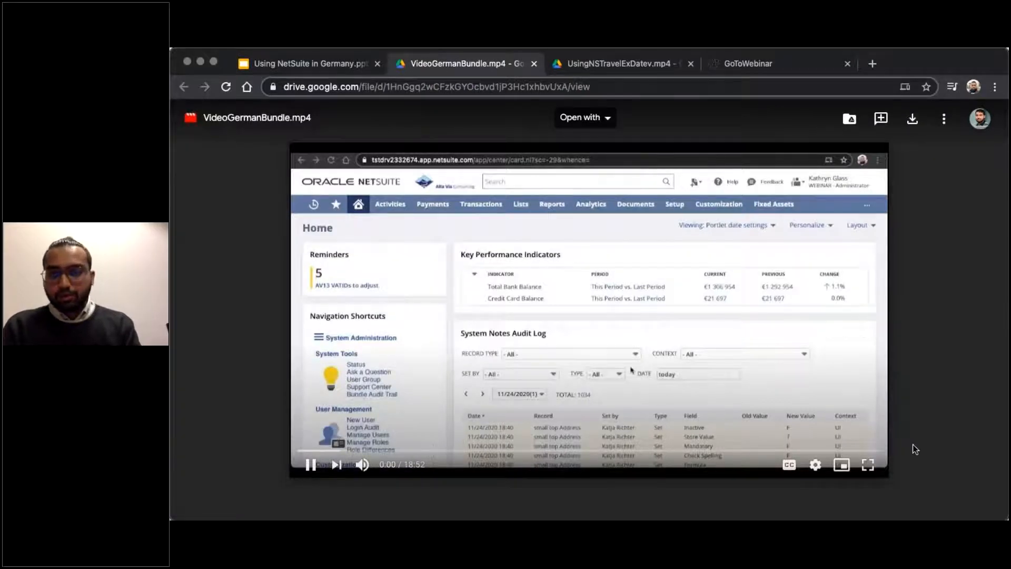
left_click(868, 465)
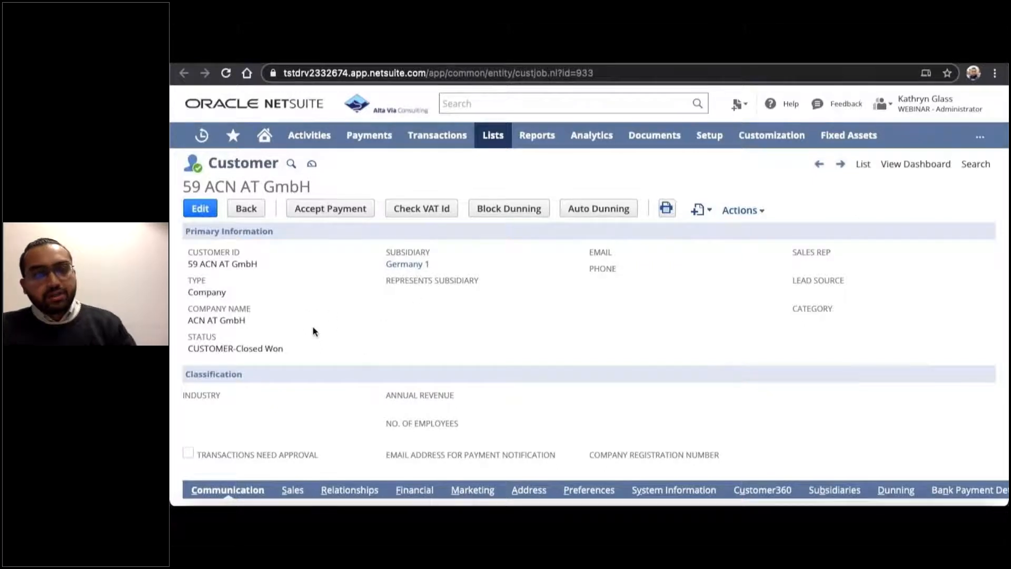
Review the address and the financial tax information on the ACN AT GmbH customer record.
scroll(314, 330, "down", 3)
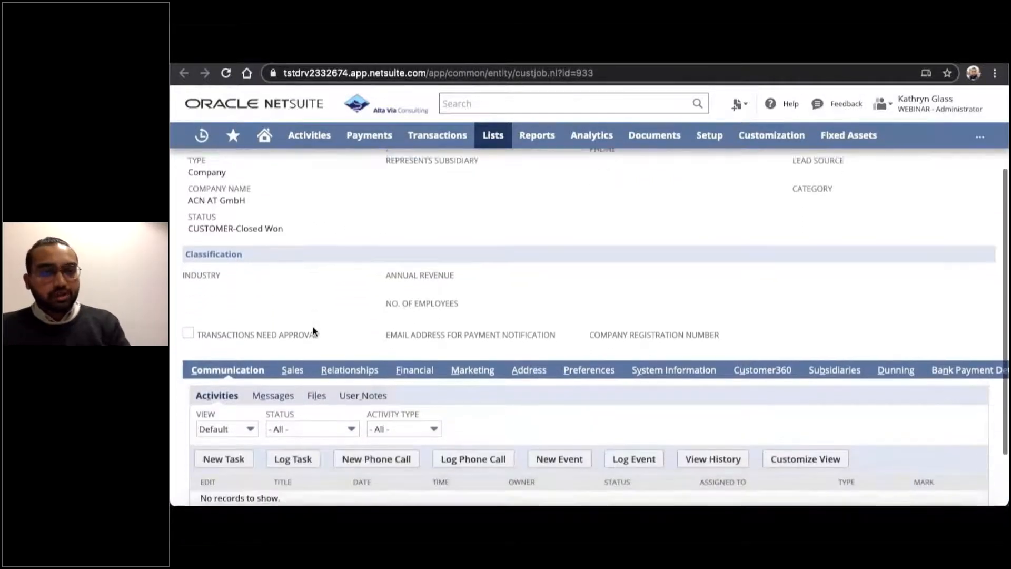
left_click(525, 371)
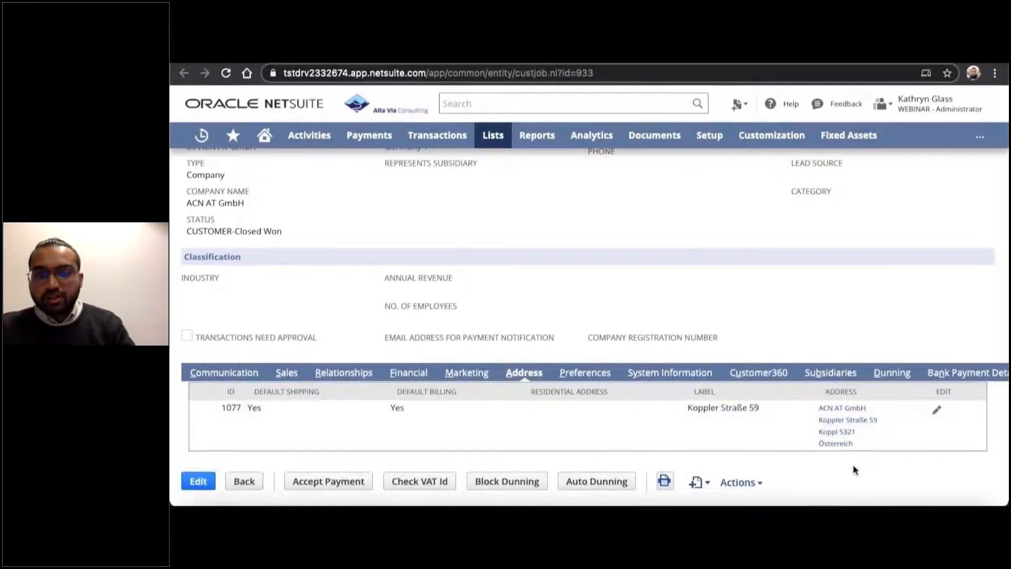
left_click(412, 379)
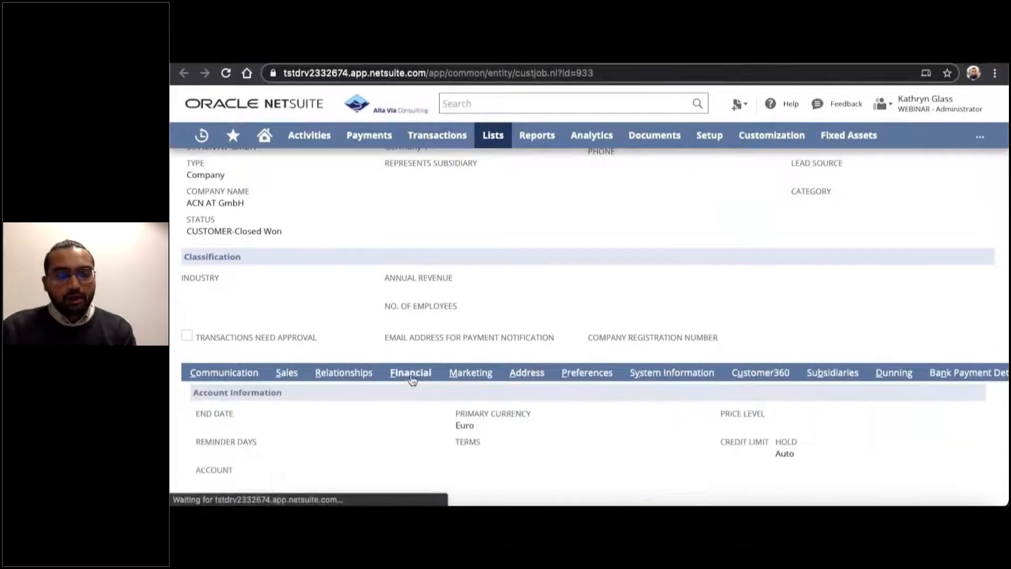
scroll(411, 379, "down", 3)
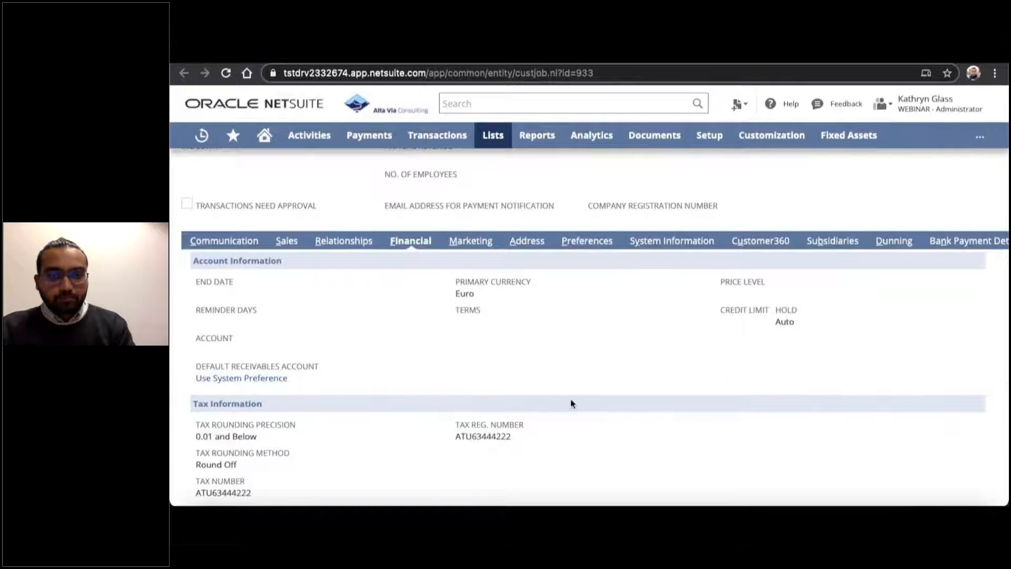
Run the VAT ID check for the customer ACN AT GmbH.
scroll(571, 404, "up", 3)
scroll(571, 403, "up", 3)
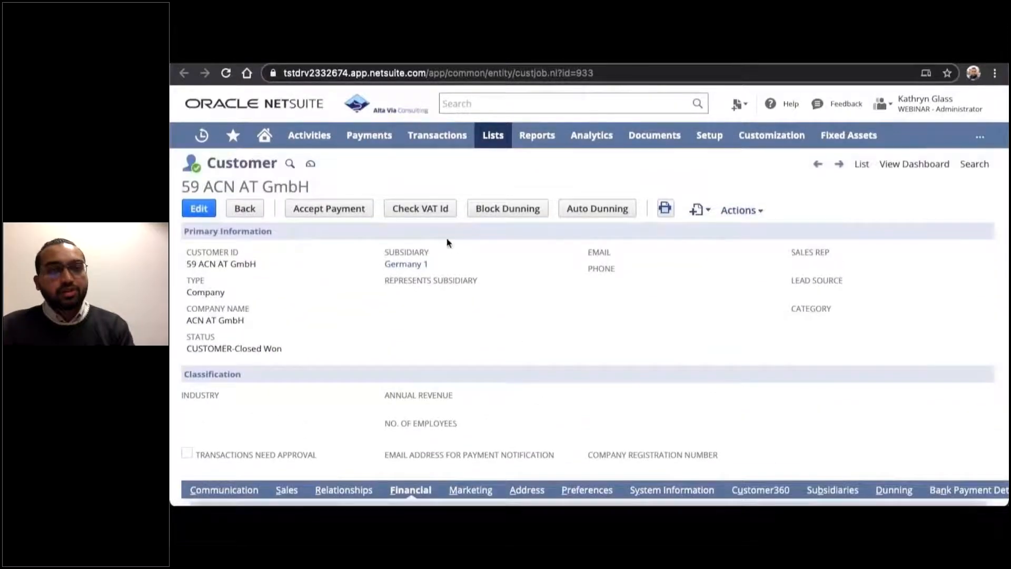
left_click(426, 209)
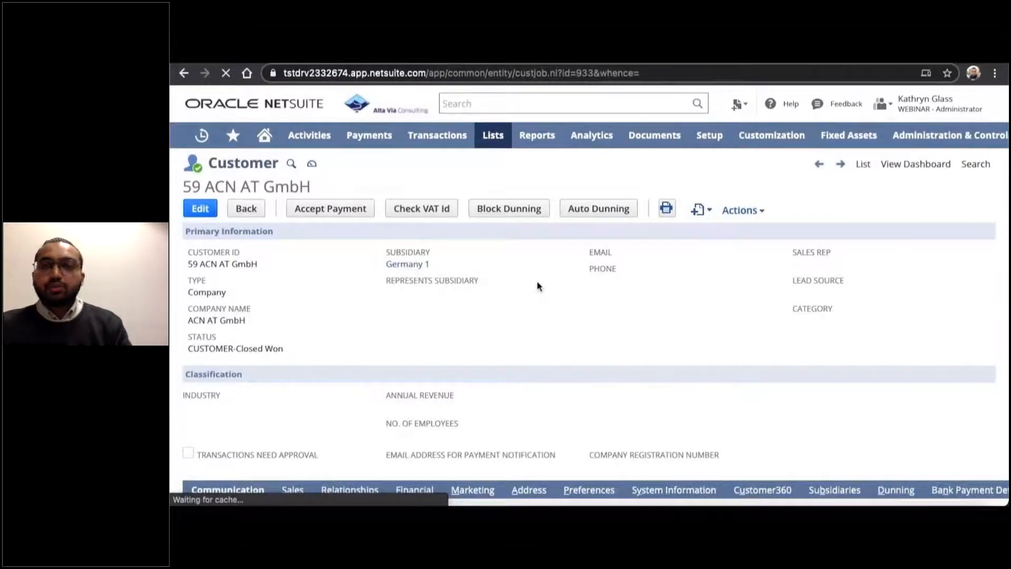
Examine the newest AV13 VATID check result in ACN AT GmbH's financial details, including its error description and company and address matches.
scroll(536, 286, "down", 3)
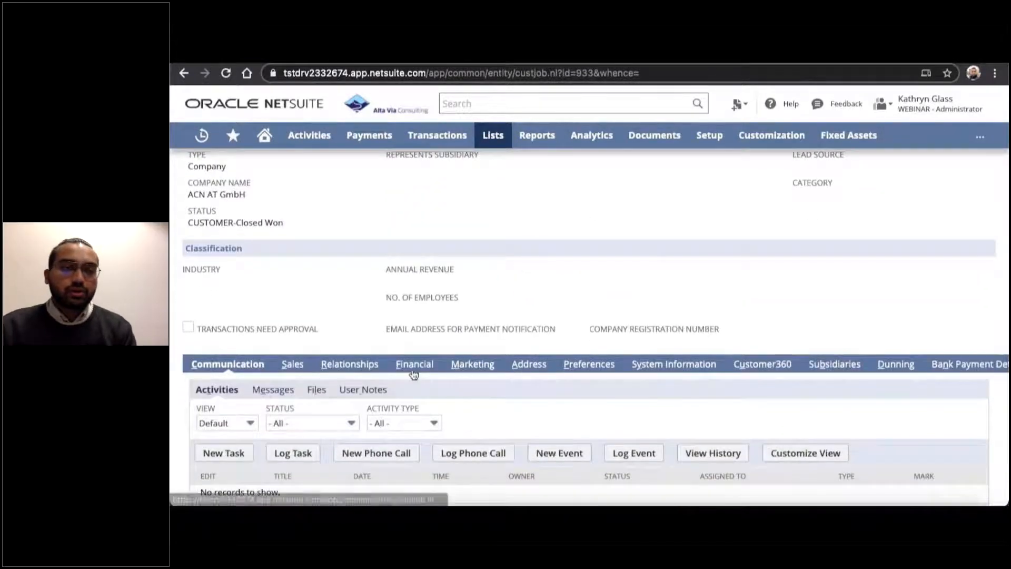
left_click(413, 368)
scroll(401, 413, "down", 1)
scroll(401, 413, "down", 7)
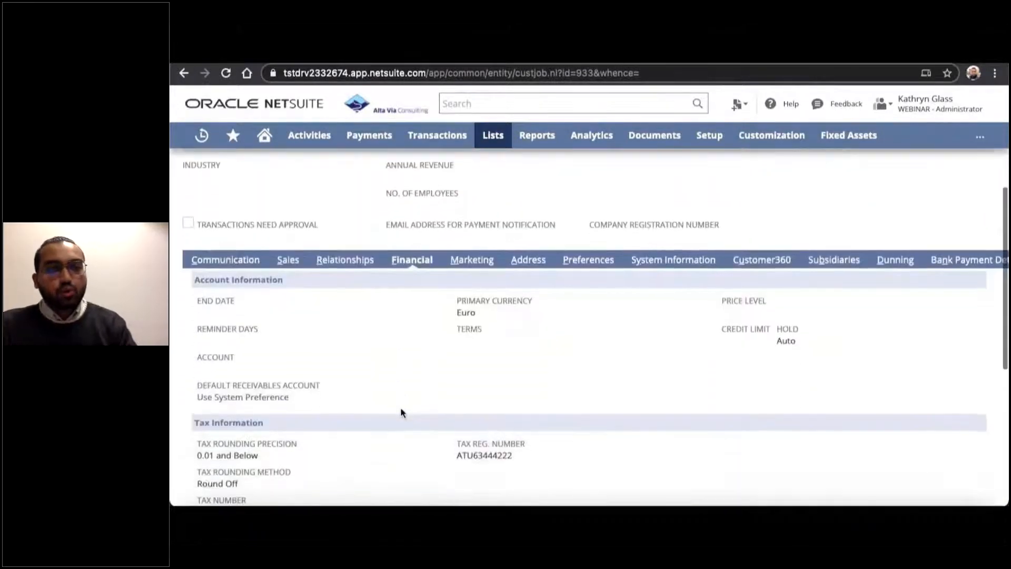
scroll(401, 411, "down", 1)
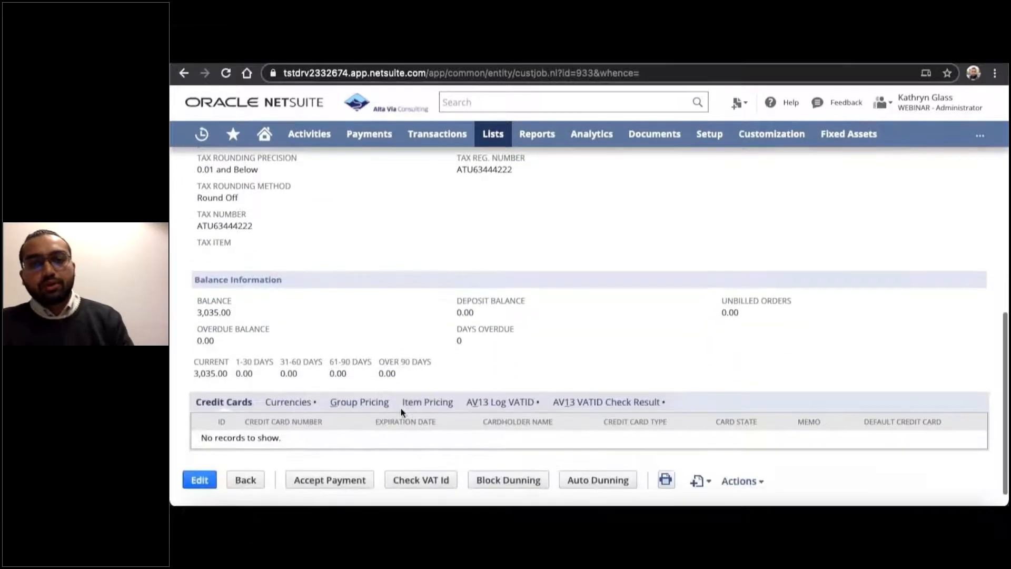
left_click(596, 406)
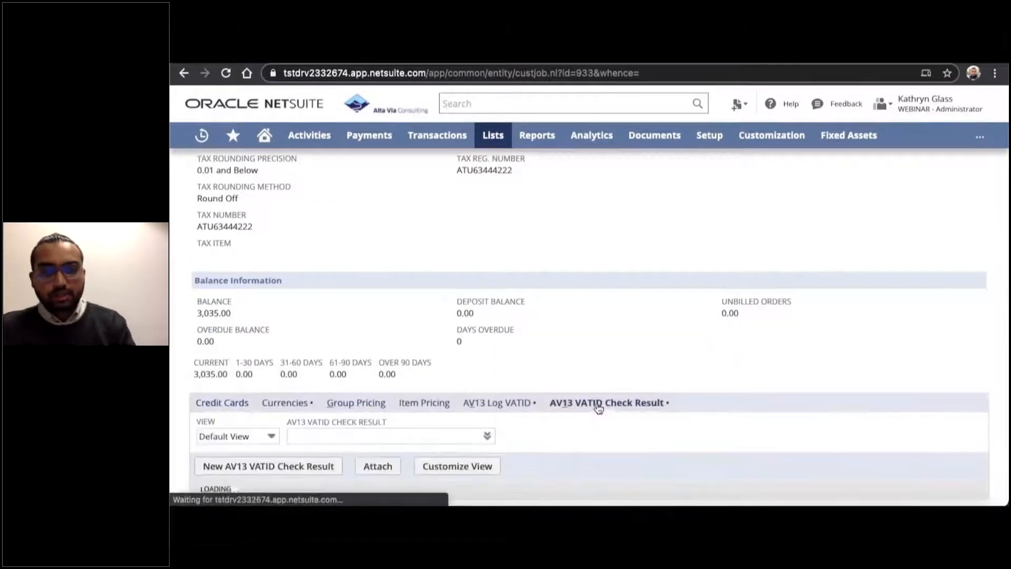
scroll(598, 407, "down", 3)
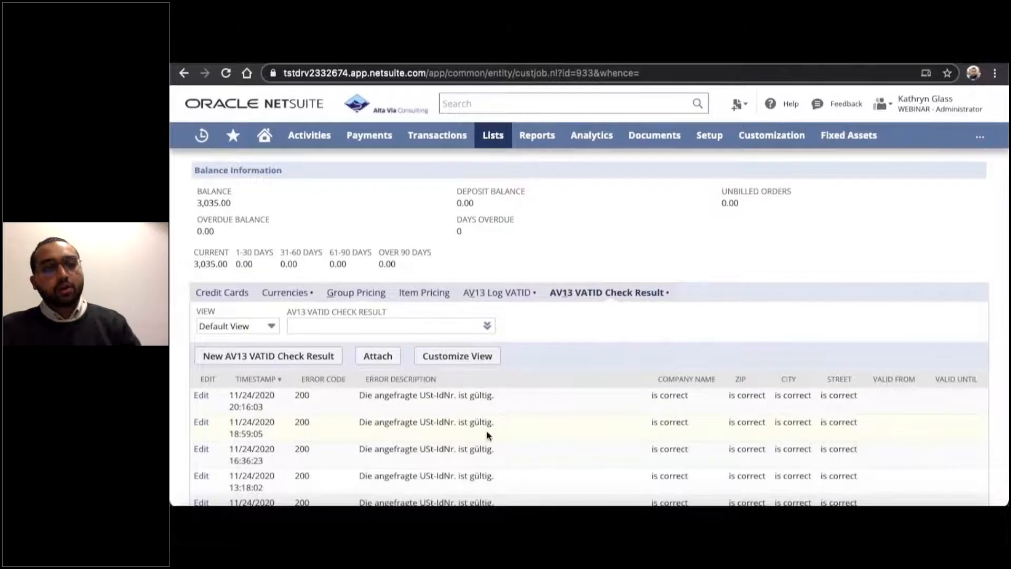
scroll(466, 429, "down", 1)
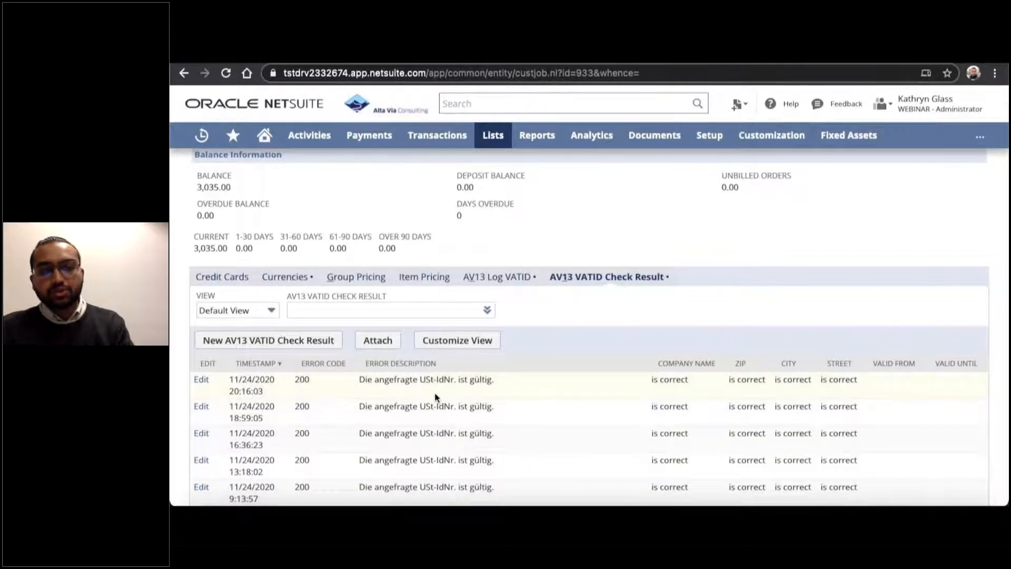
double_click(487, 381)
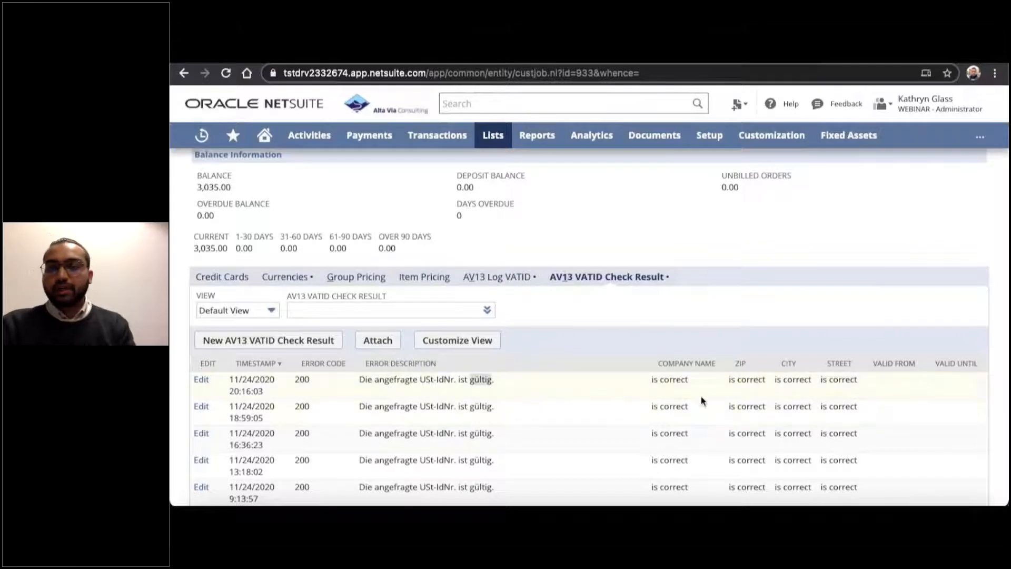
scroll(686, 402, "up", 1)
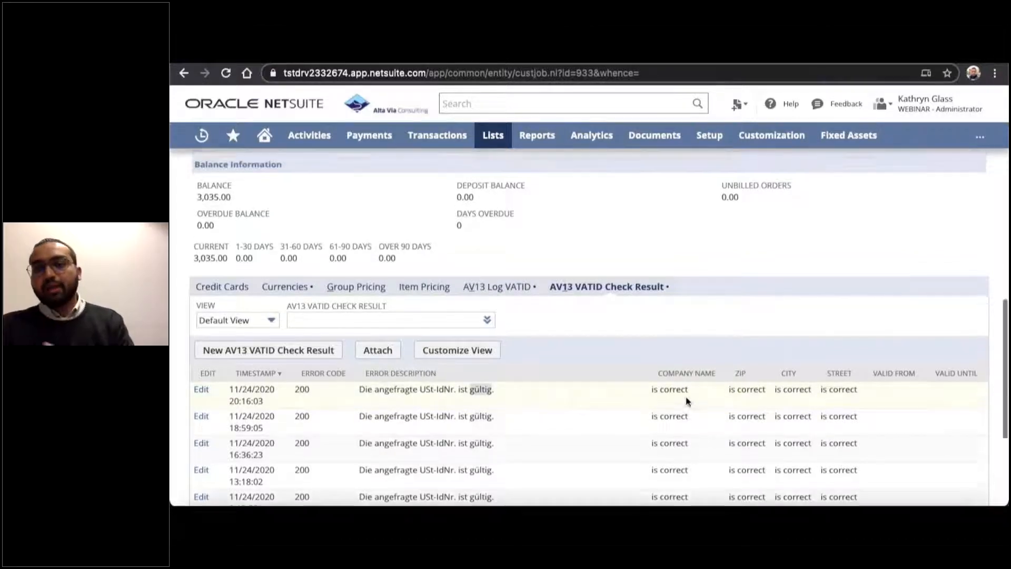
scroll(687, 402, "up", 1)
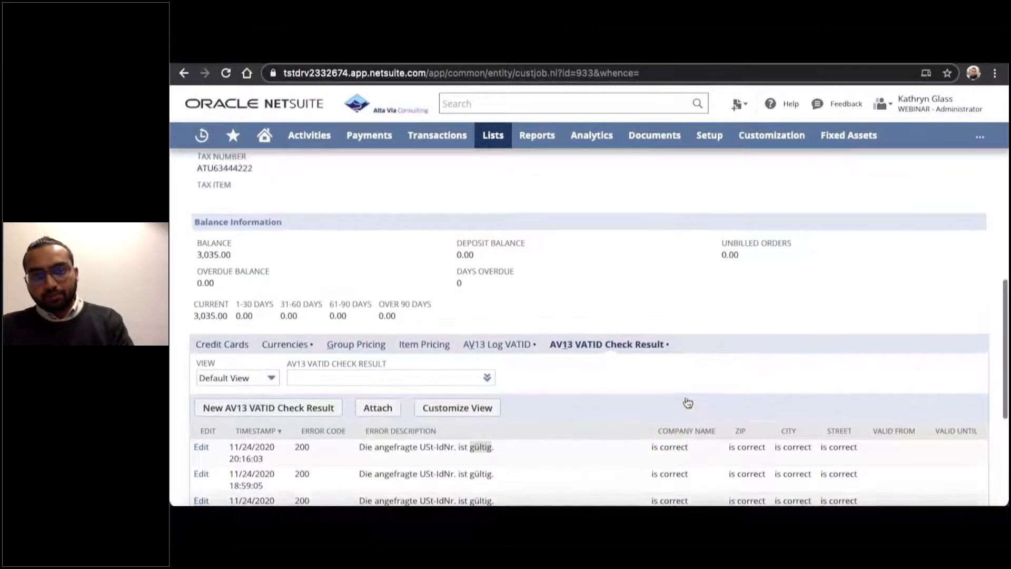
scroll(688, 402, "up", 1)
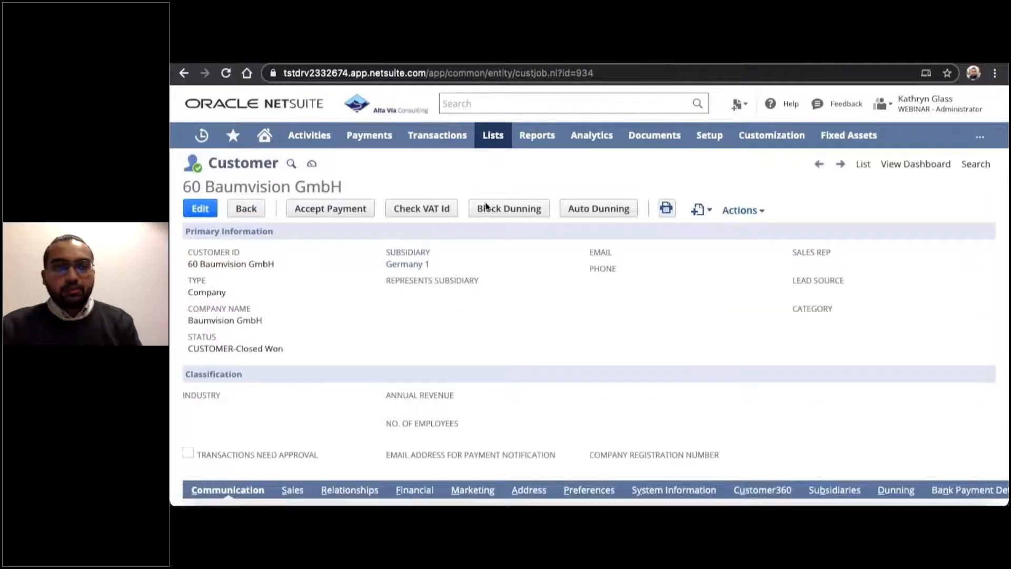
Review the company name, address and financial tax information on the Baumvision GmbH customer record.
double_click(238, 188)
left_click(317, 276)
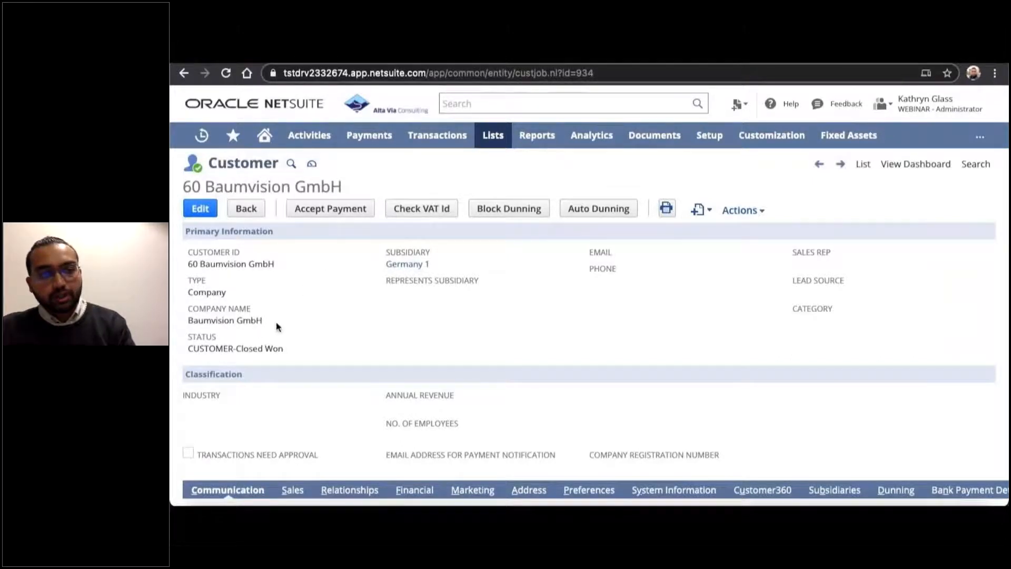
scroll(302, 334, "down", 2)
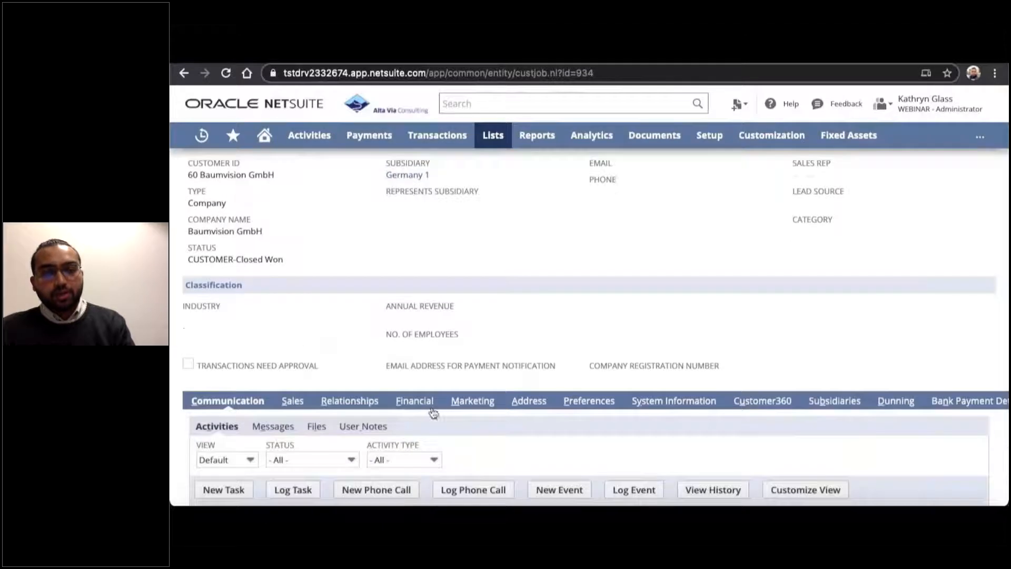
left_click(530, 401)
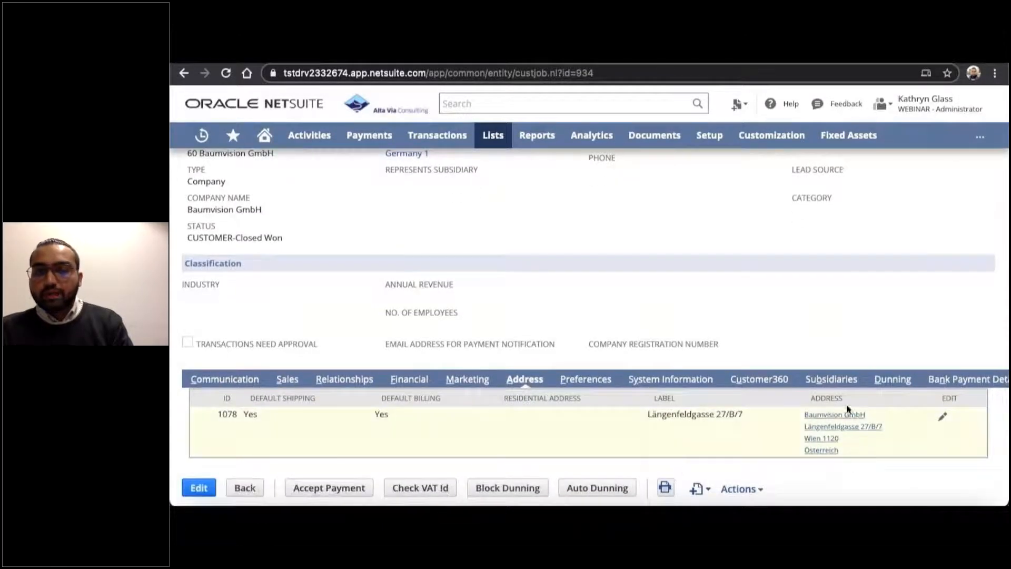
left_click(416, 379)
scroll(410, 376, "down", 3)
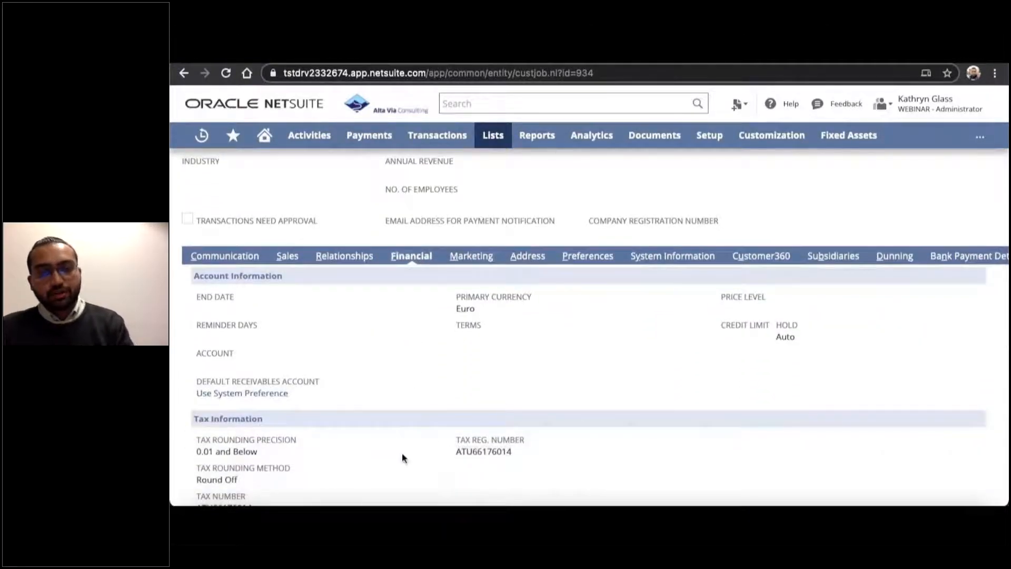
Run the VAT ID check for the customer Baumvision GmbH.
scroll(402, 454, "up", 1)
scroll(402, 453, "up", 5)
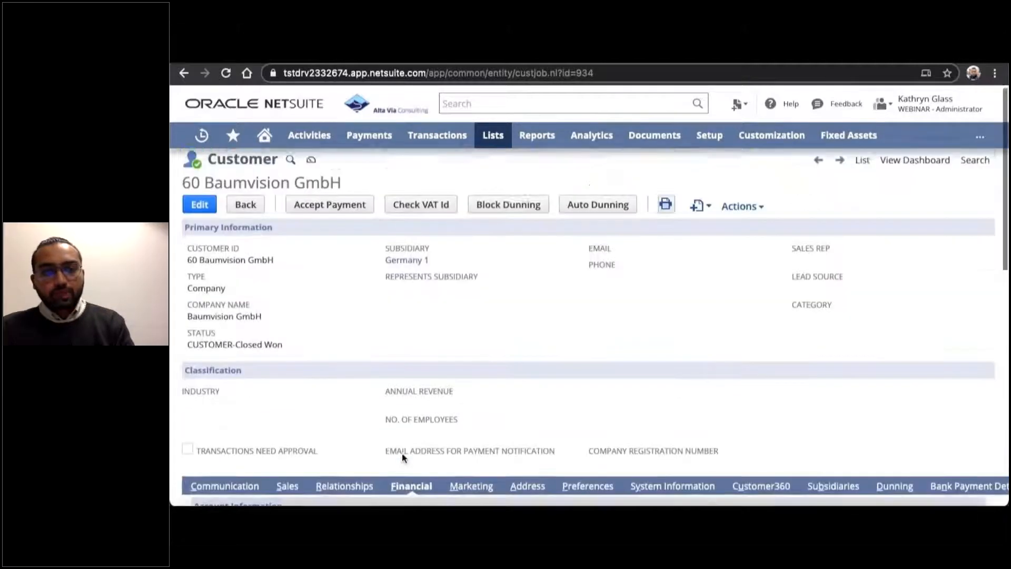
left_click(423, 209)
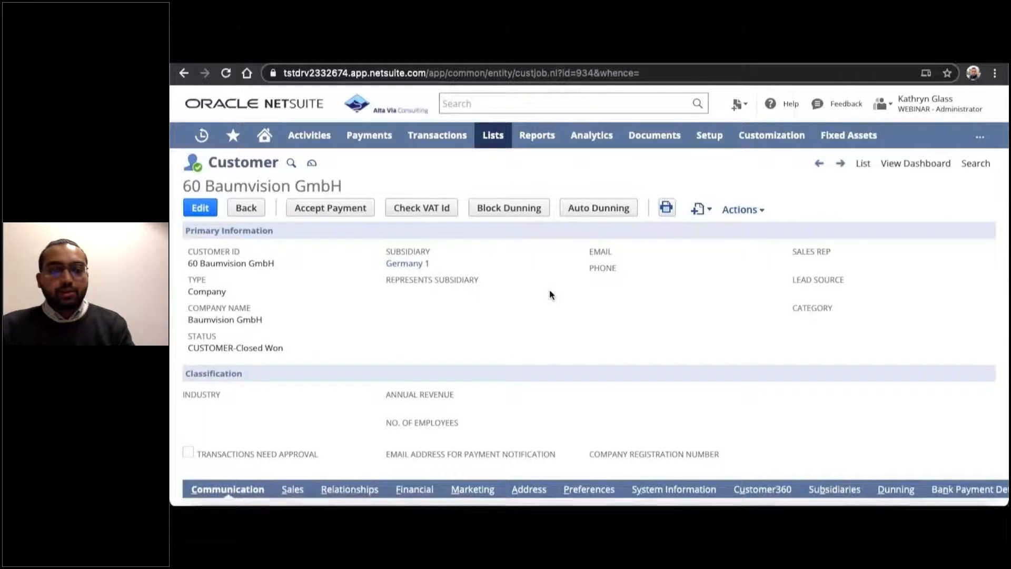
Examine the newest AV13 VATID check result in Baumvision GmbH's financial details, including its error description and validity dates.
scroll(549, 295, "down", 3)
scroll(550, 290, "down", 1)
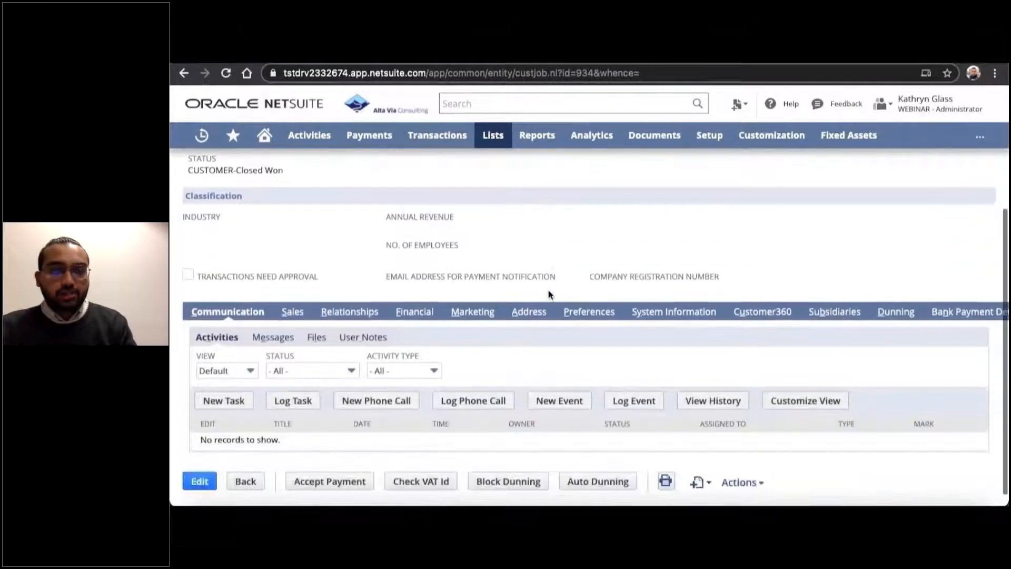
left_click(412, 312)
scroll(404, 388, "down", 5)
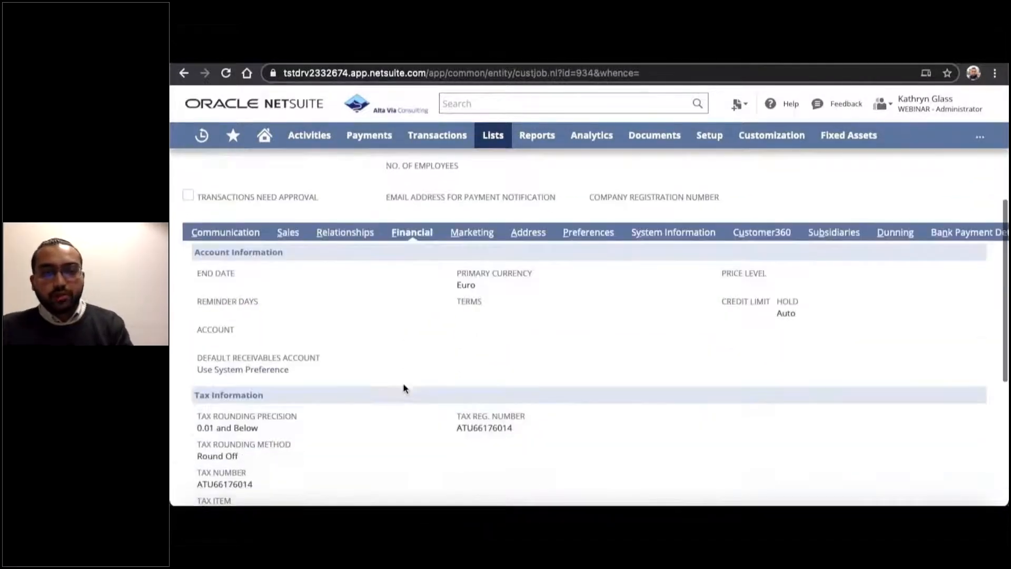
scroll(404, 388, "down", 1)
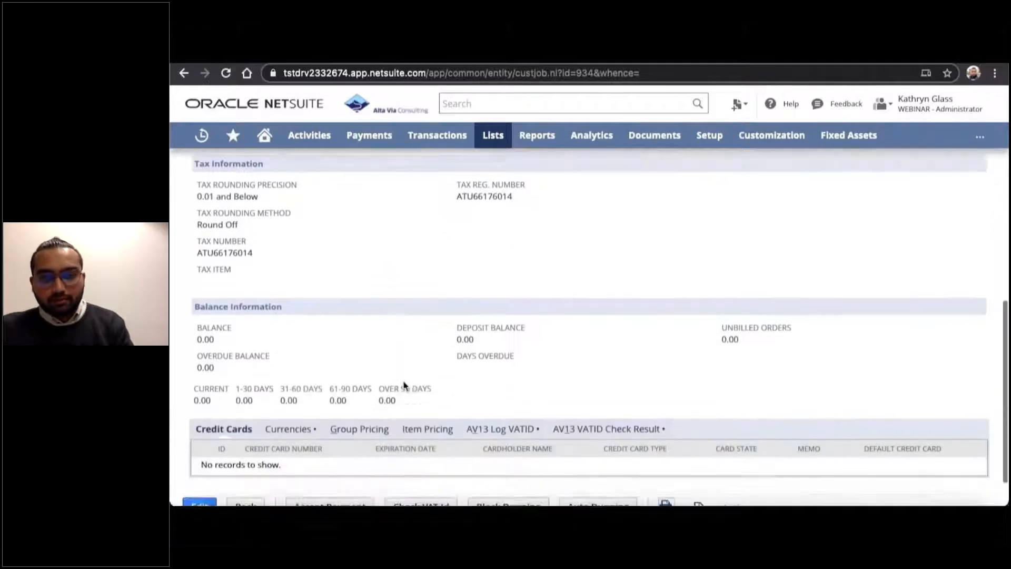
left_click(612, 414)
scroll(612, 412, "down", 2)
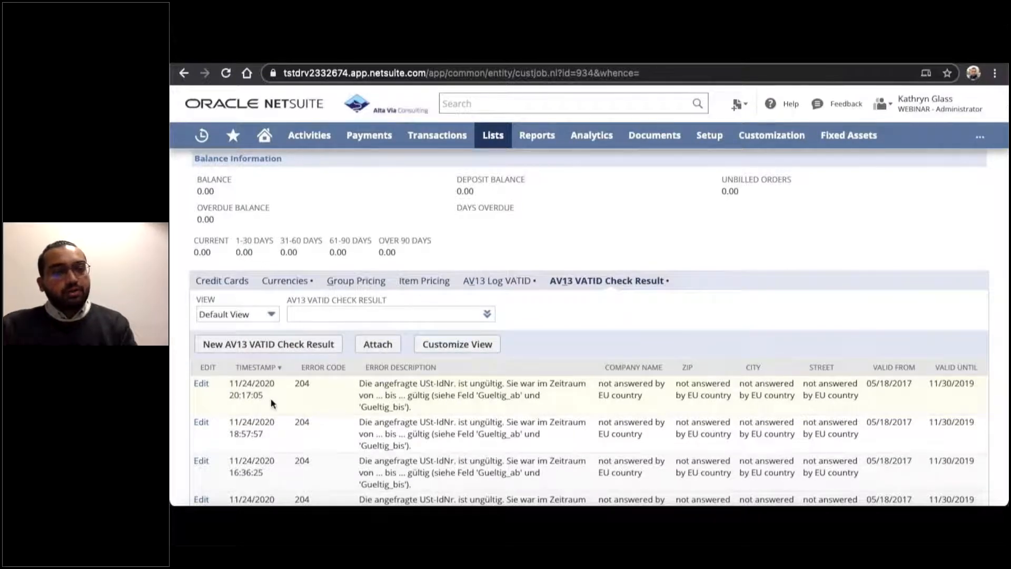
scroll(269, 389, "up", 1)
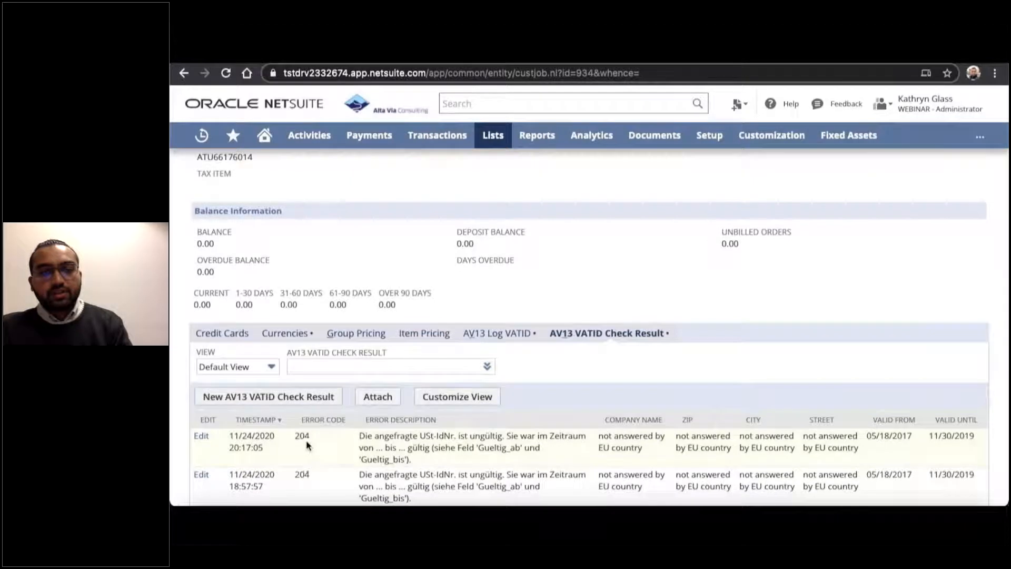
double_click(476, 438)
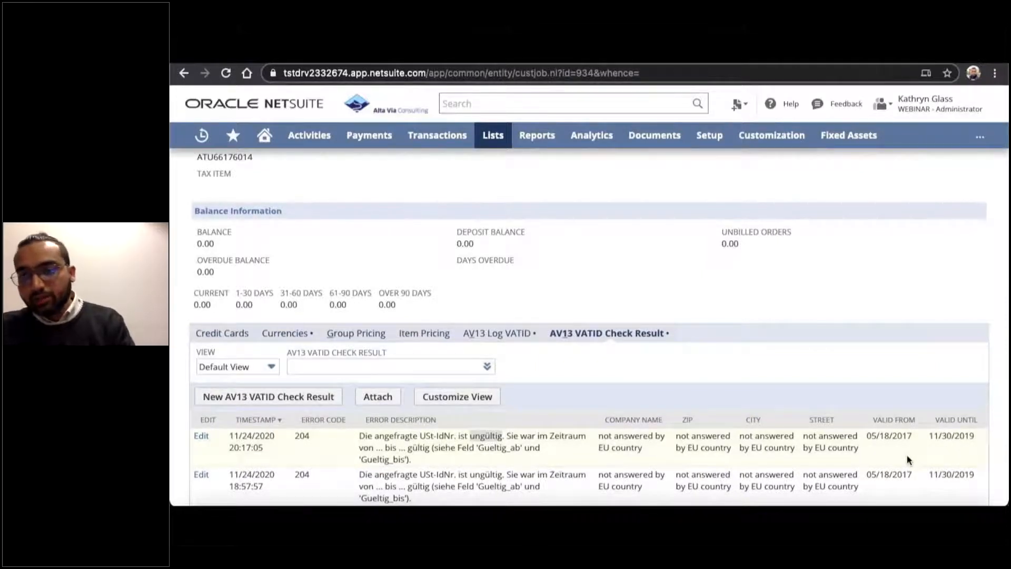
left_click(936, 451)
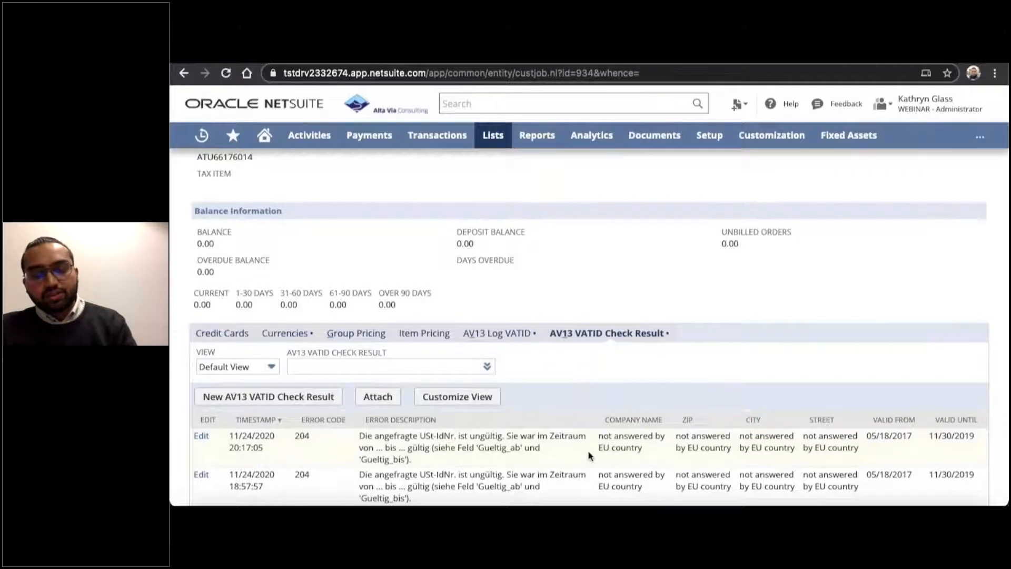
Leave the Baumvision GmbH record and return to the home dashboard.
scroll(588, 387, "up", 4)
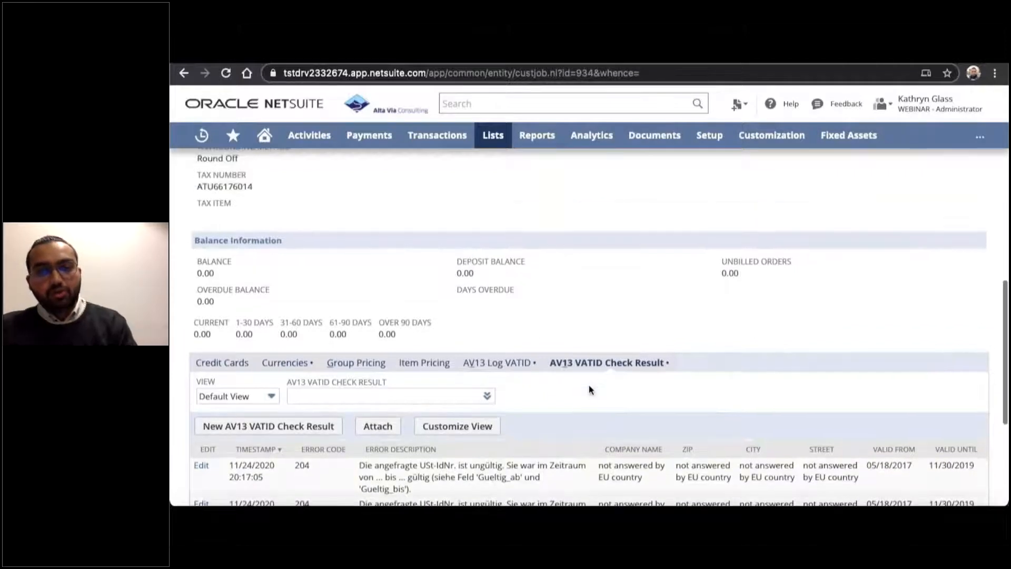
scroll(589, 387, "up", 8)
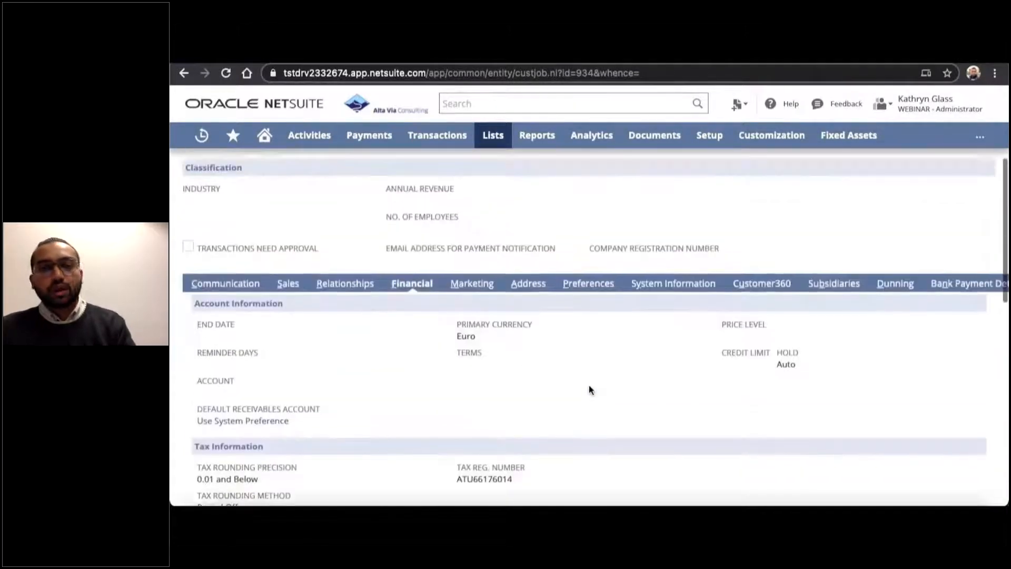
scroll(559, 298, "up", 1)
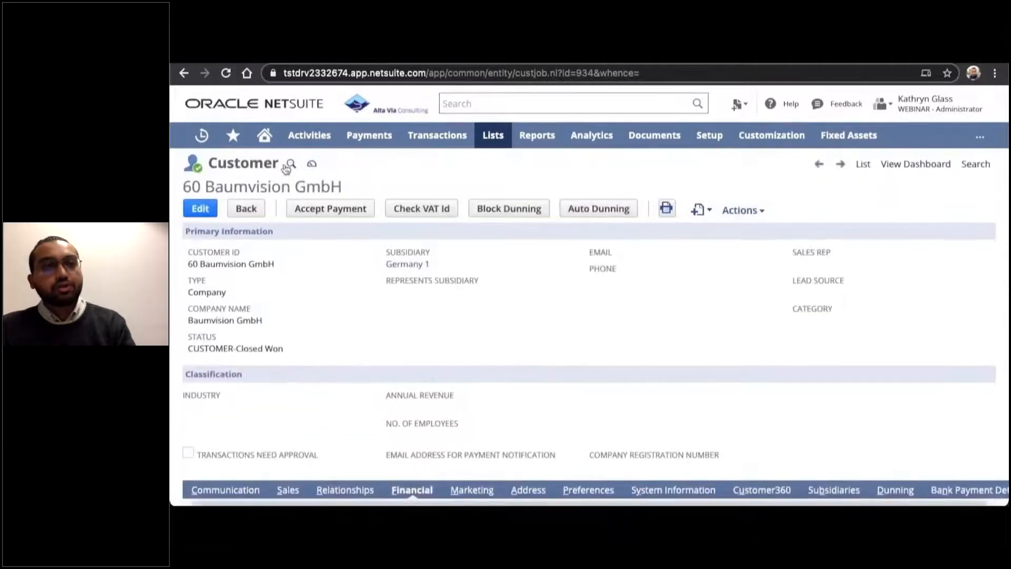
left_click(266, 138)
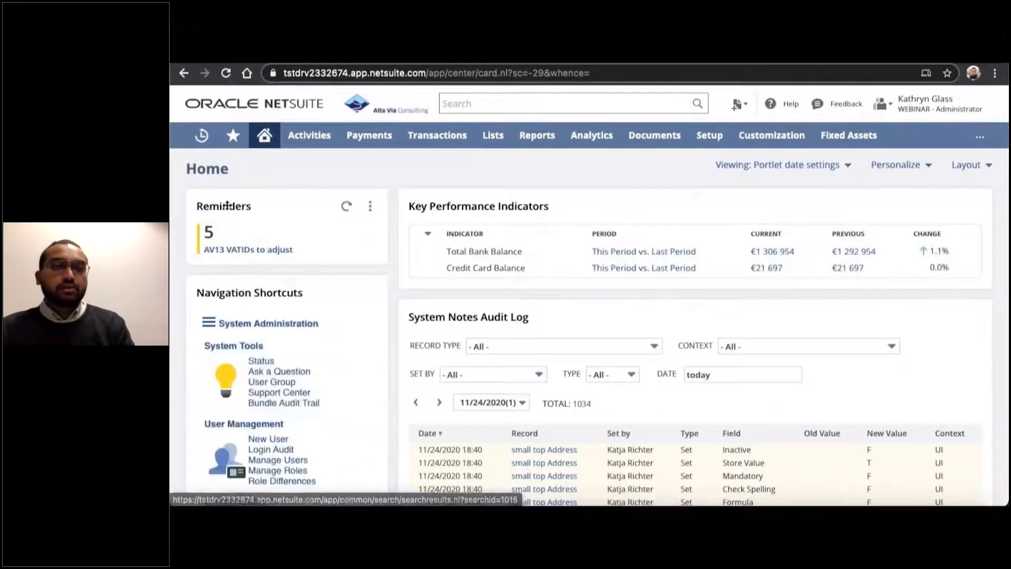
Open the AV13 VATIDs to adjust reminder and review the error descriptions with the page translated into English.
left_click(241, 255)
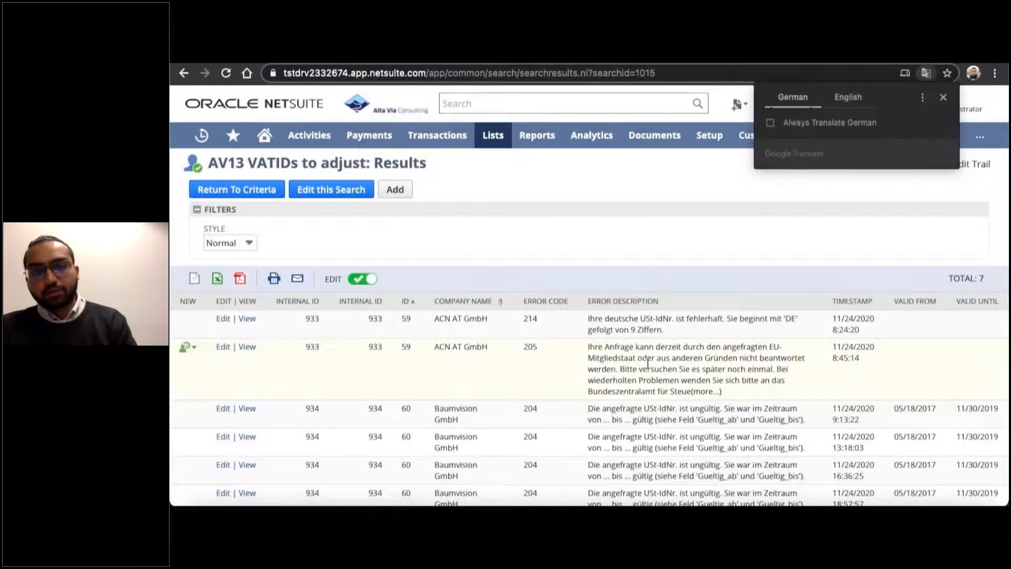
left_click(843, 97)
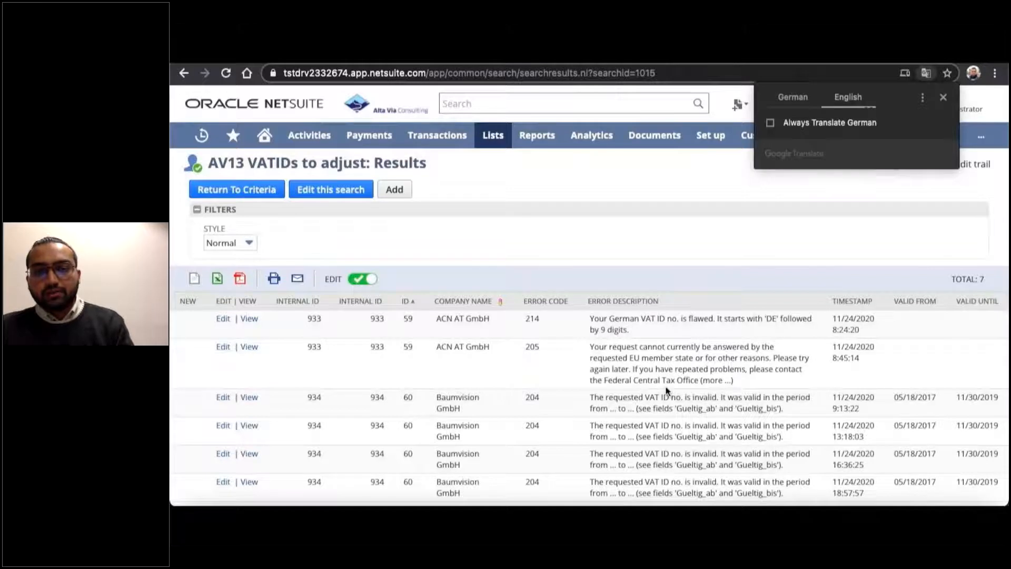
scroll(667, 390, "down", 1)
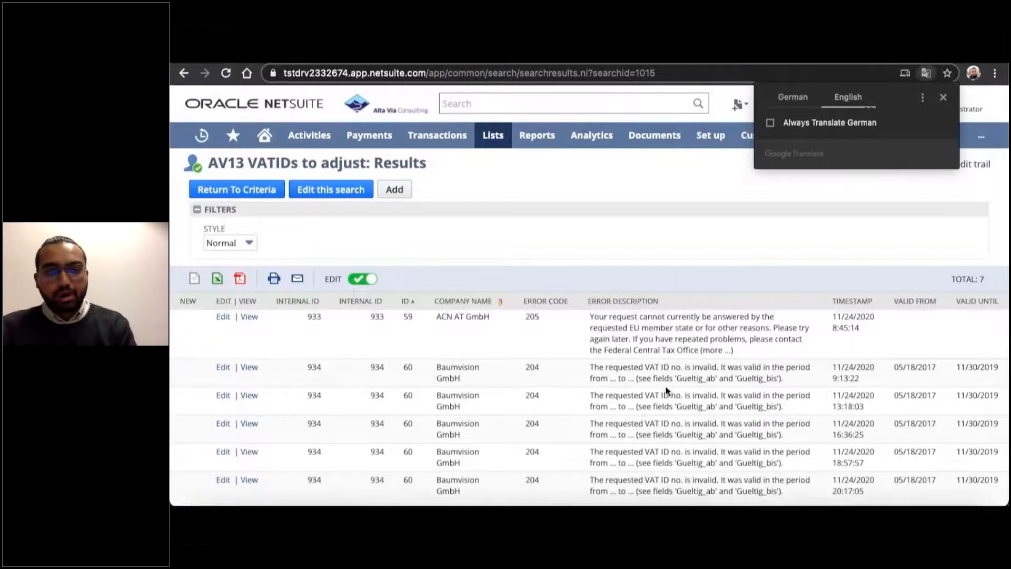
scroll(667, 391, "up", 1)
left_click(681, 210)
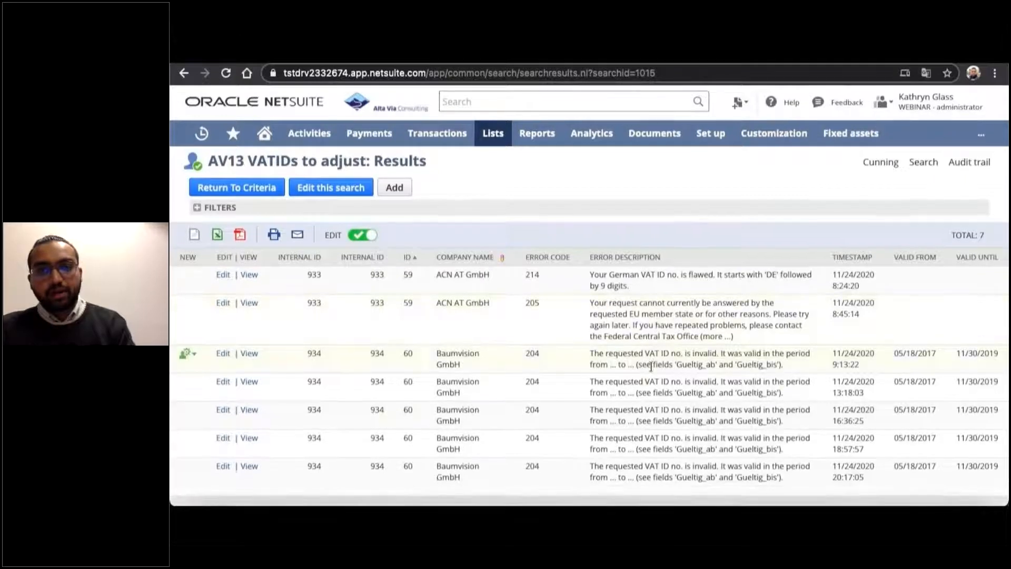
Switch the AV13 VATIDs to adjust results page back to its original German version.
left_click(925, 74)
left_click(793, 96)
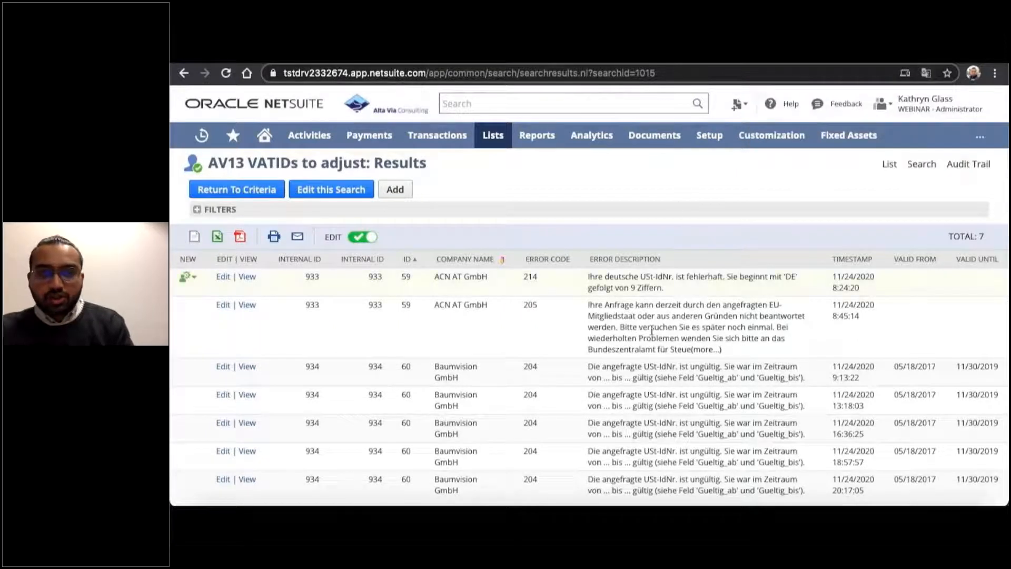
scroll(644, 369, "down", 1)
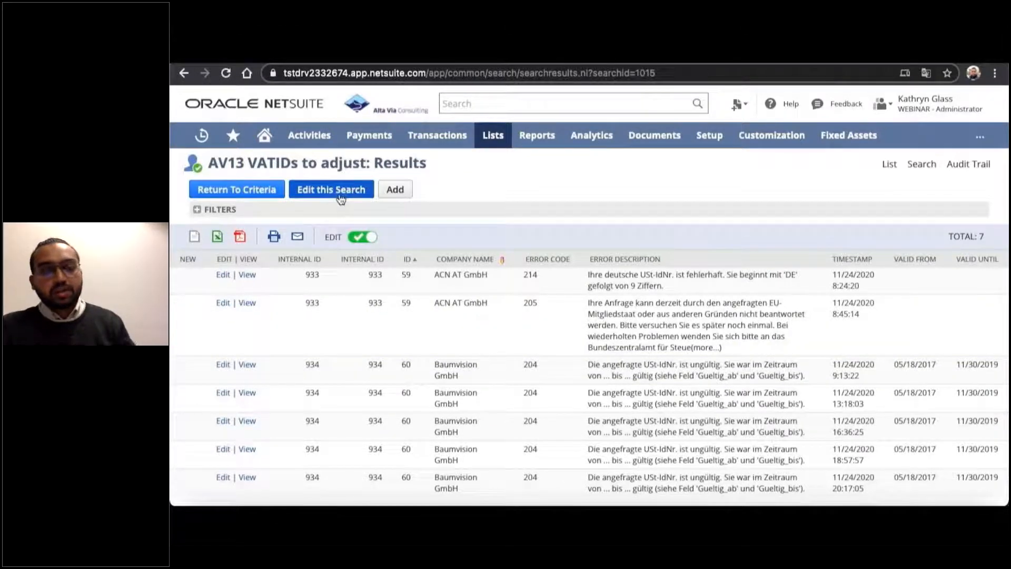
Open the saved mass update AV13 Check VATID Customer and review its filter criteria.
mouse_move(490, 139)
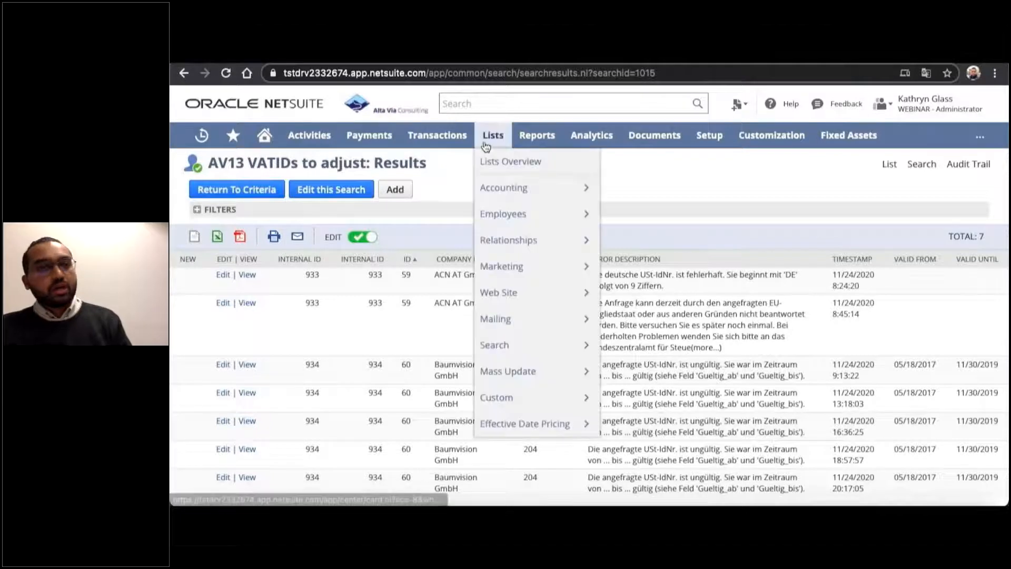
mouse_move(494, 375)
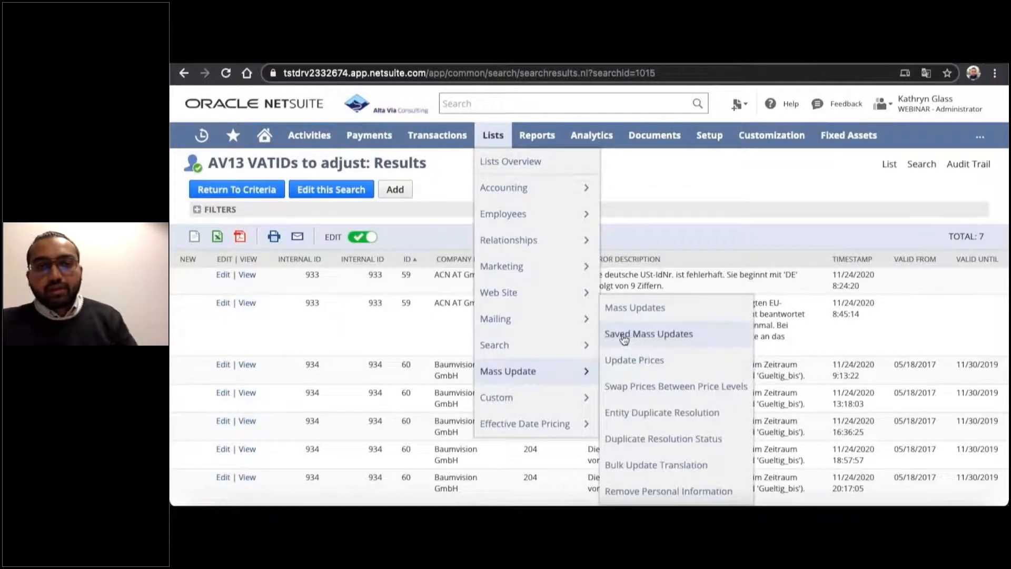
left_click(640, 334)
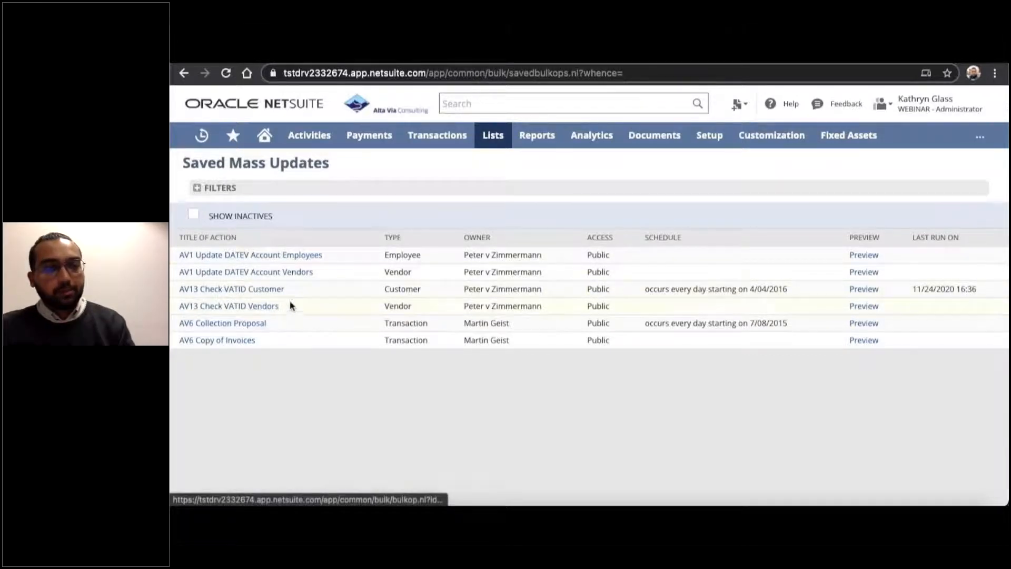
left_click(243, 293)
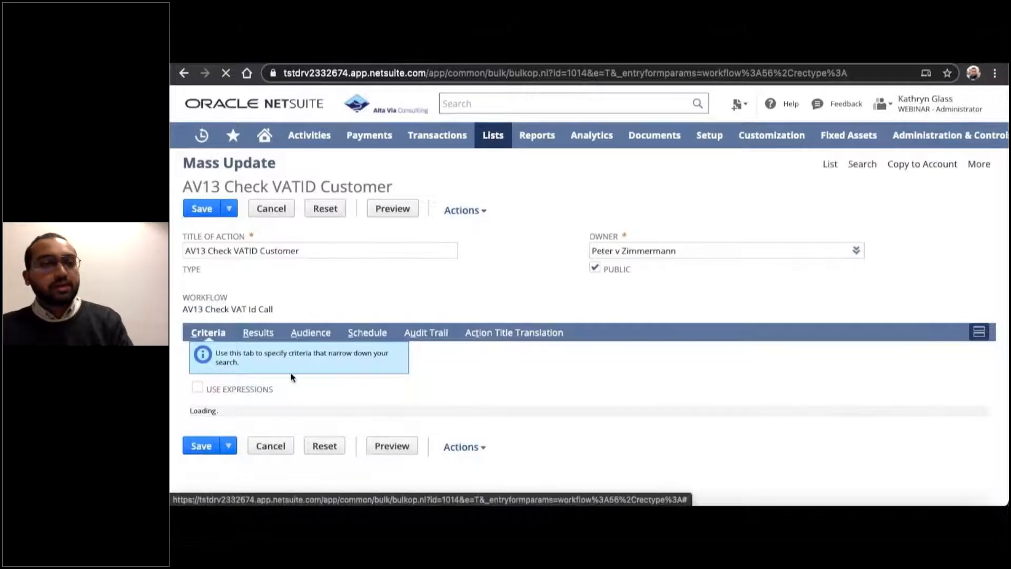
scroll(290, 372, "down", 1)
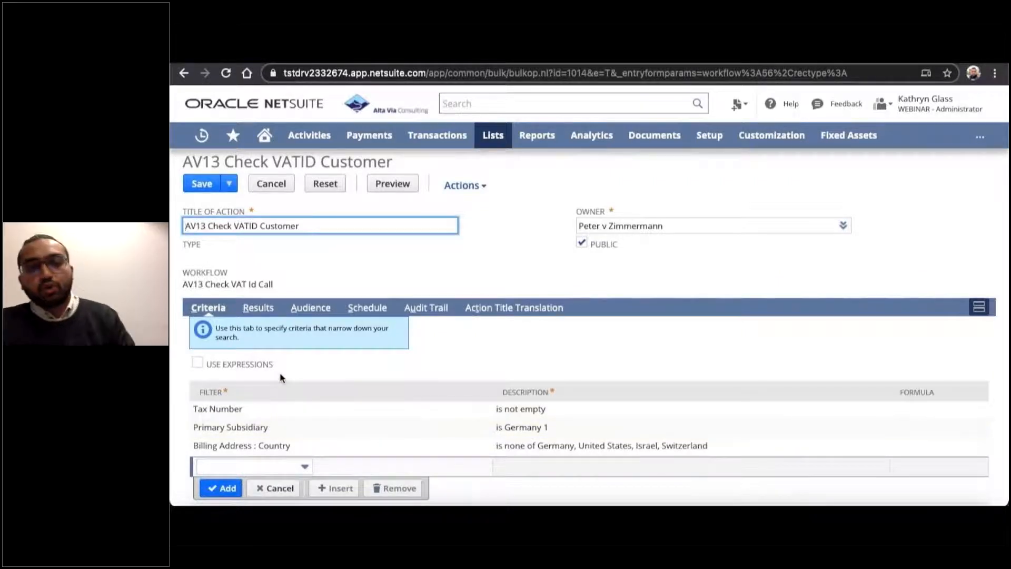
scroll(280, 372, "up", 1)
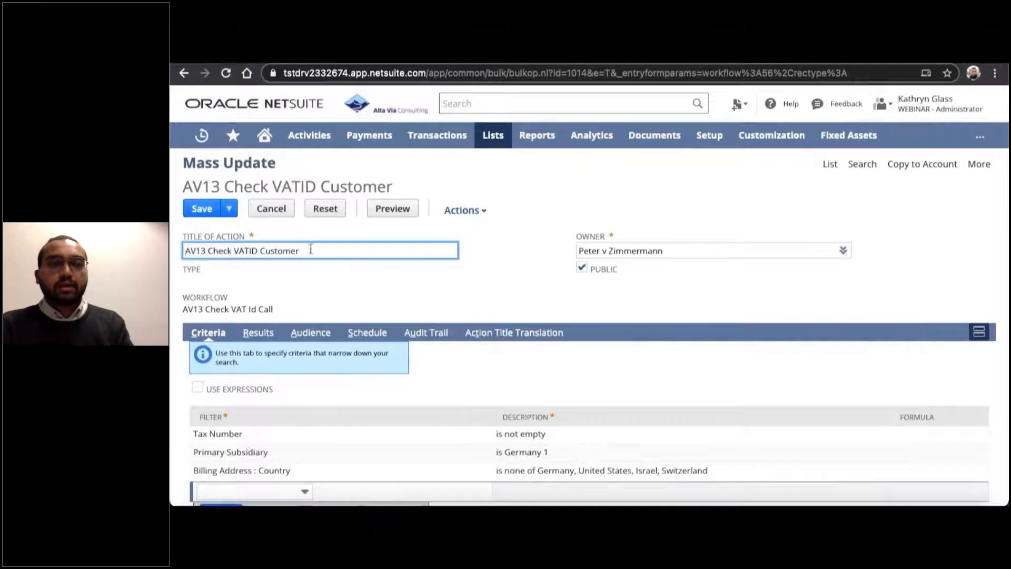
Leave the mass update for the home dashboard and bring up the Deutz AG sales order.
left_click(263, 135)
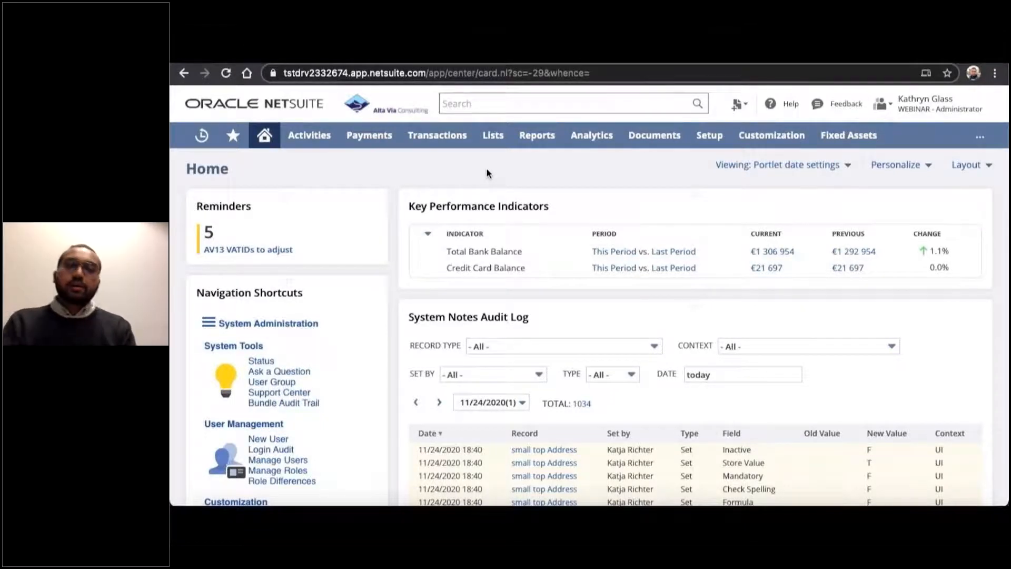
mouse_move(436, 140)
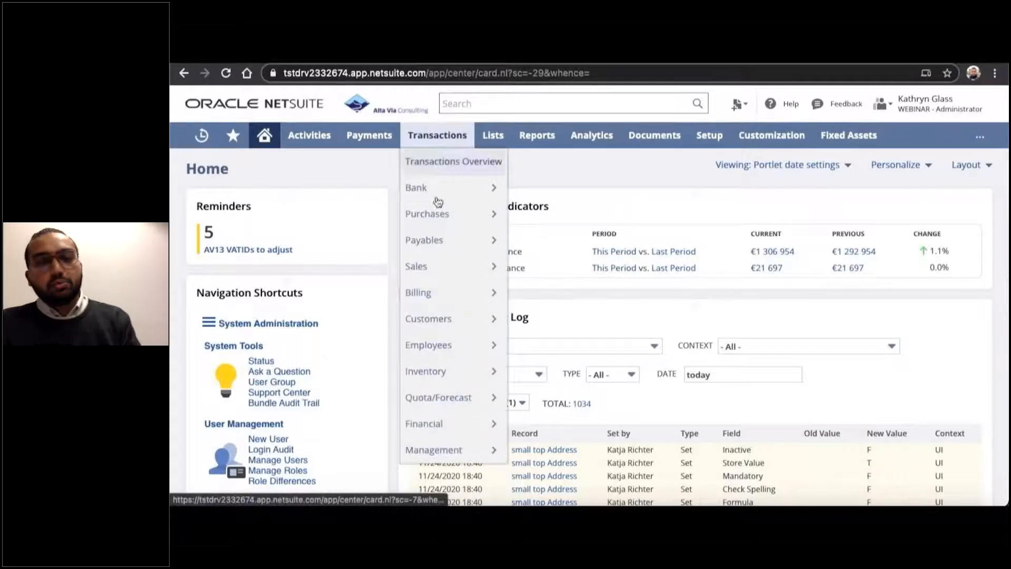
mouse_move(451, 273)
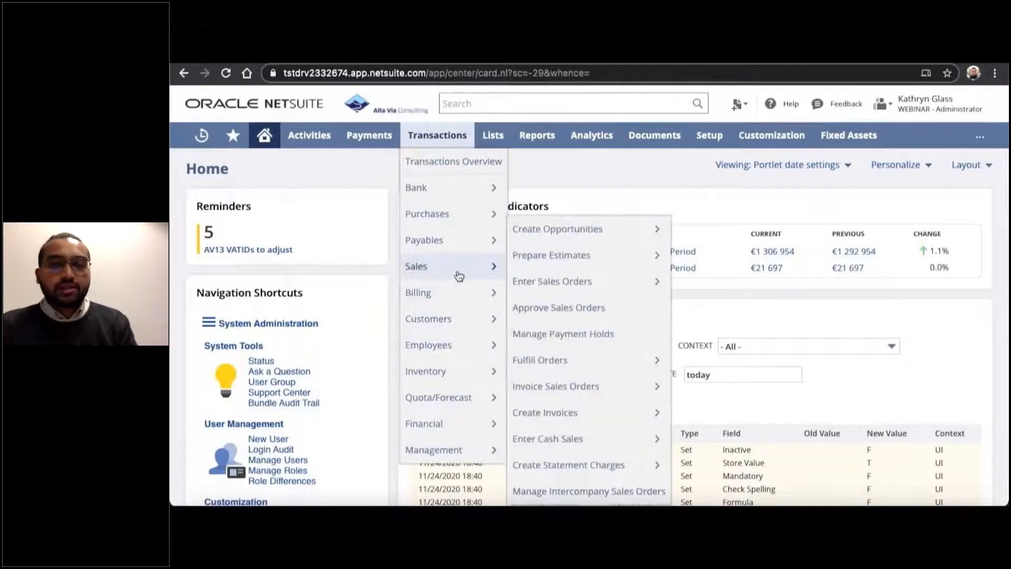
mouse_move(558, 284)
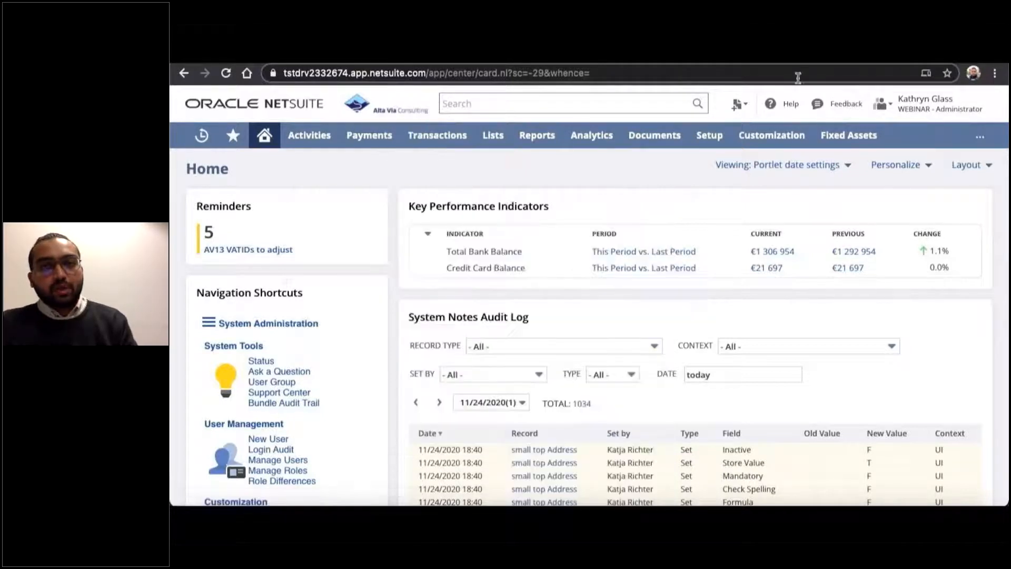
left_click(896, 57)
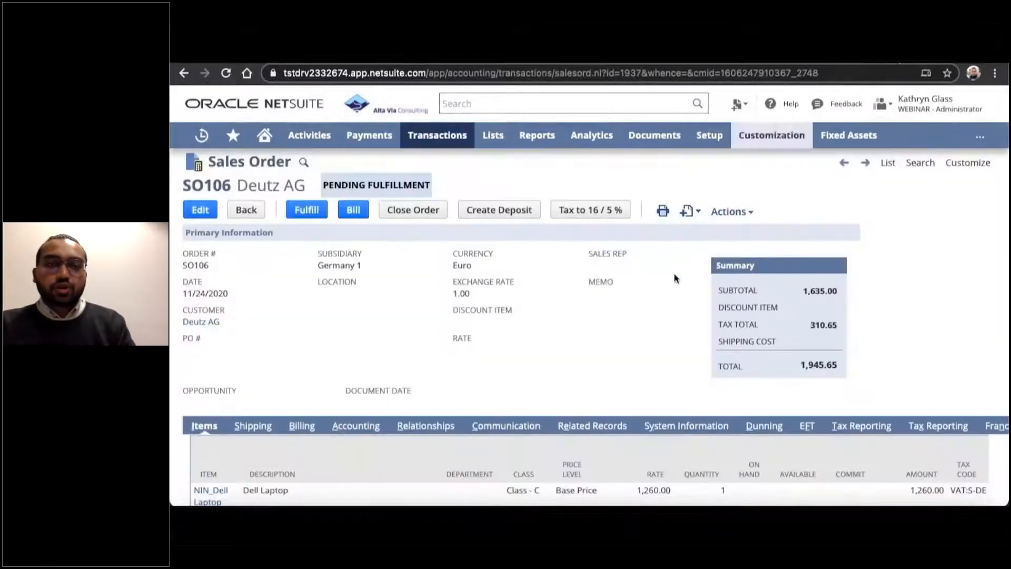
Examine the Deutz AG sales order's line items, including their tax codes, tax rates, gross amounts and tax amounts.
scroll(668, 283, "up", 1)
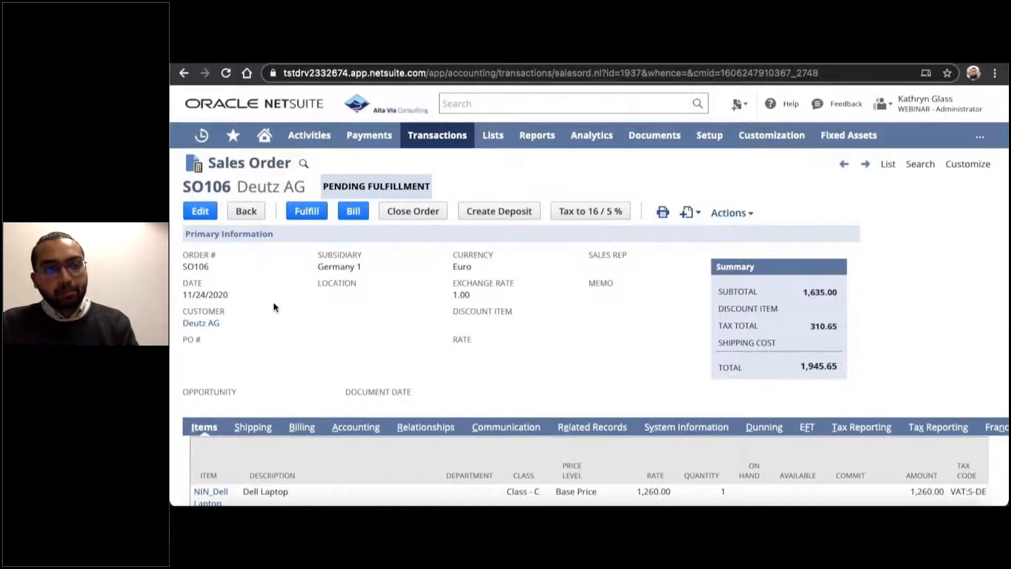
scroll(273, 307, "down", 1)
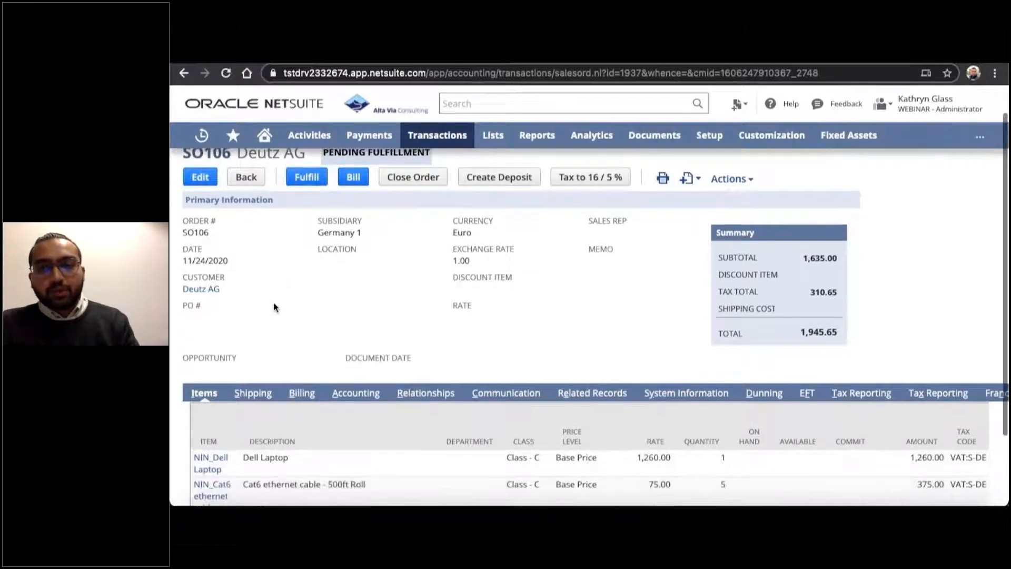
scroll(273, 307, "down", 1)
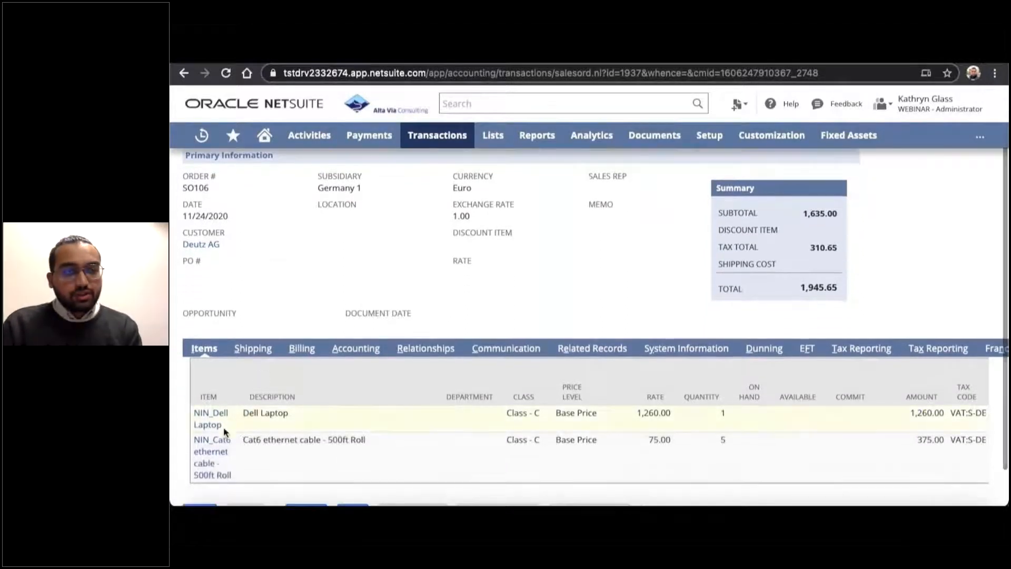
scroll(524, 442, "right", 3)
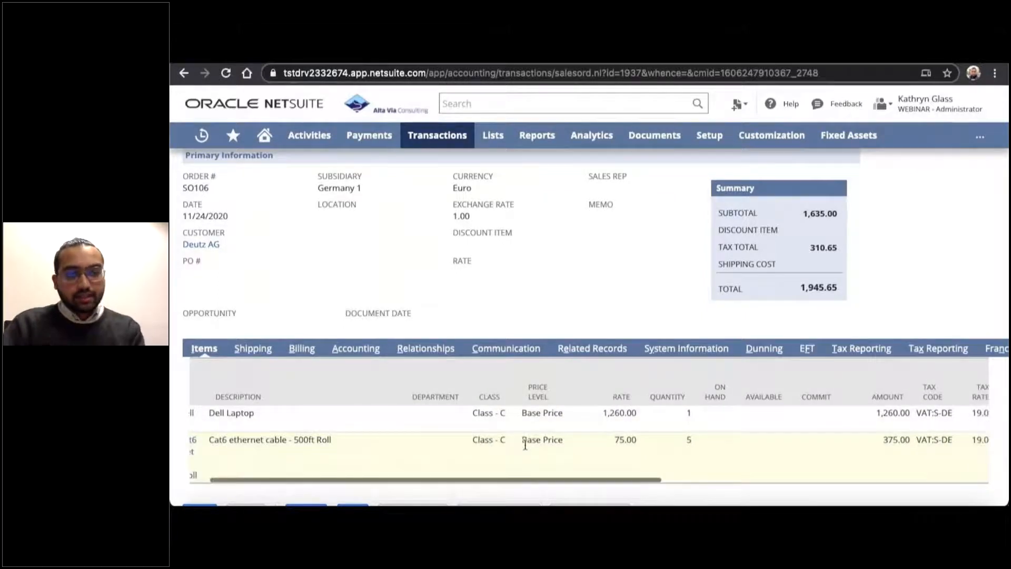
scroll(525, 445, "right", 5)
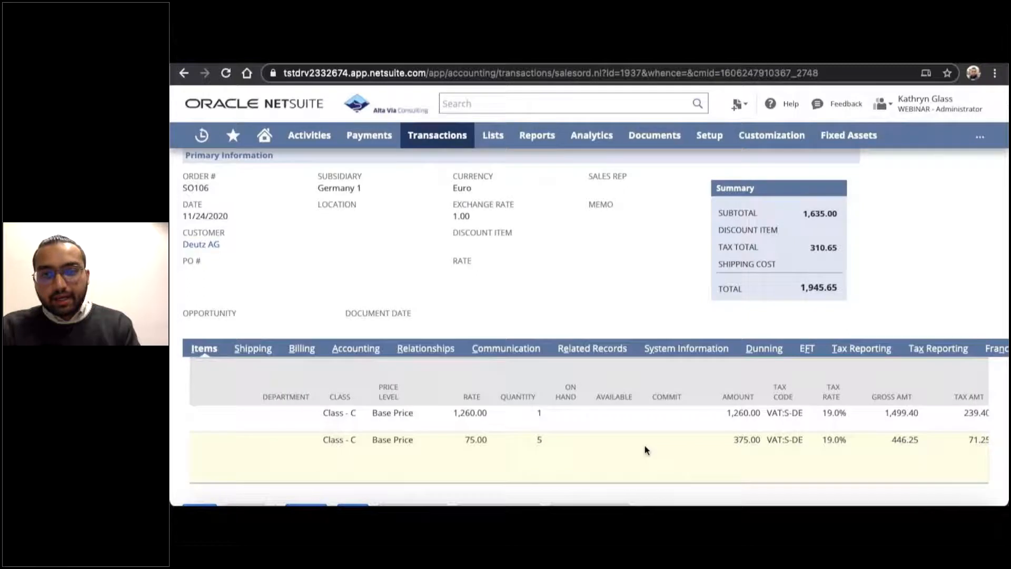
scroll(674, 453, "right", 4)
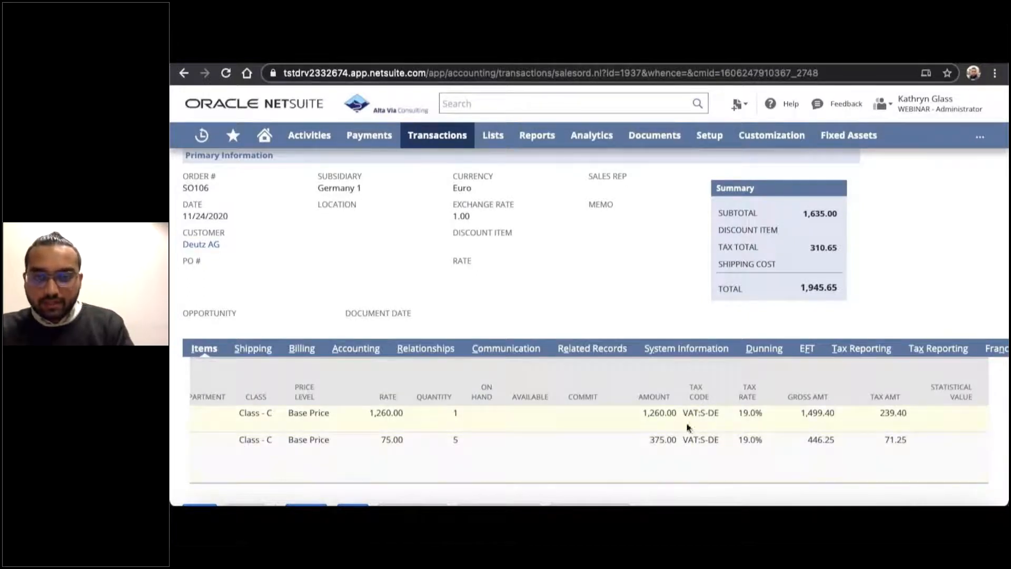
scroll(761, 452, "right", 2)
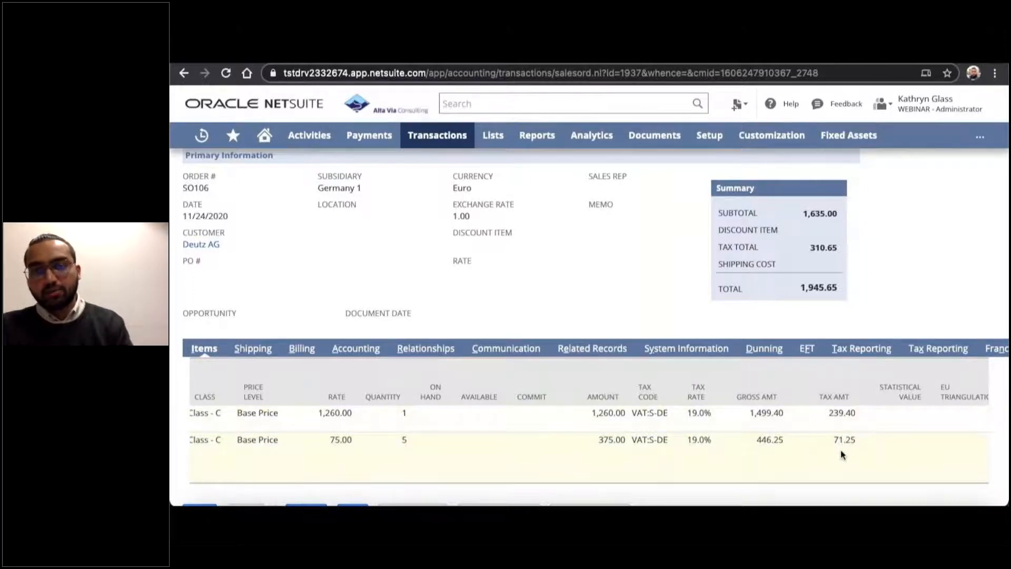
scroll(773, 457, "left", 10)
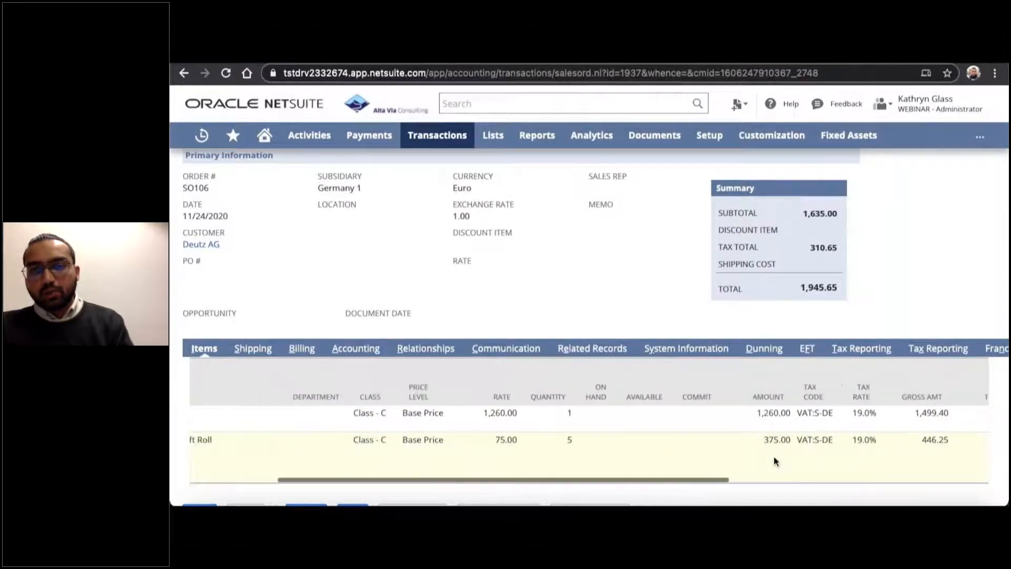
Convert the tax on the Deutz AG sales order to the 16 / 5 % rates.
scroll(773, 461, "up", 2)
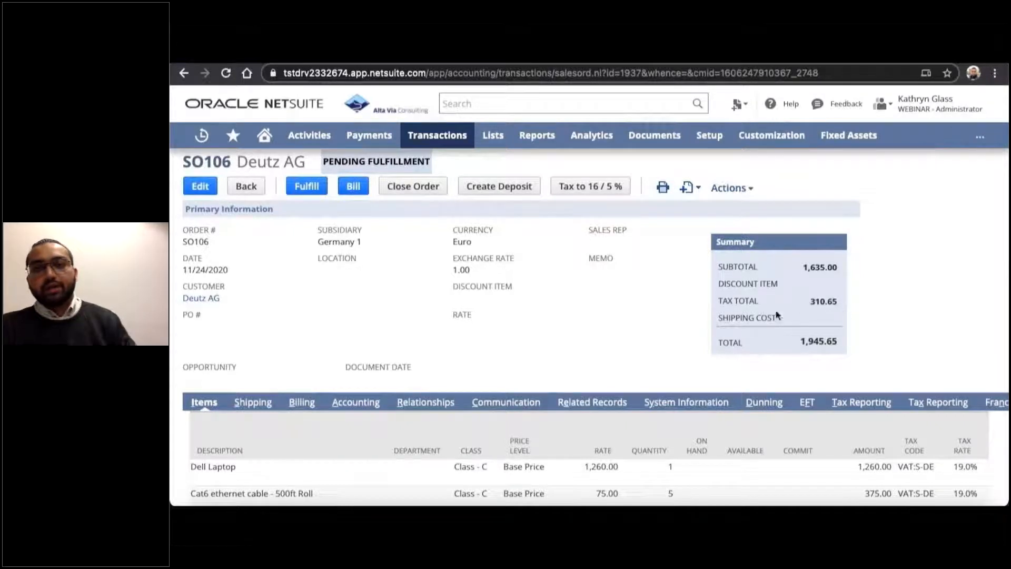
scroll(646, 352, "up", 1)
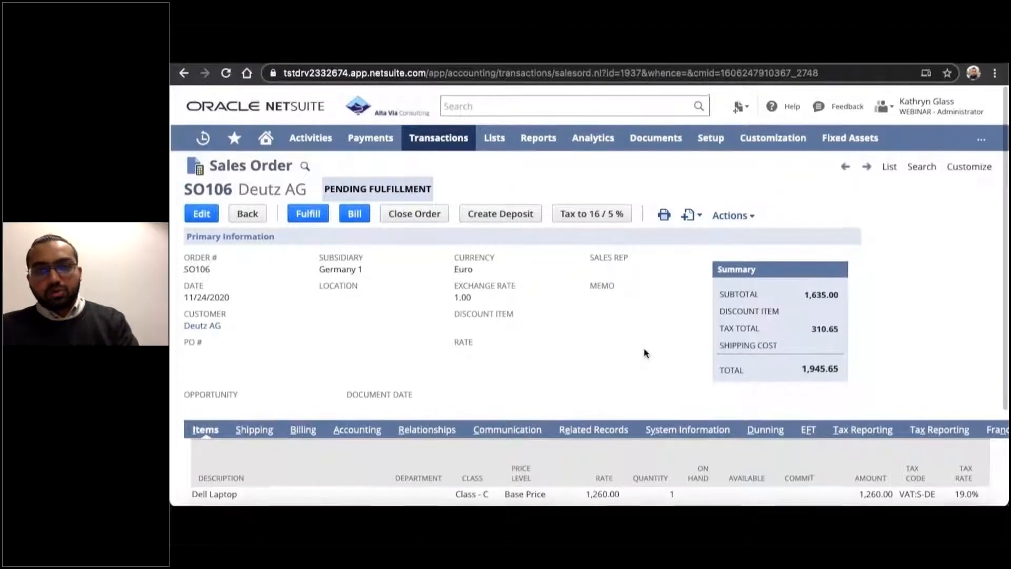
left_click(592, 220)
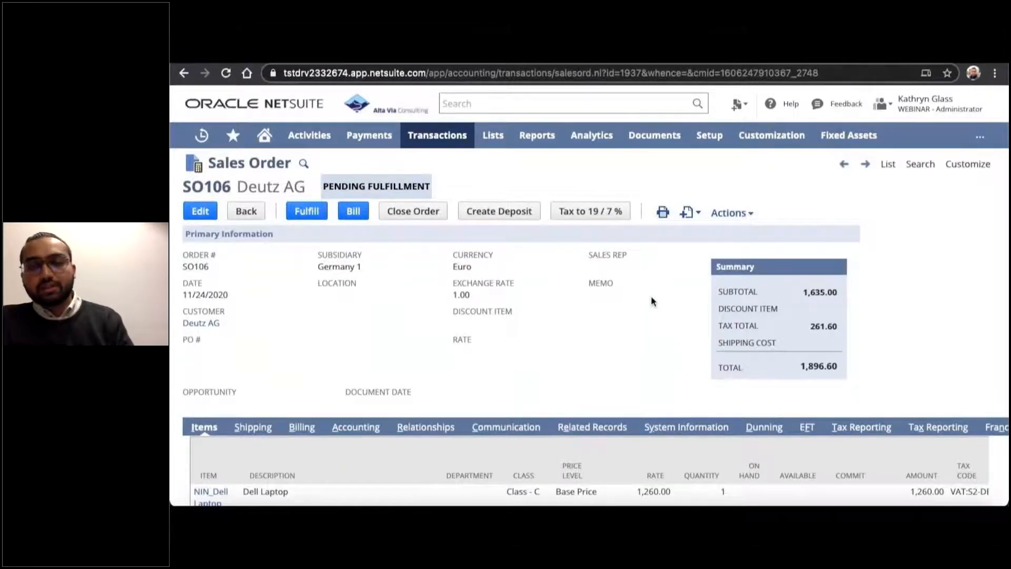
Check the recalculated tax total, line tax codes, tax rates and tax amounts on the Deutz AG sales order.
scroll(650, 301, "down", 1)
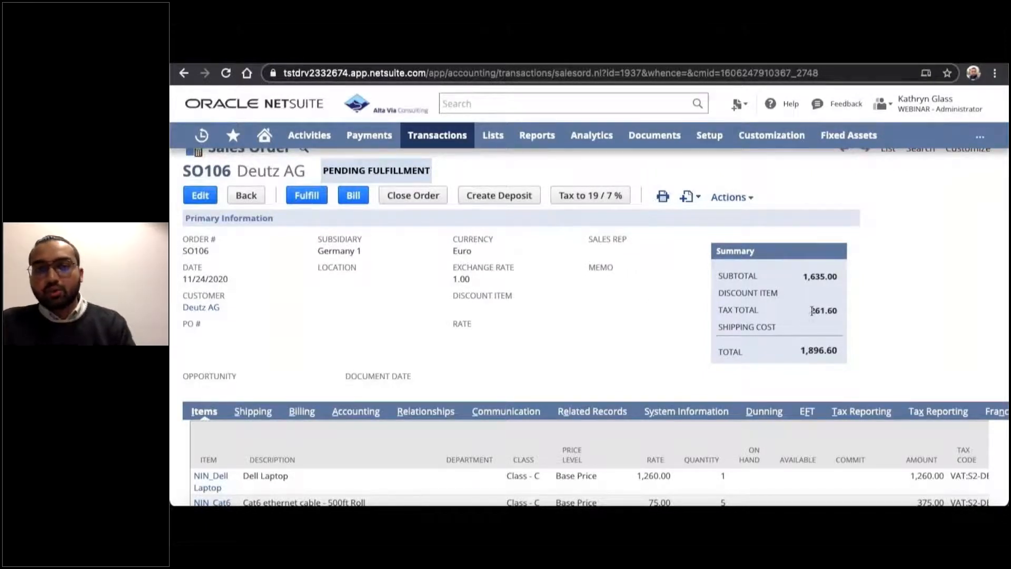
scroll(626, 352, "down", 3)
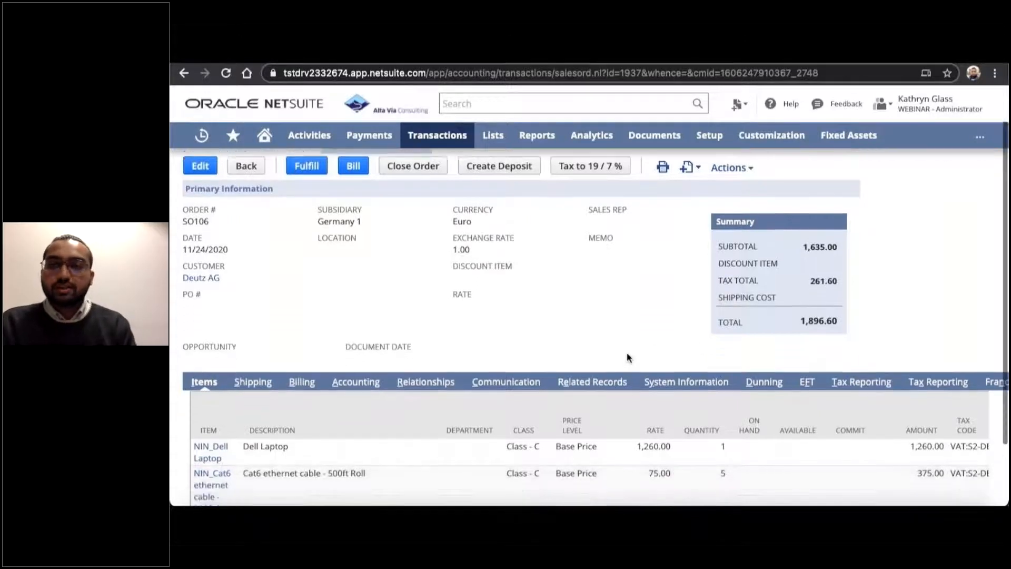
scroll(748, 429, "right", 3)
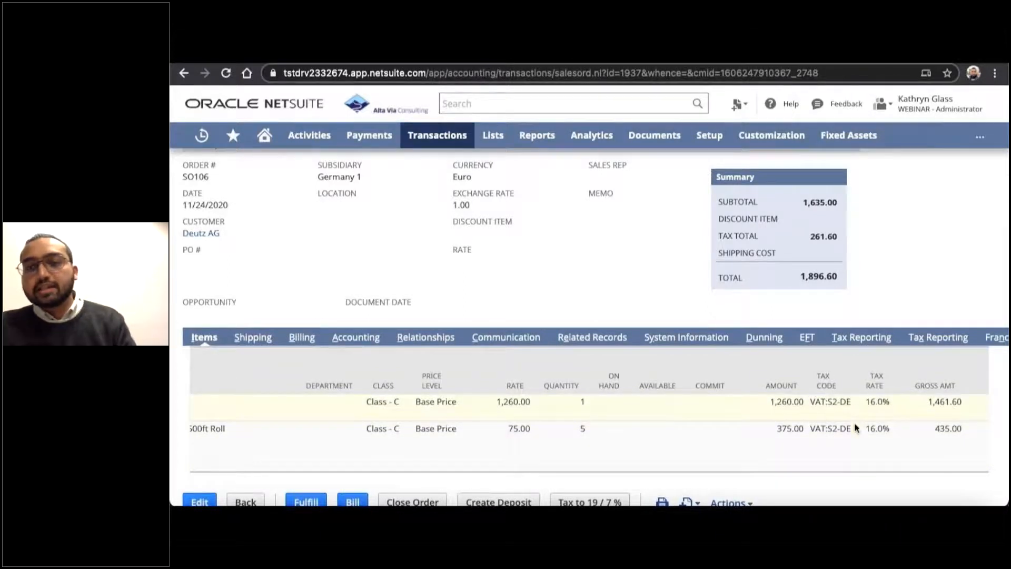
scroll(850, 435, "right", 3)
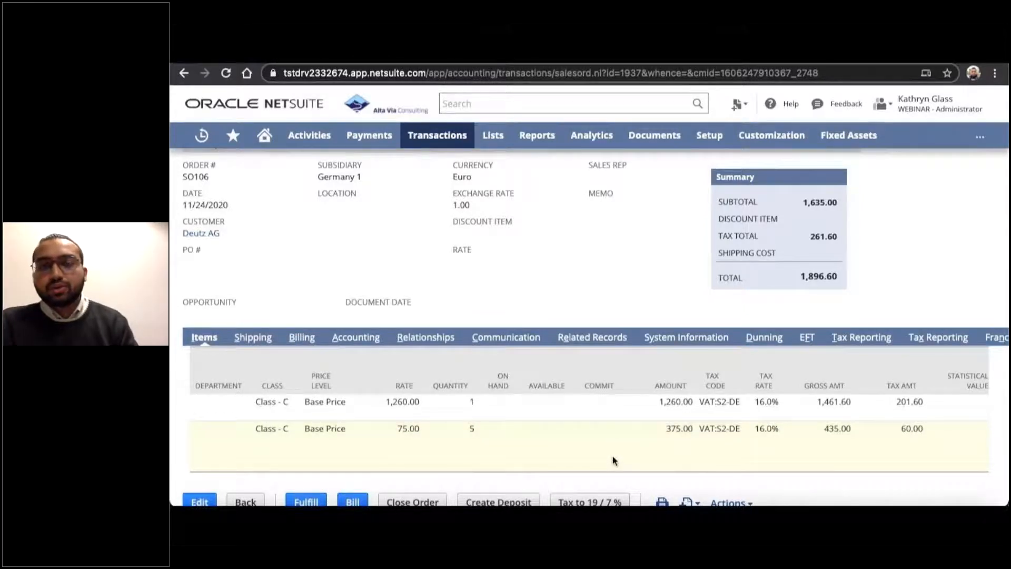
scroll(613, 460, "left", 5)
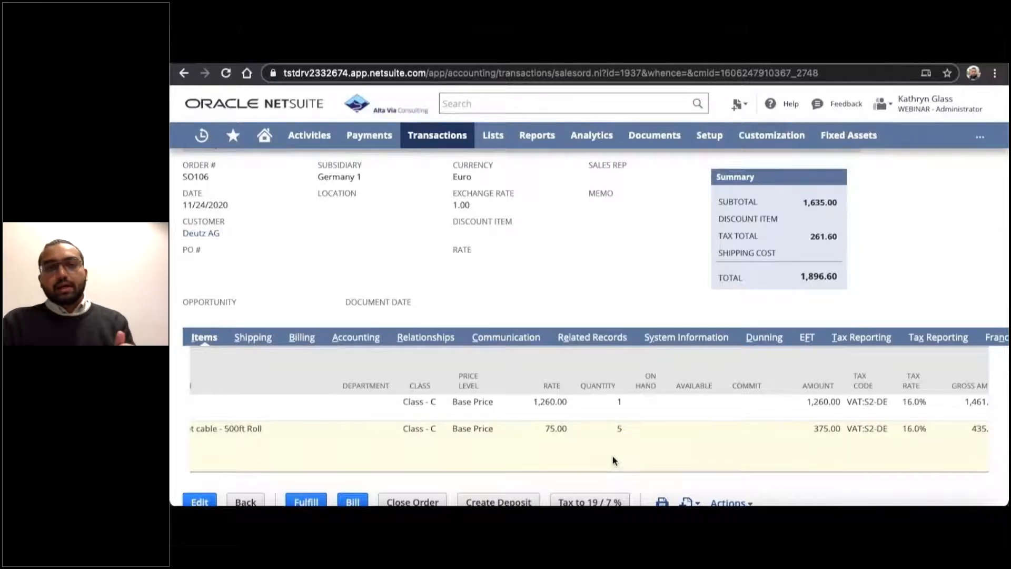
scroll(612, 460, "up", 1)
scroll(613, 421, "up", 1)
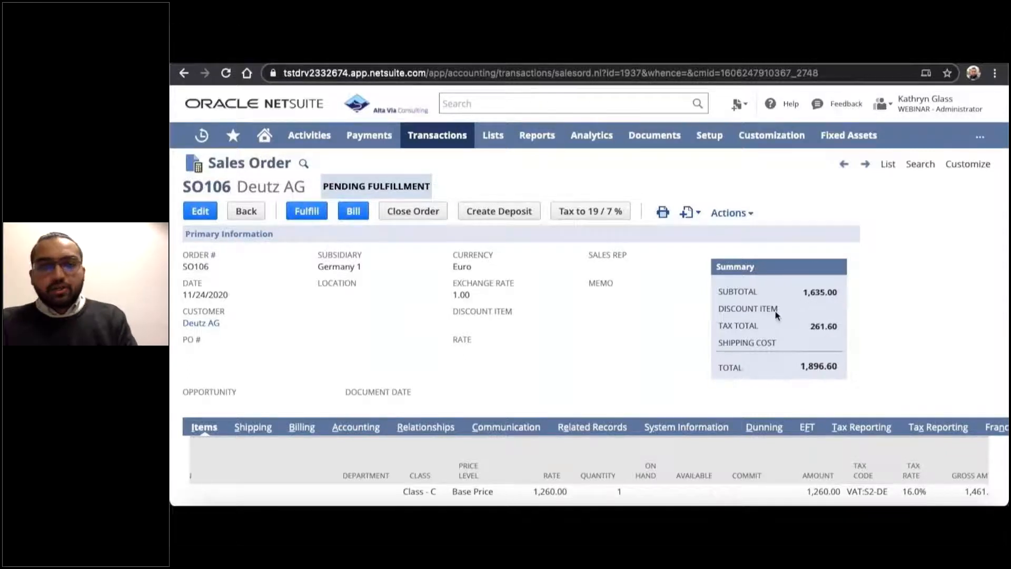
scroll(660, 366, "down", 2)
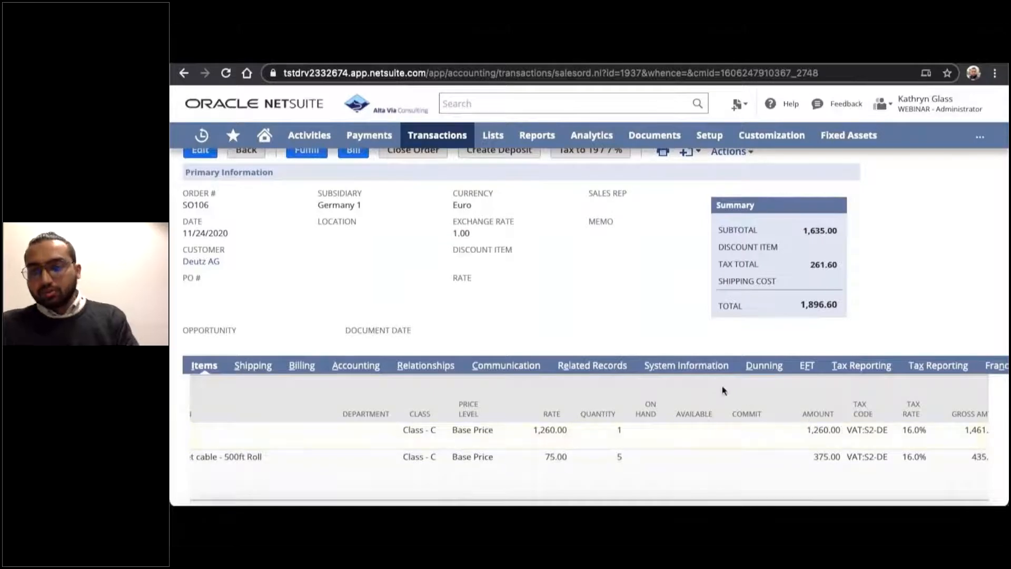
Bill the Deutz AG sales order and check the tax codes, tax rates, gross amounts and tax amounts on the resulting invoice's lines.
scroll(682, 394, "up", 2)
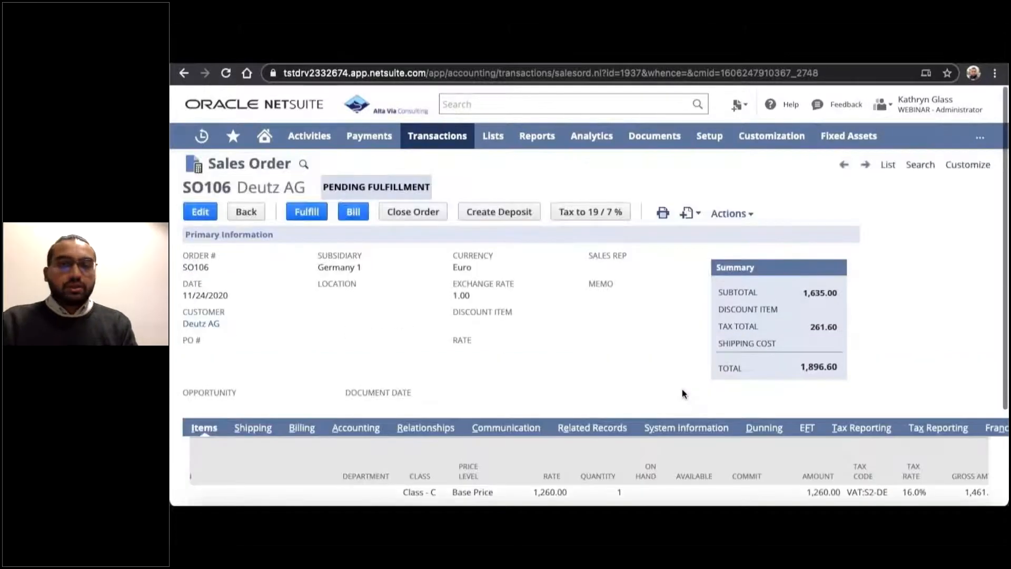
left_click(353, 210)
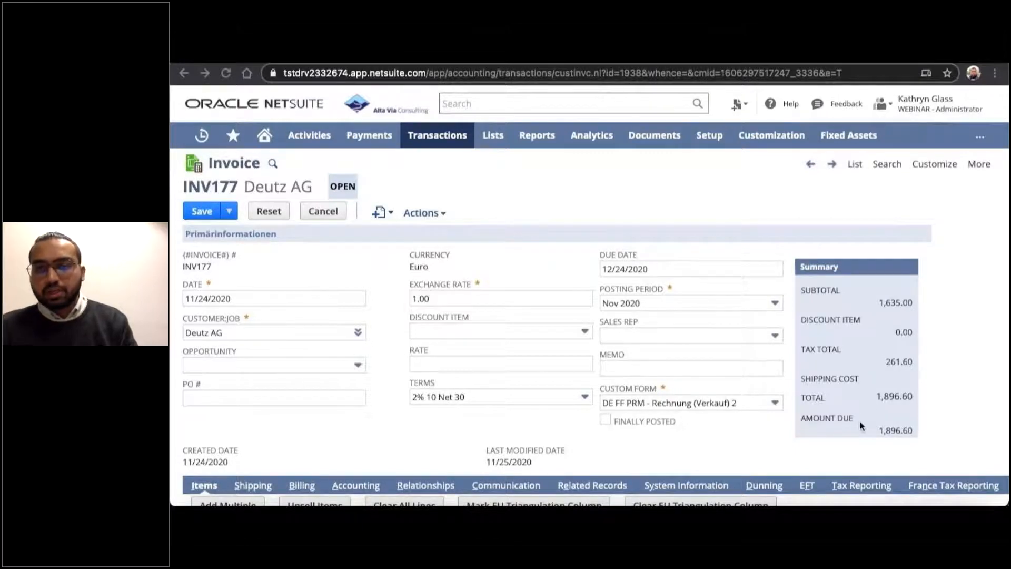
scroll(861, 425, "down", 1)
scroll(861, 426, "down", 2)
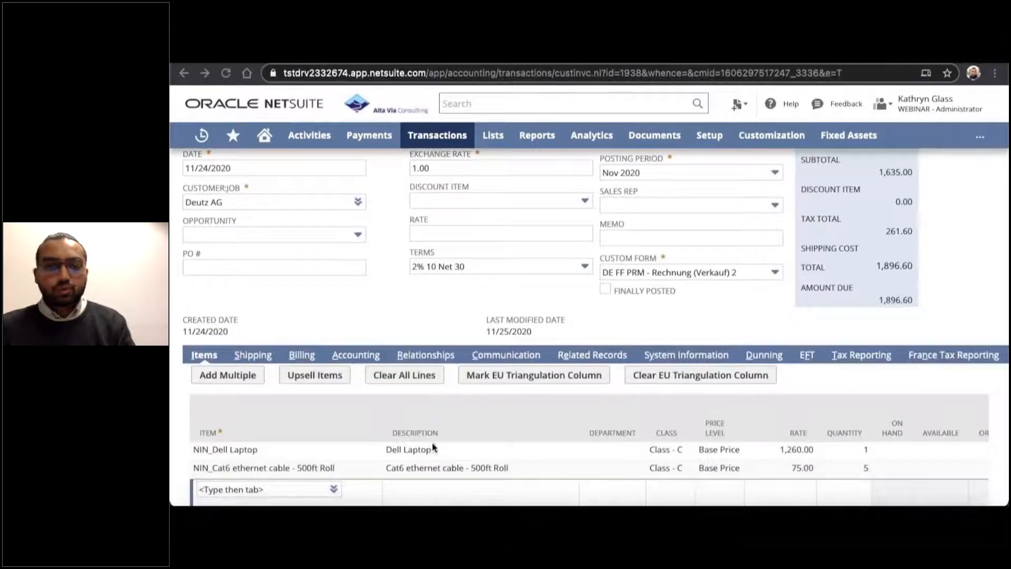
scroll(686, 461, "right", 5)
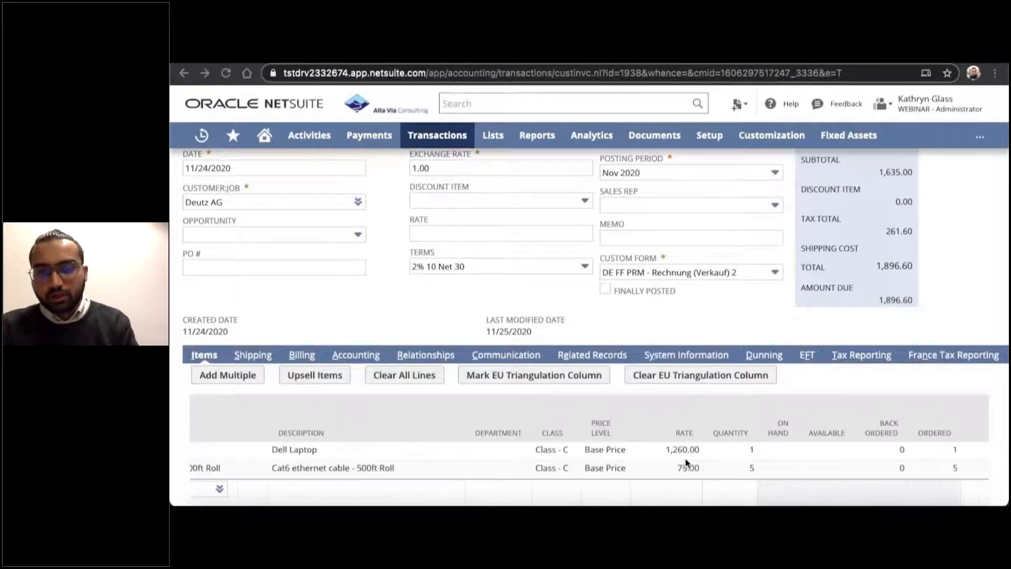
scroll(686, 463, "right", 3)
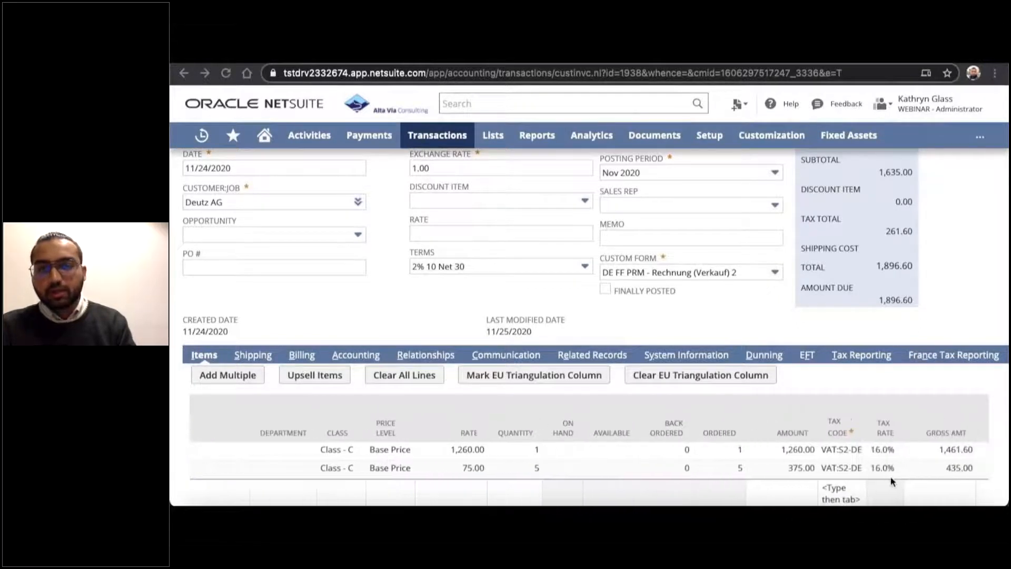
scroll(889, 485, "right", 2)
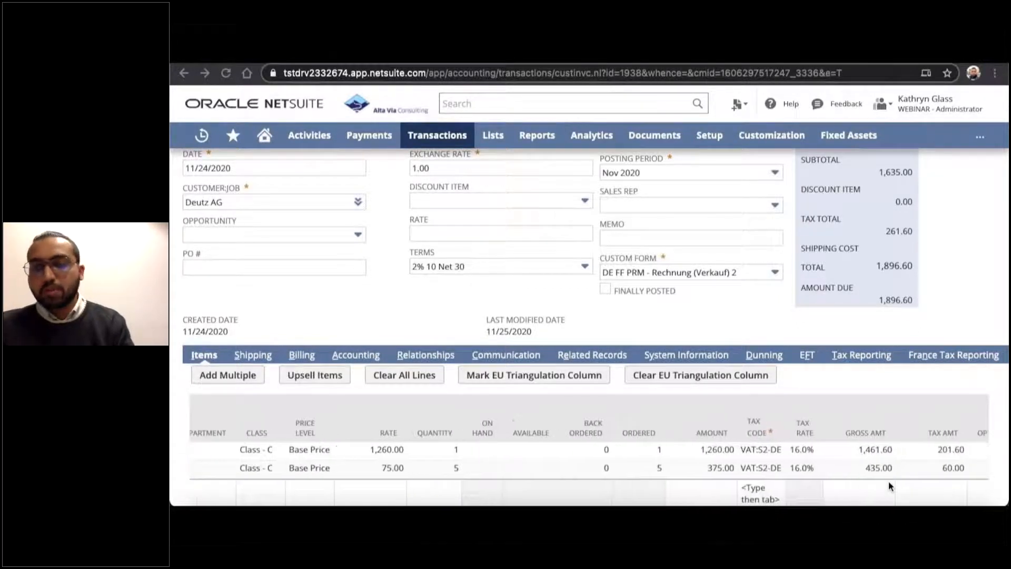
Save the Deutz AG invoice created from the sales order.
scroll(888, 481, "left", 10)
scroll(525, 437, "up", 3)
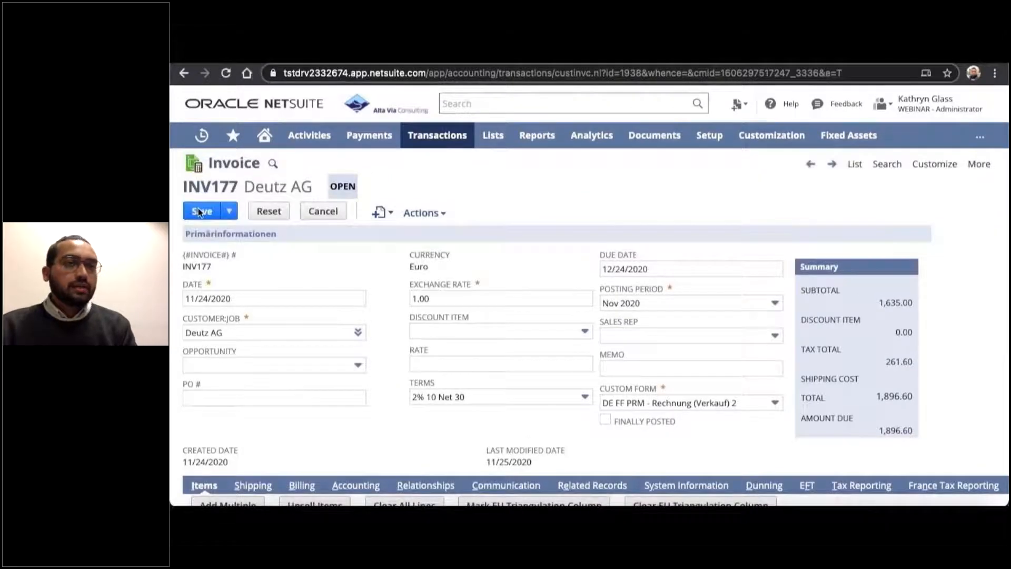
left_click(196, 212)
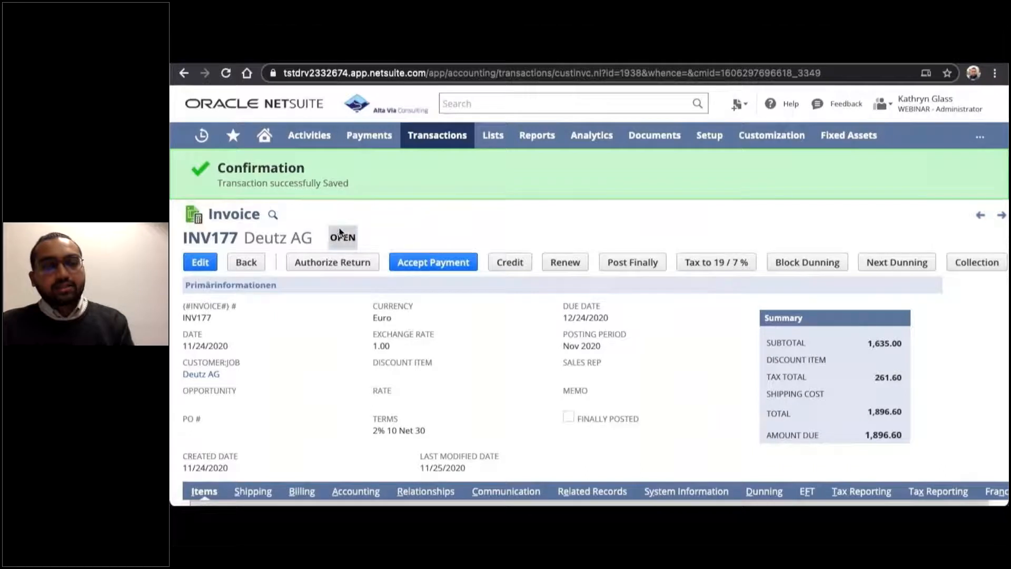
Post the saved Deutz AG invoice finally and check its Finally Posted status and remaining actions.
scroll(454, 342, "down", 1)
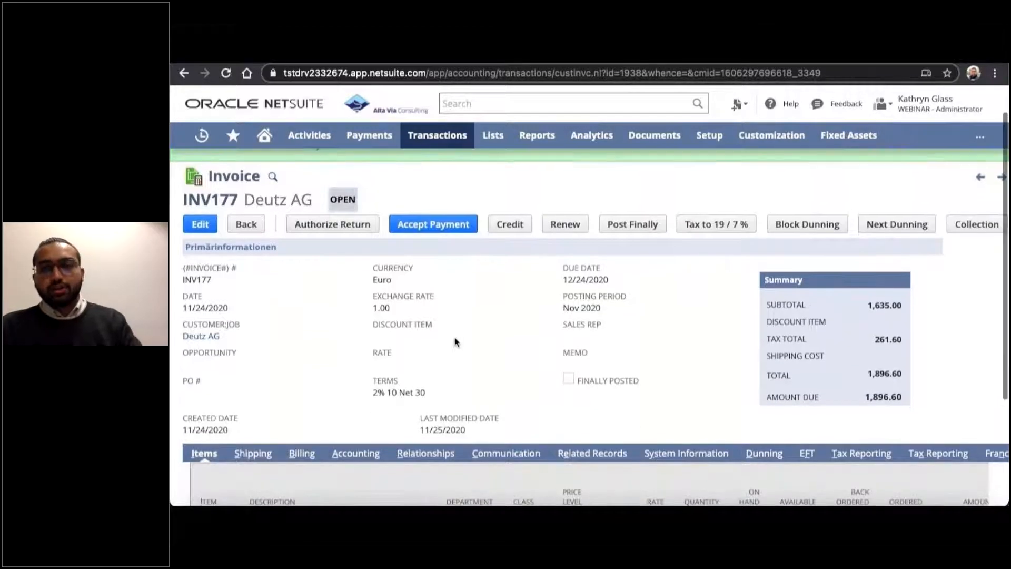
scroll(456, 340, "right", 2)
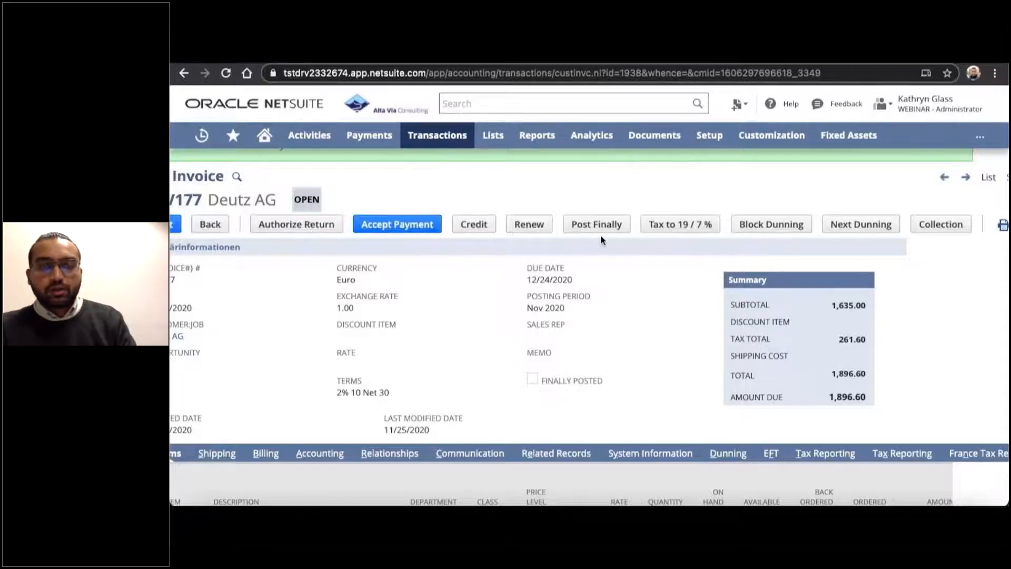
scroll(601, 241, "left", 2)
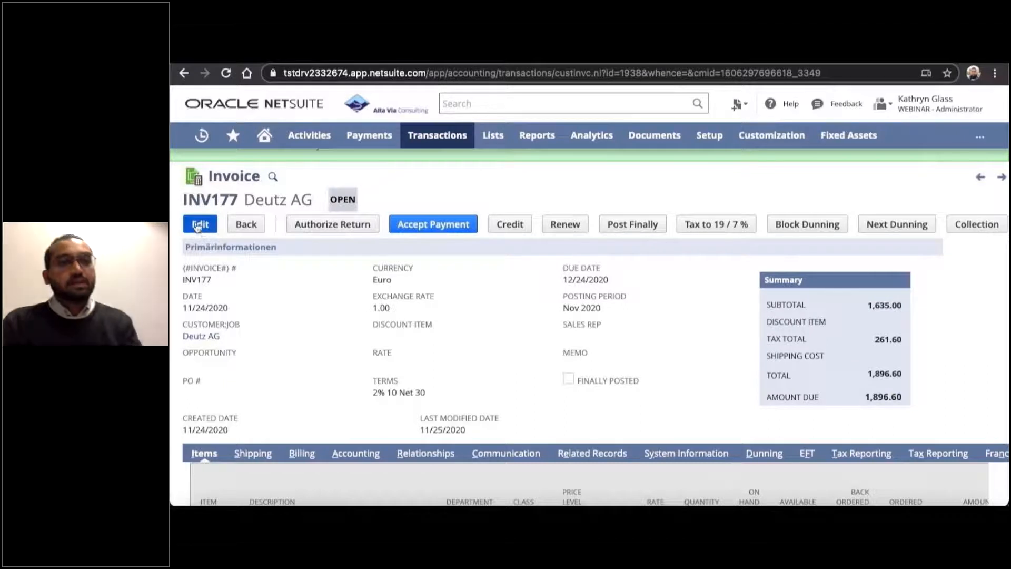
scroll(260, 351, "down", 2)
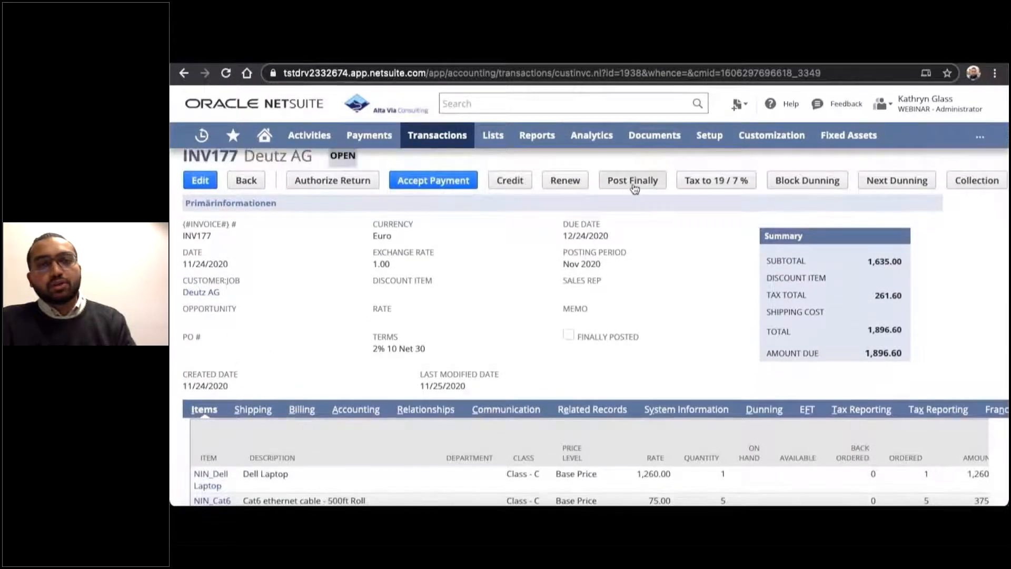
left_click(634, 190)
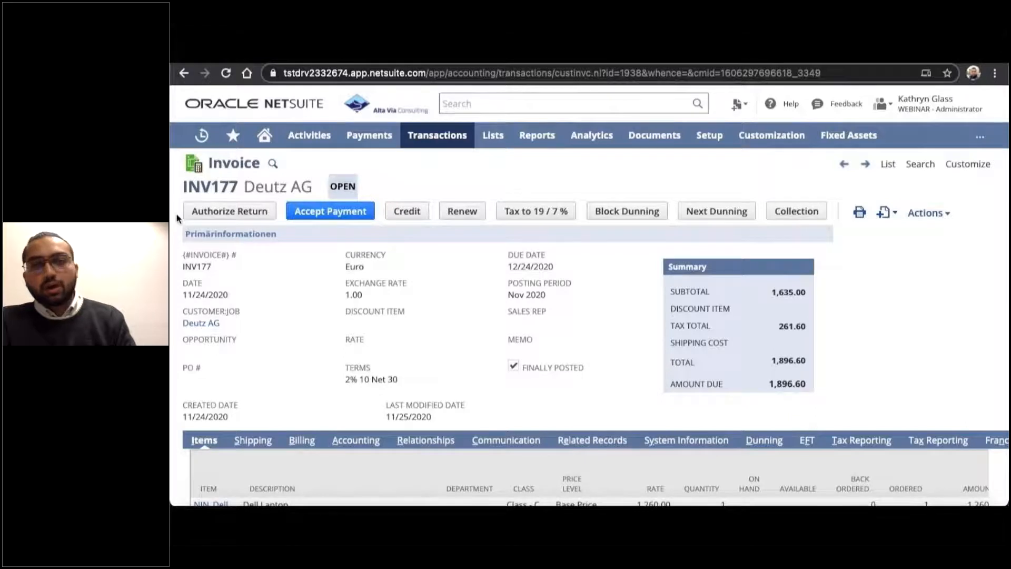
scroll(287, 298, "down", 1)
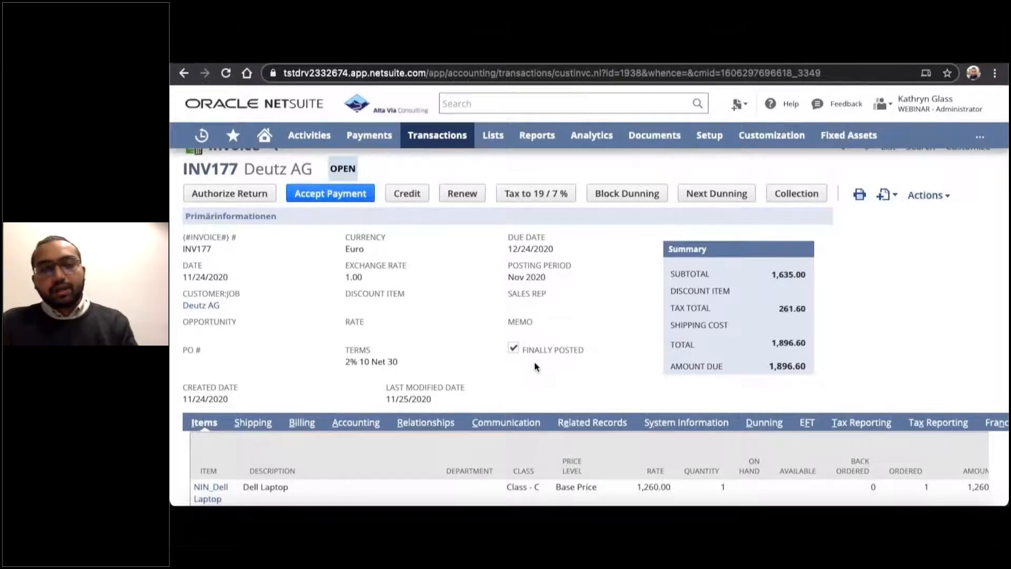
scroll(534, 363, "up", 1)
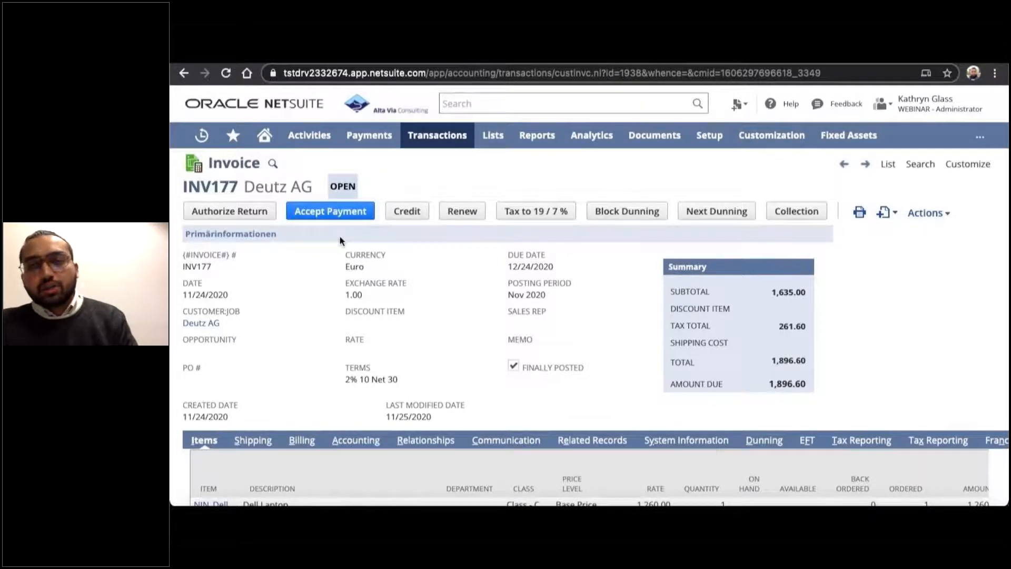
Bring up the printable PDF of the Deutz AG invoice.
key("super+Tab")
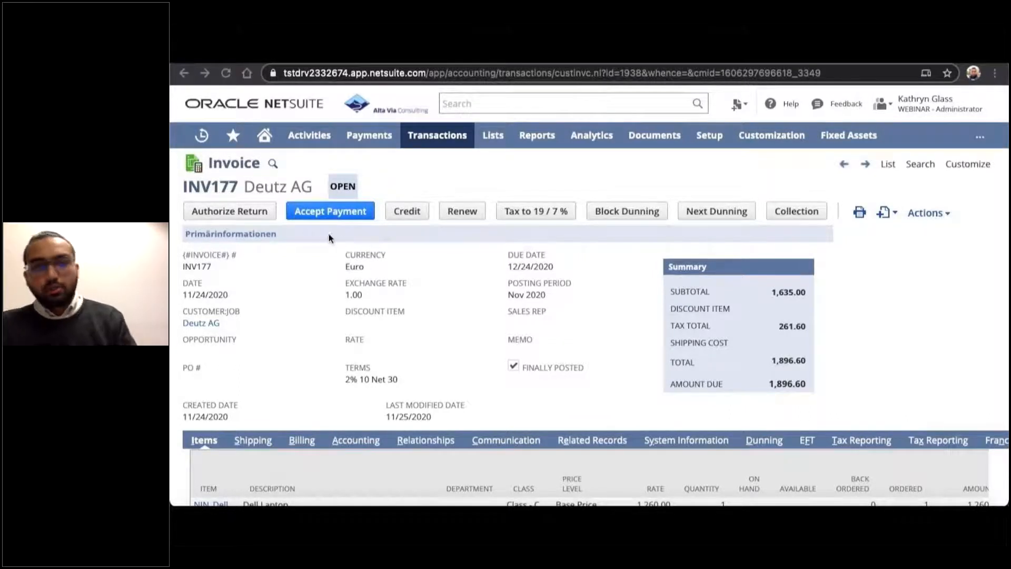
left_click(865, 247)
mouse_move(859, 215)
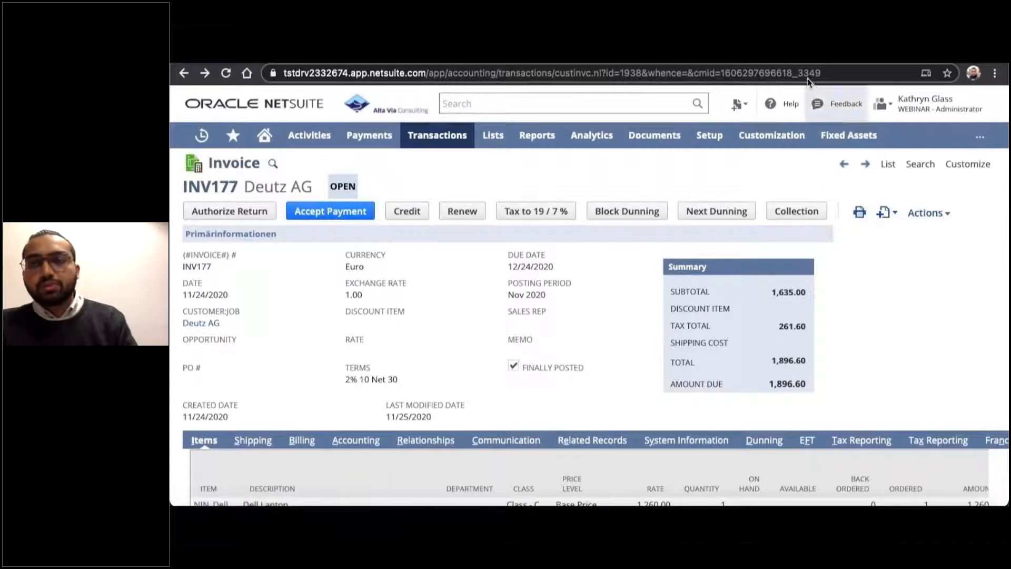
left_click(842, 56)
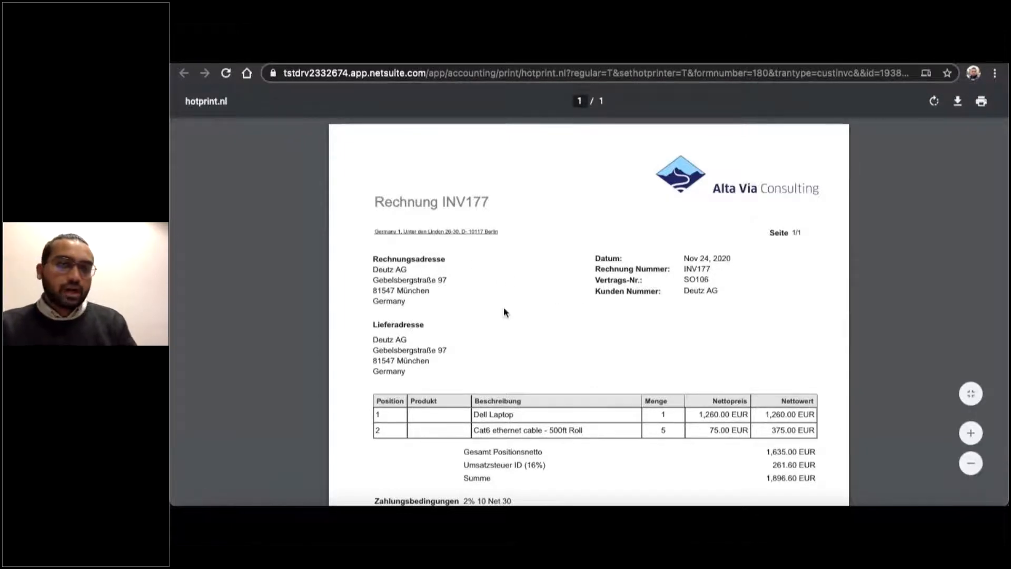
Examine the German invoice PDF, including its addresses, line items, VAT line, payment terms, reverse-charge tax sentence and footer.
scroll(504, 311, "down", 3)
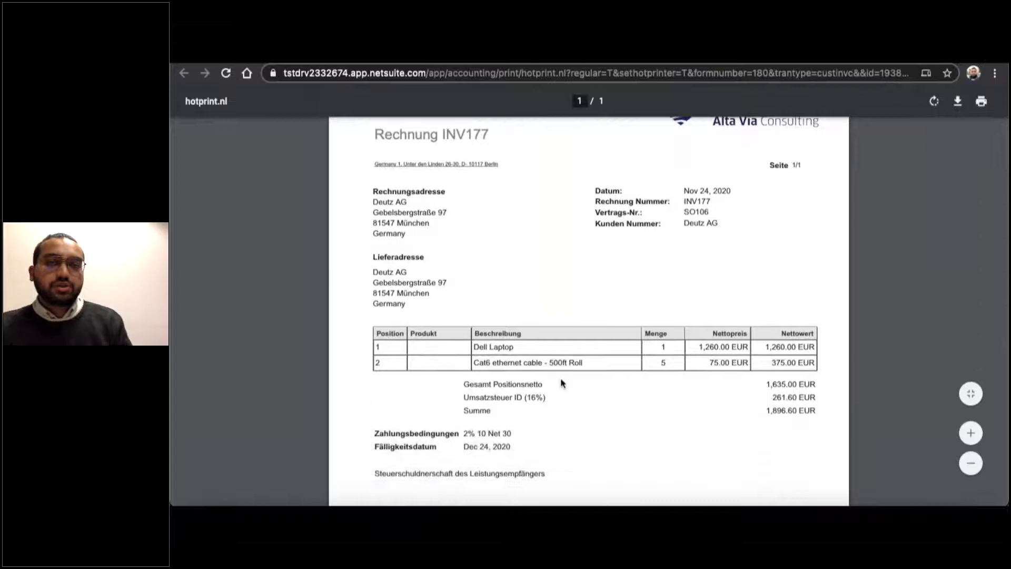
scroll(592, 365, "down", 2)
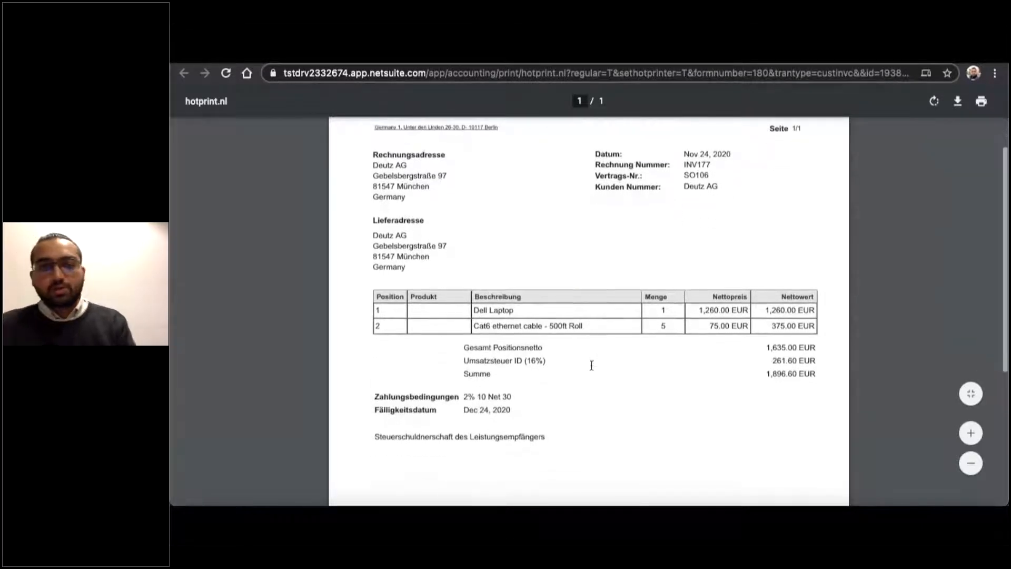
scroll(591, 365, "down", 1)
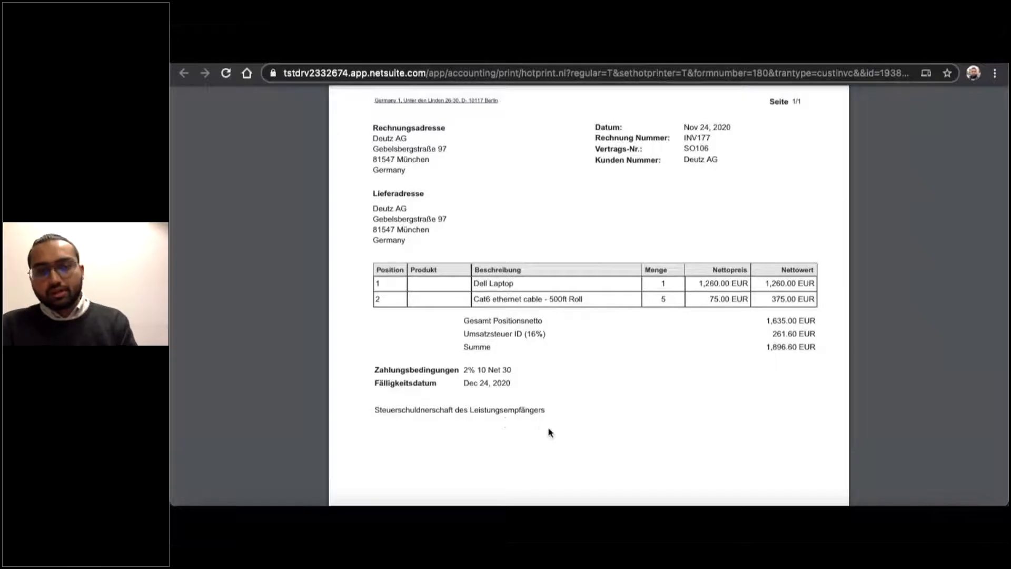
scroll(549, 431, "down", 1)
scroll(549, 432, "down", 4)
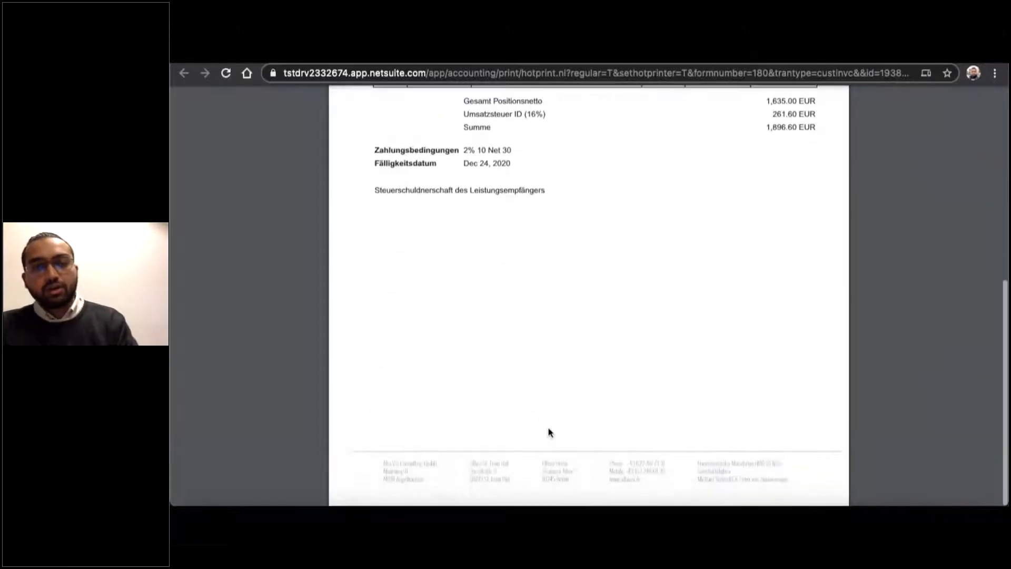
scroll(627, 347, "up", 3)
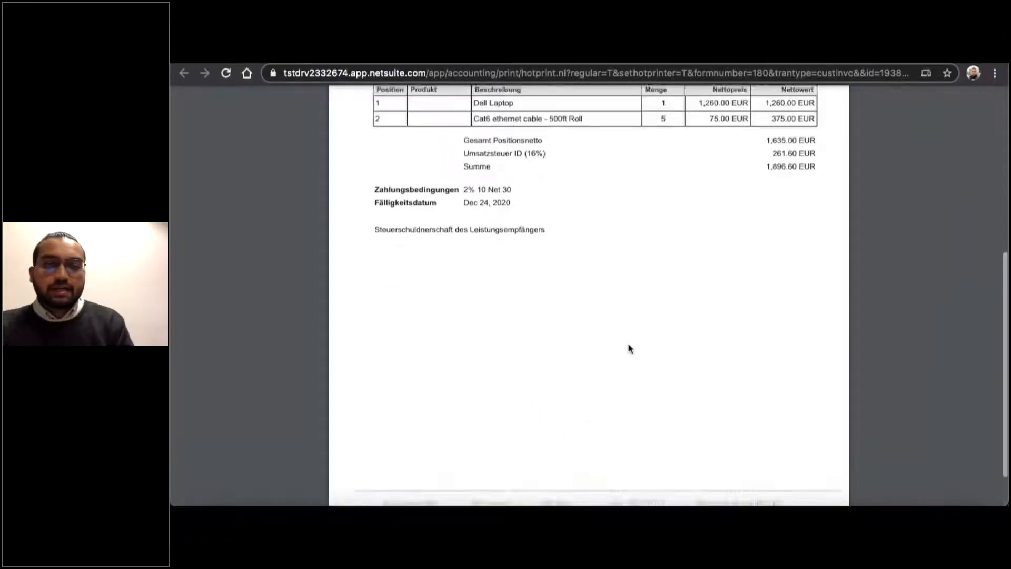
scroll(630, 348, "up", 4)
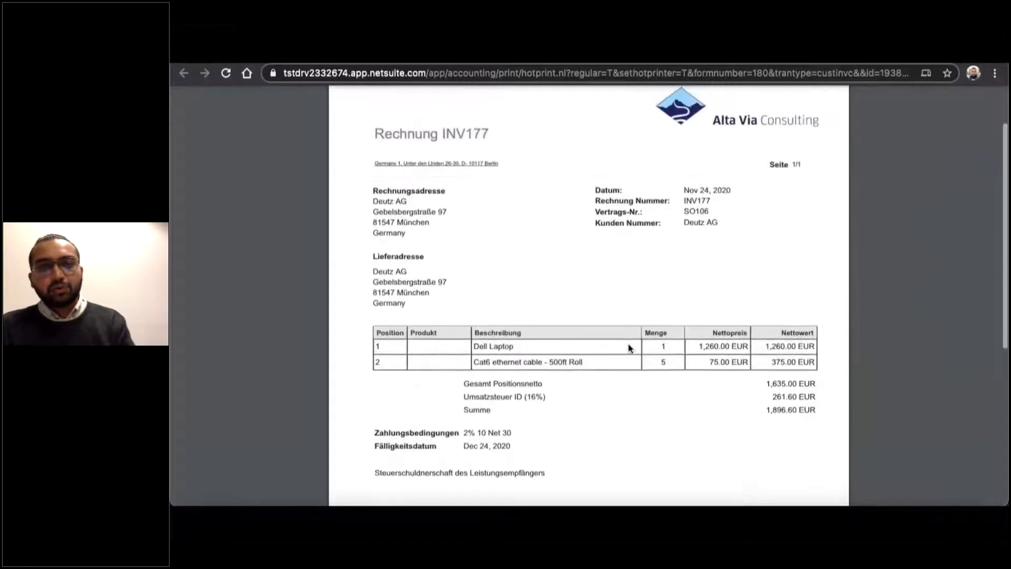
scroll(629, 348, "up", 1)
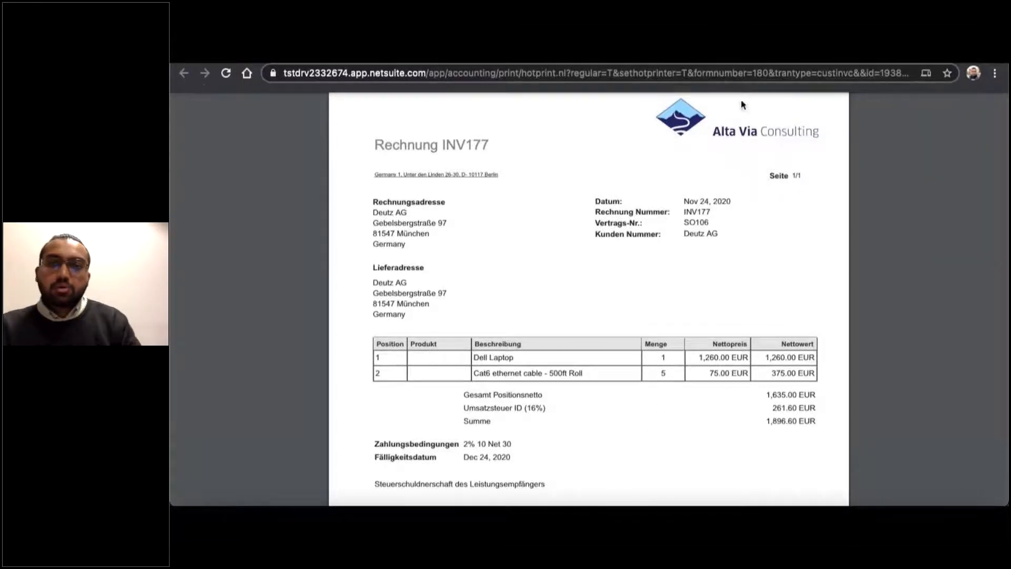
Return to the Deutz AG invoice record and examine its billing details, including the discount amounts and the assigned PDF texts.
mouse_move(743, 105)
left_click(753, 59)
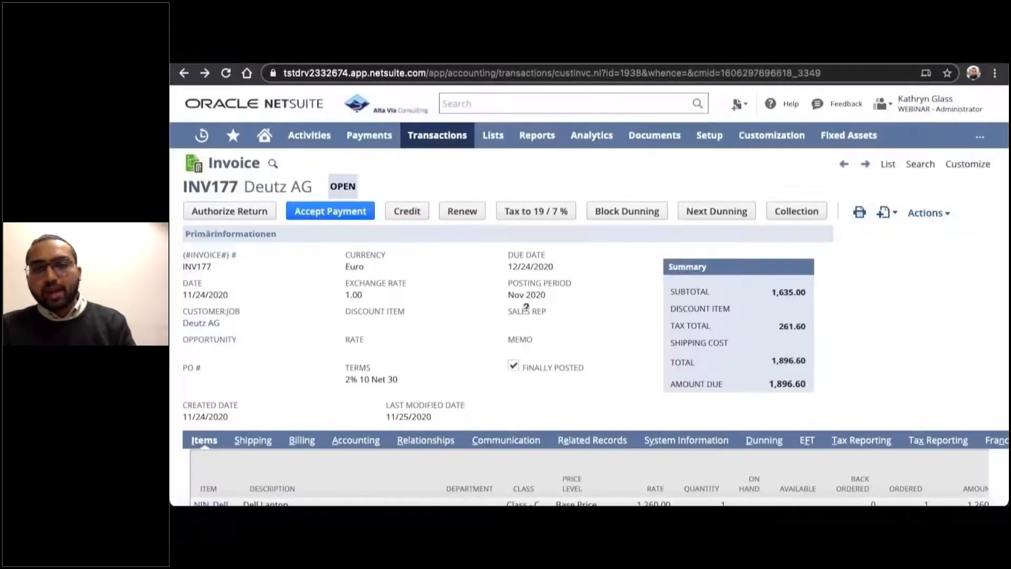
scroll(288, 320, "down", 1)
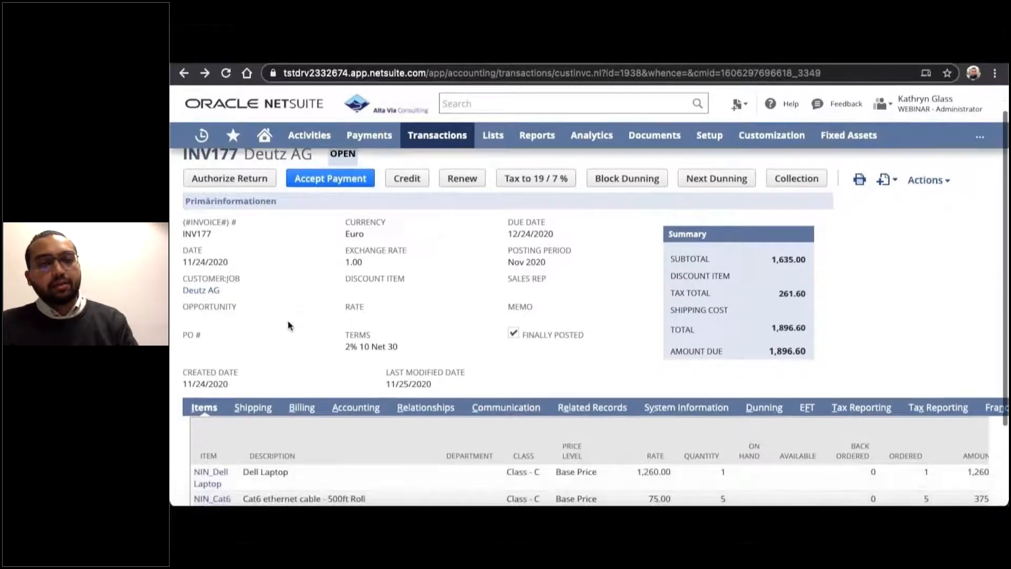
left_click(296, 405)
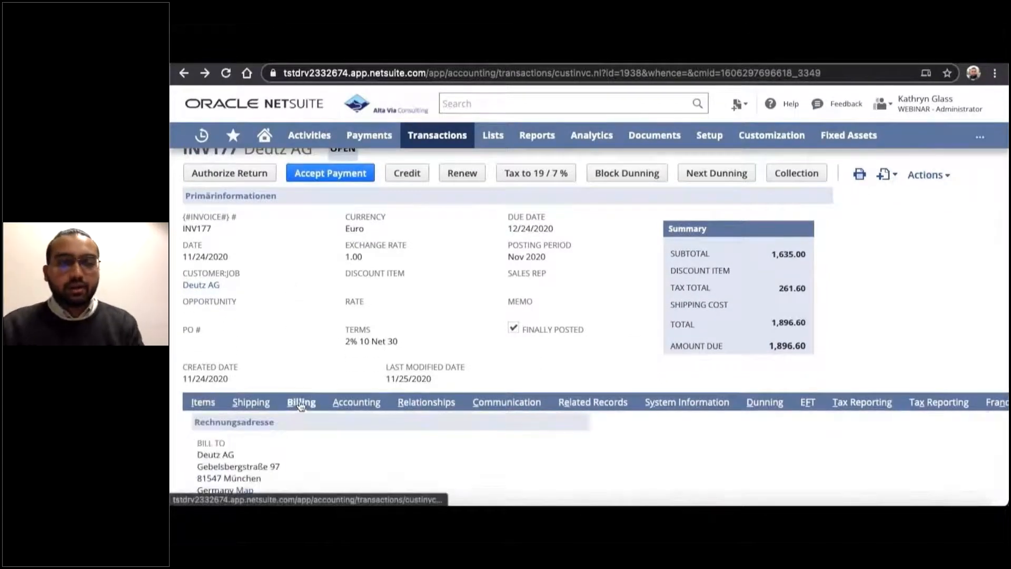
scroll(300, 414, "down", 3)
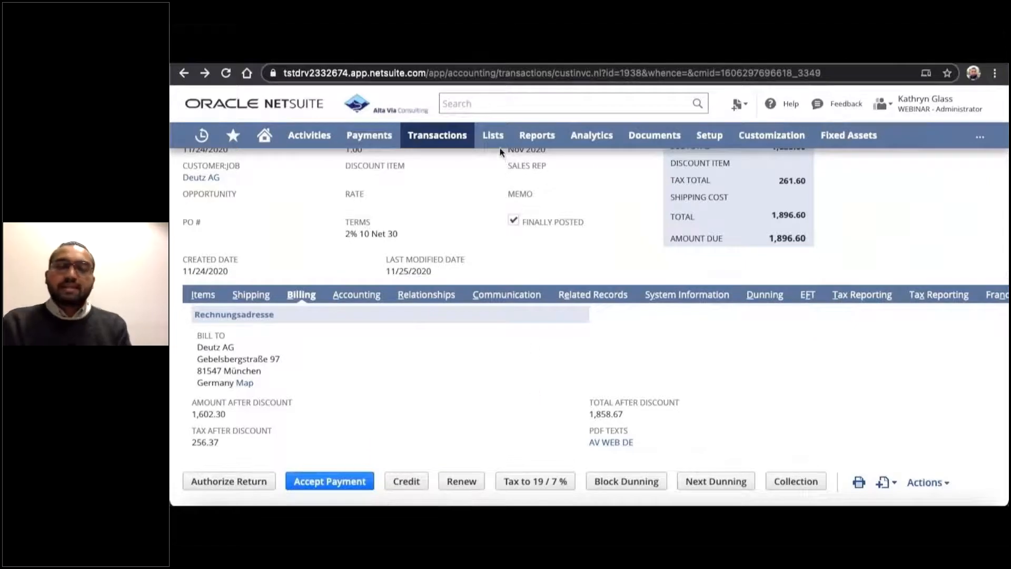
Go to the custom PDF Texts list and open the AV WEB DE record for viewing.
mouse_move(498, 146)
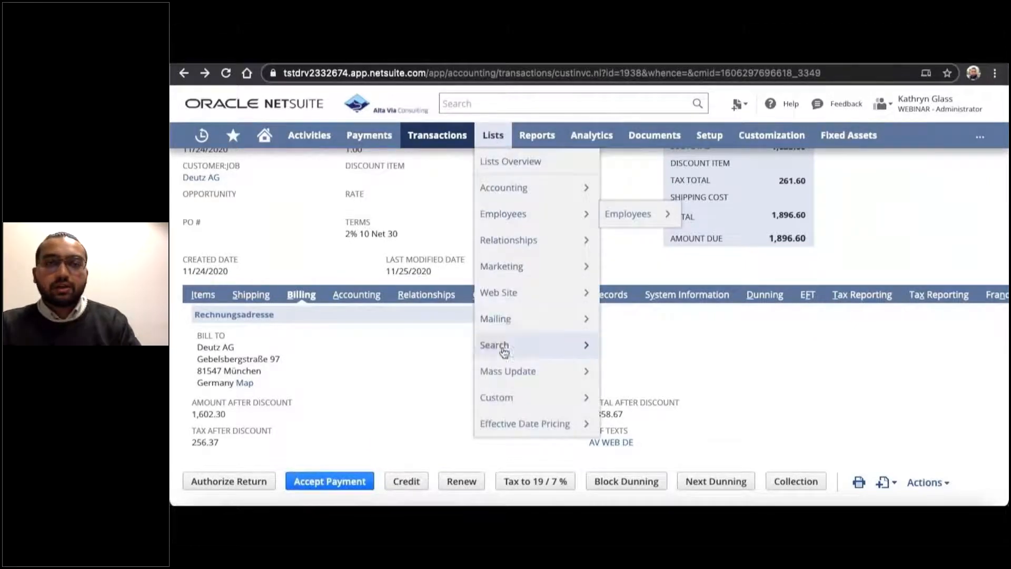
mouse_move(505, 383)
mouse_move(636, 423)
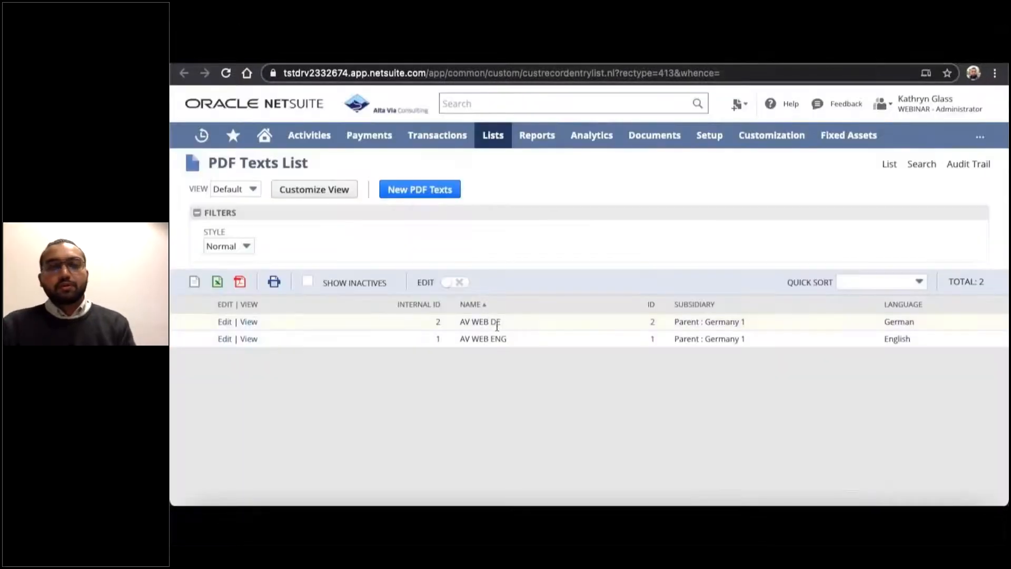
left_click(248, 322)
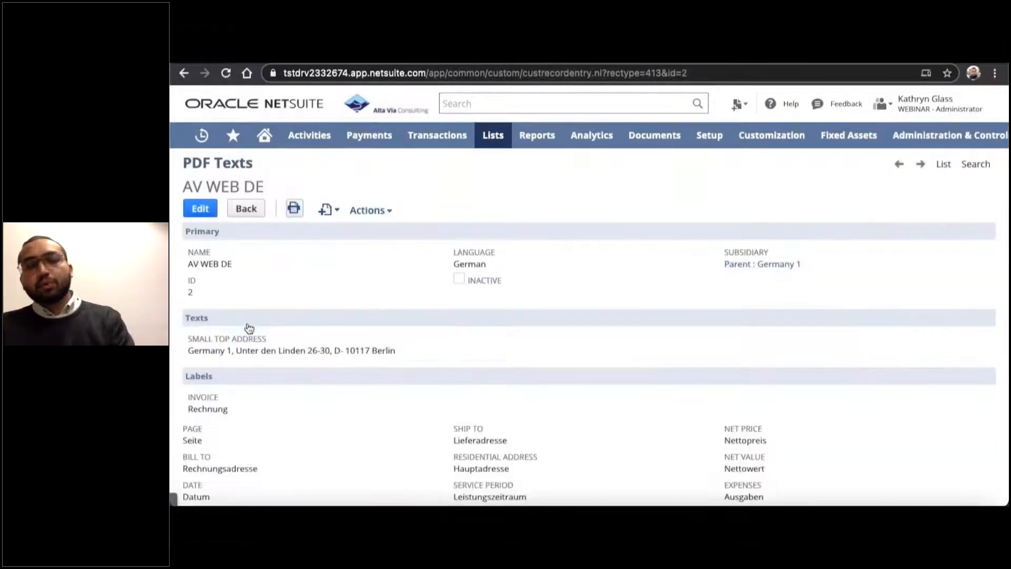
Examine the small top address, German labels, locale settings and EU tax sentence in the AV WEB DE record.
scroll(528, 350, "down", 3)
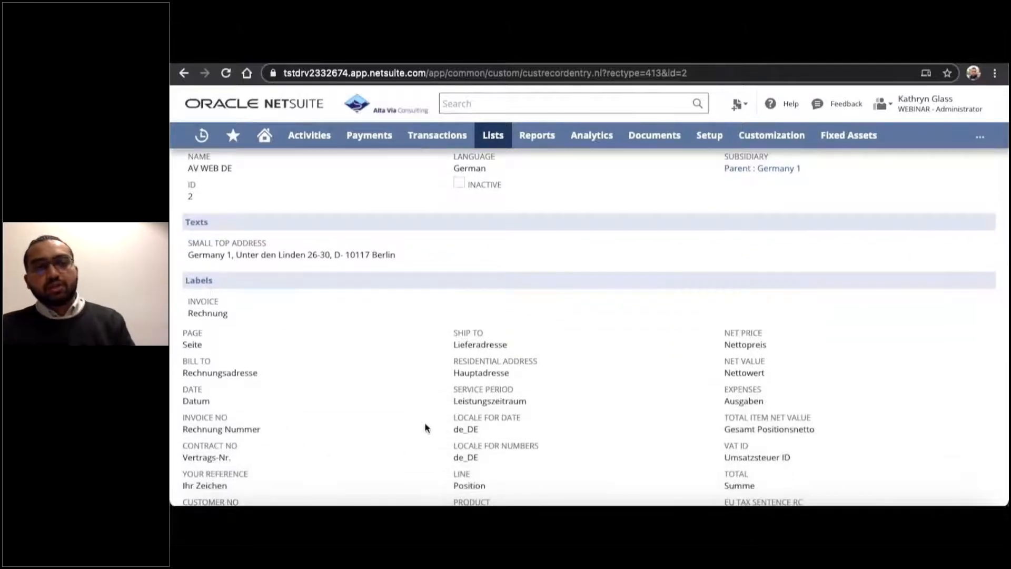
scroll(426, 424, "down", 4)
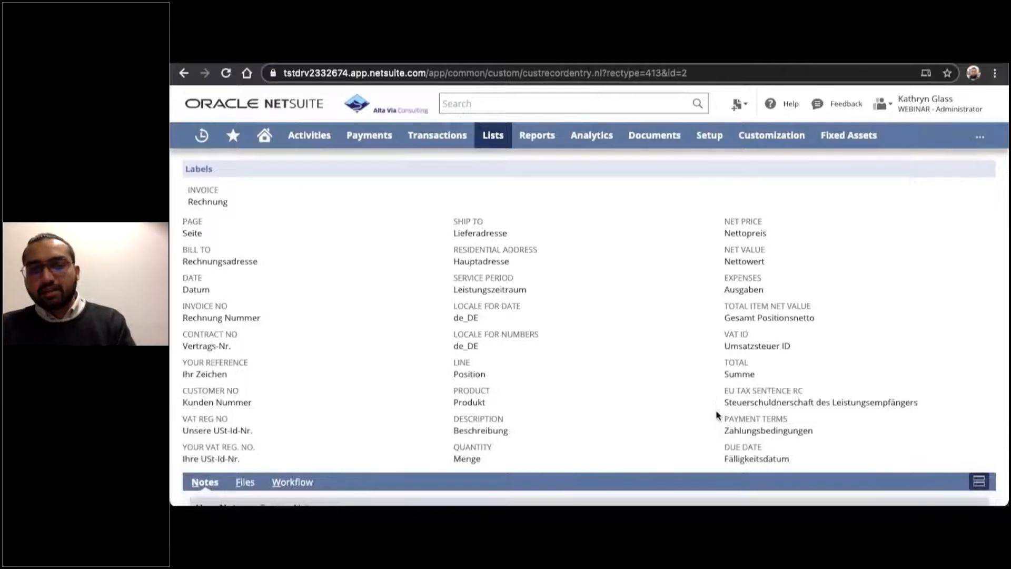
scroll(717, 413, "up", 3)
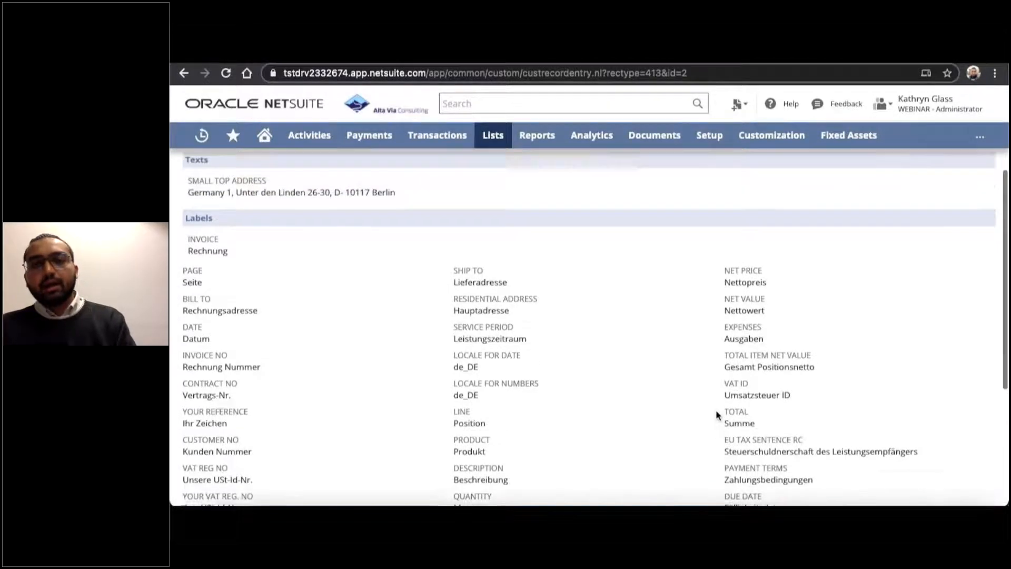
Return to the Deutz AG invoice and start accepting a customer payment for it.
left_click(691, 57)
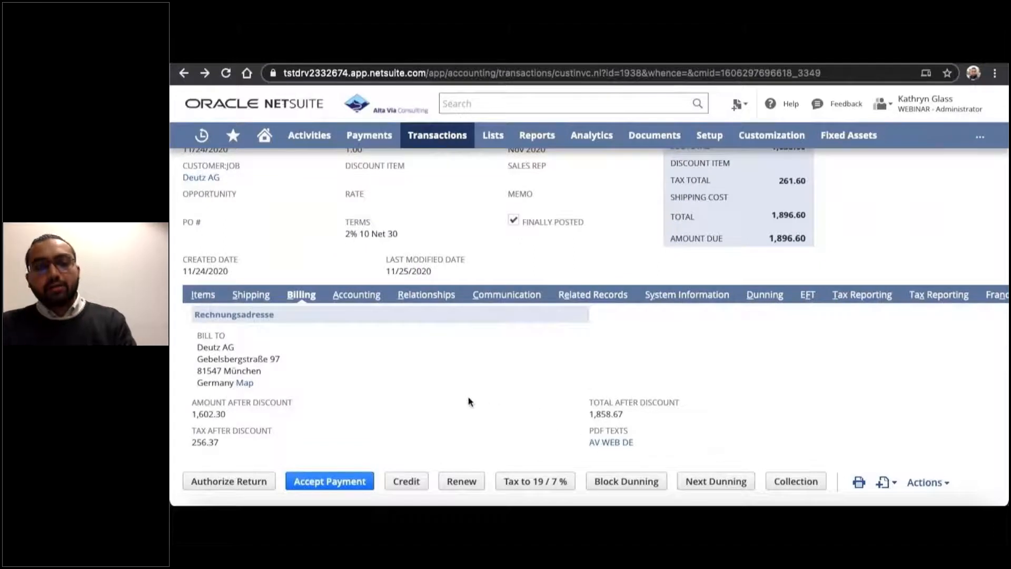
scroll(469, 400, "up", 4)
scroll(468, 396, "up", 2)
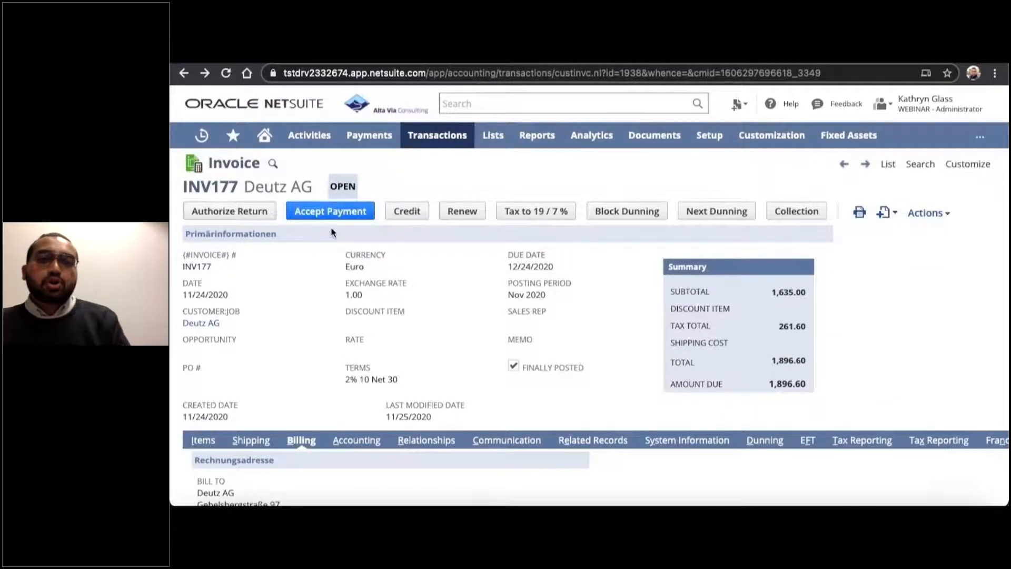
left_click(340, 212)
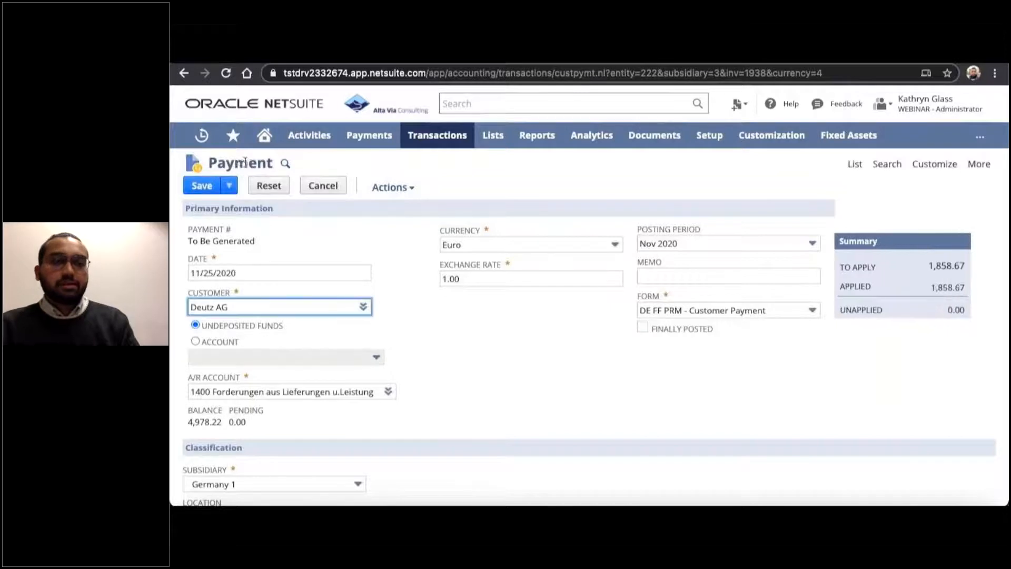
Assign the payment to the account 1210 Bank Account - Germany 1 instead of undeposited funds.
left_click(195, 341)
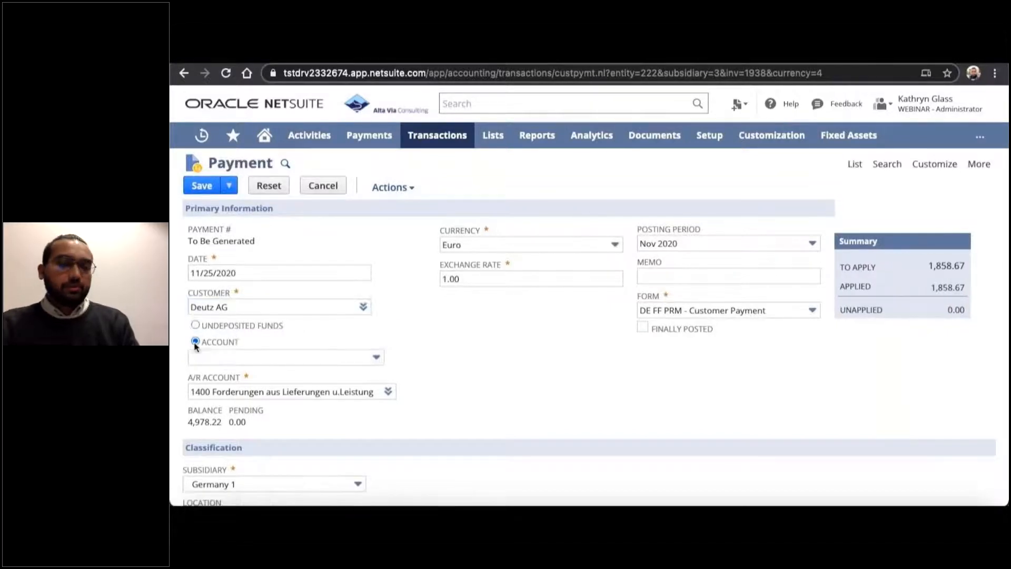
left_click(203, 361)
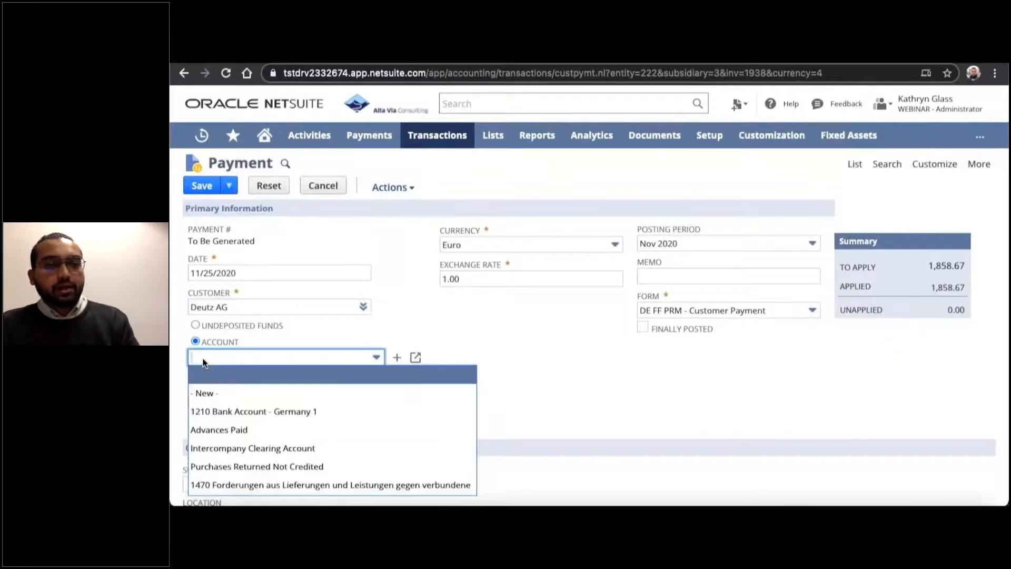
left_click(215, 411)
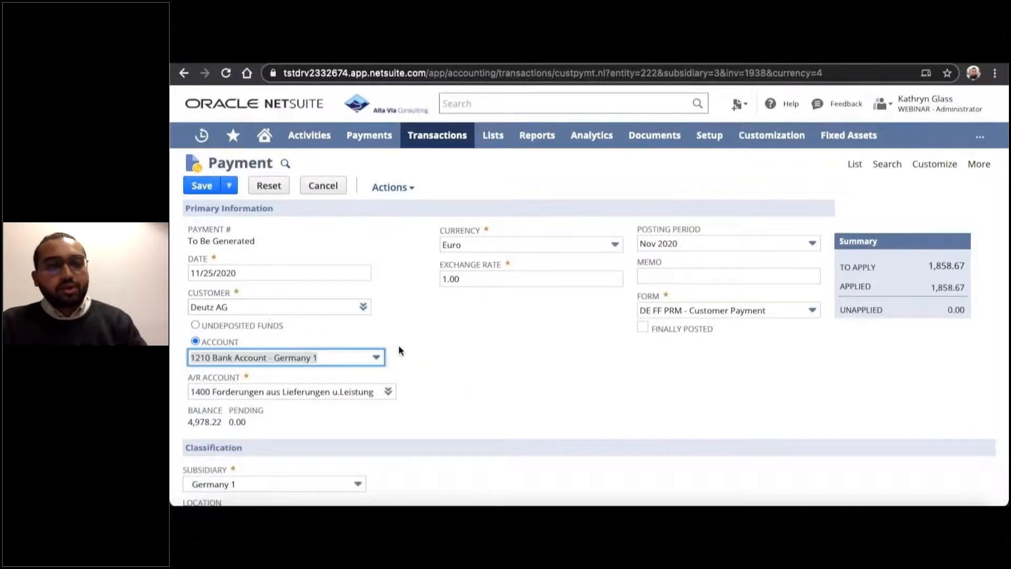
Include the open invoice dated 09/04/2020 in the payment with a discount taken of 50.00, and save the payment.
scroll(399, 350, "down", 3)
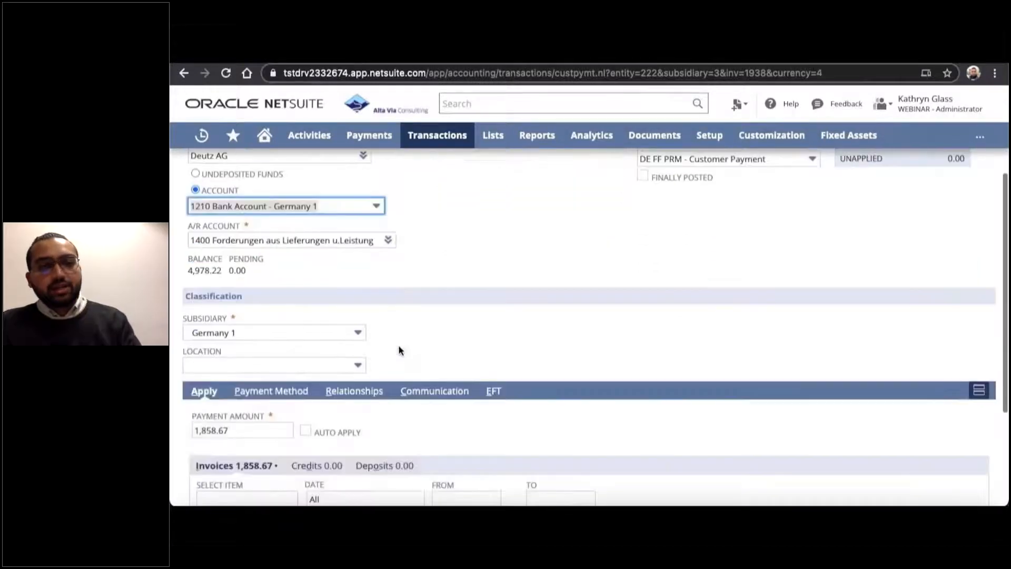
scroll(399, 350, "down", 3)
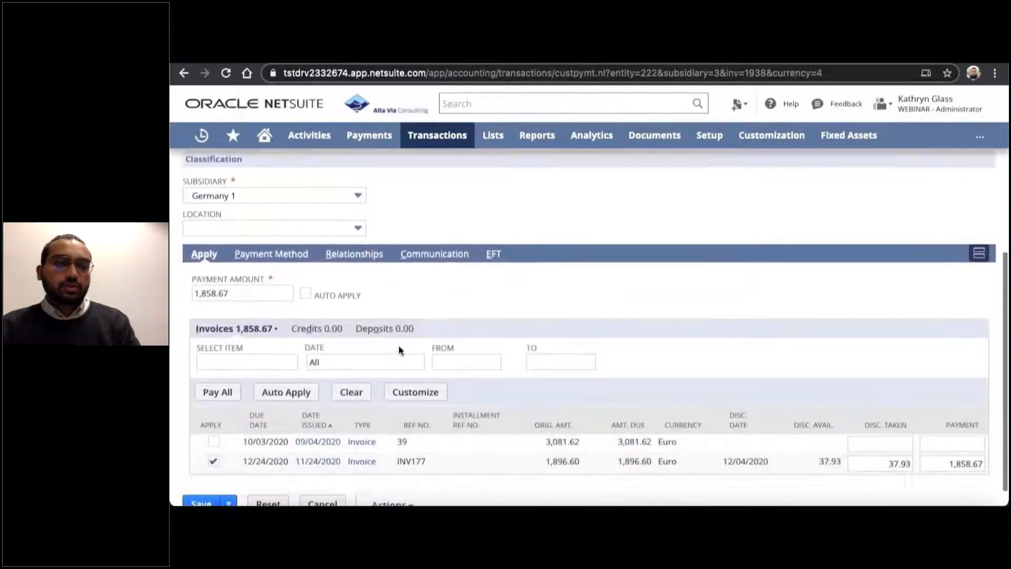
scroll(399, 350, "down", 1)
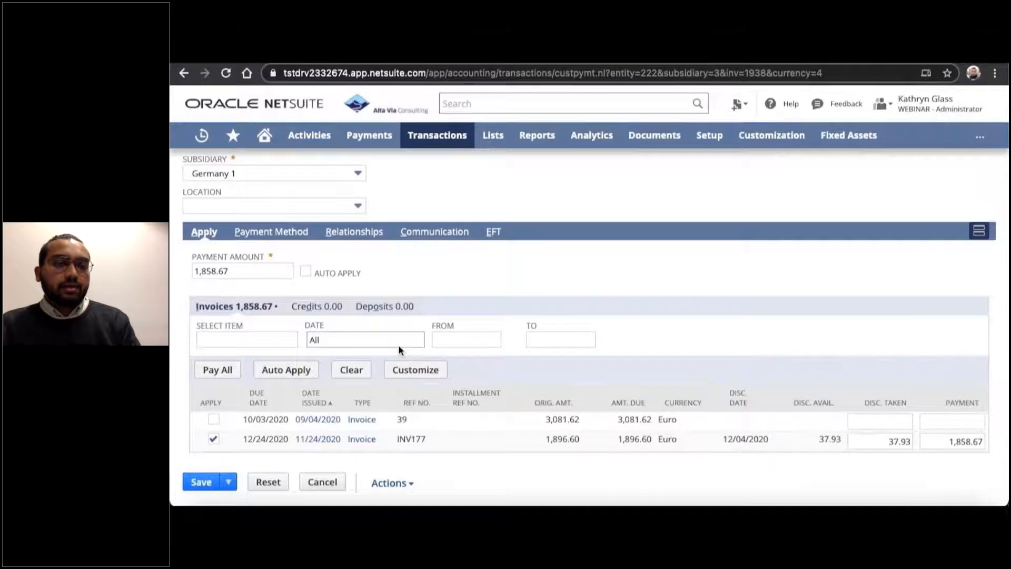
left_click(214, 420)
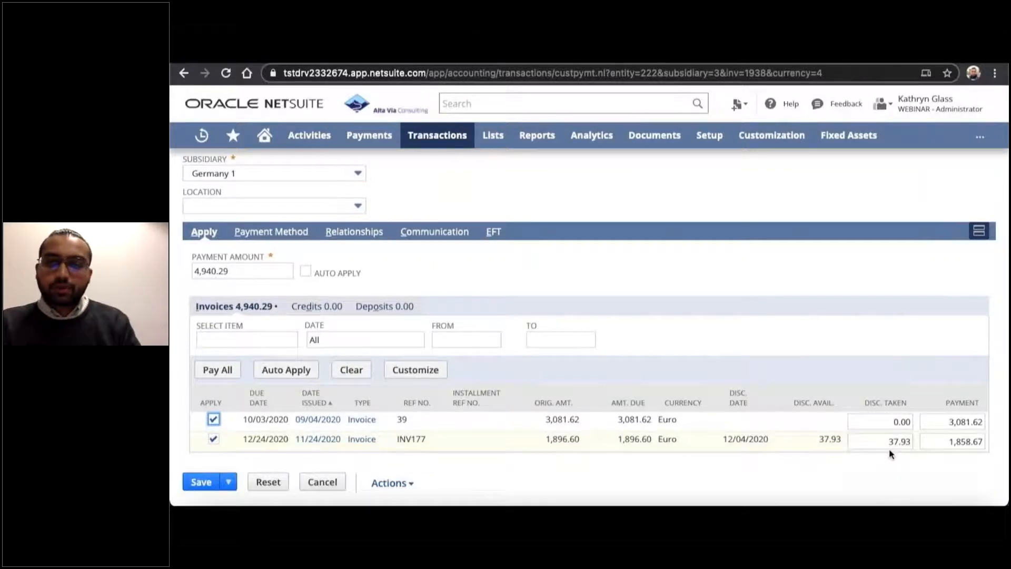
left_click(894, 423)
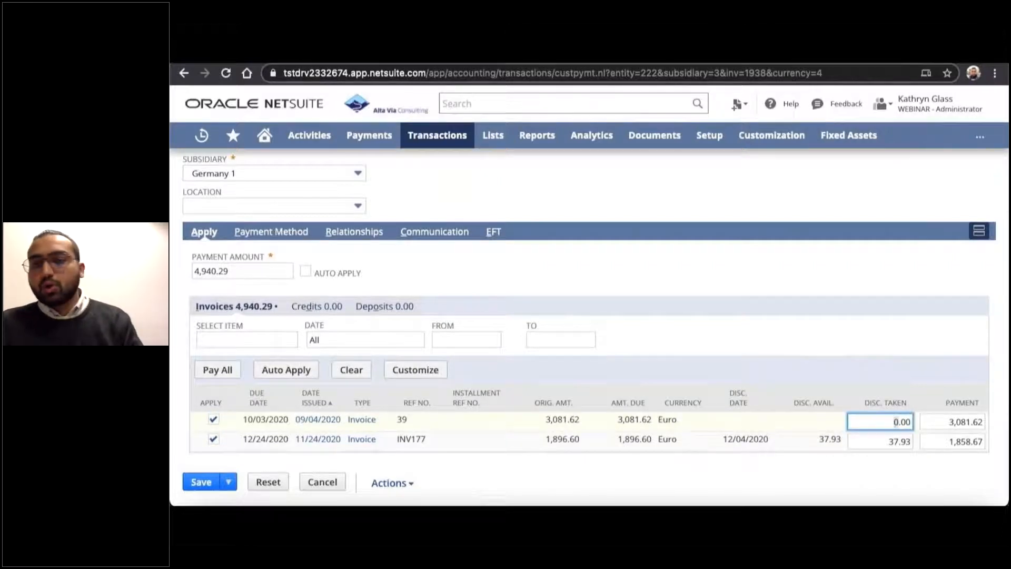
type("5")
left_click(837, 350)
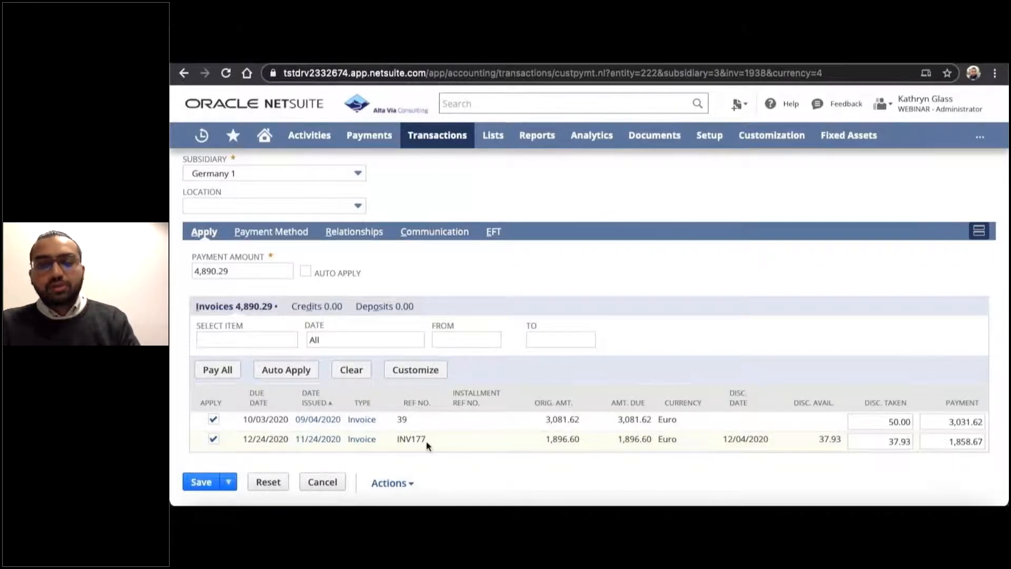
scroll(425, 440, "up", 6)
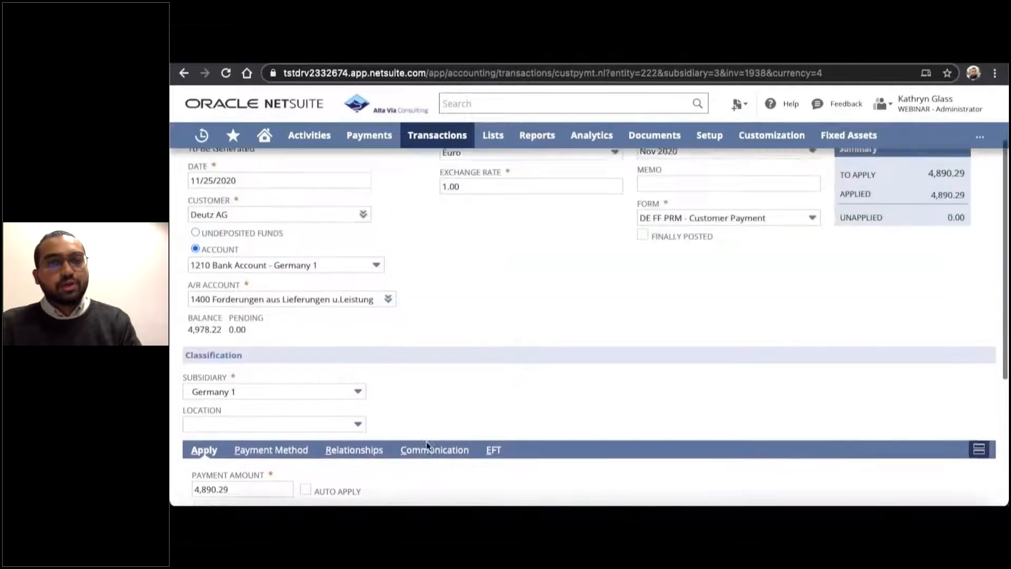
scroll(471, 337, "up", 1)
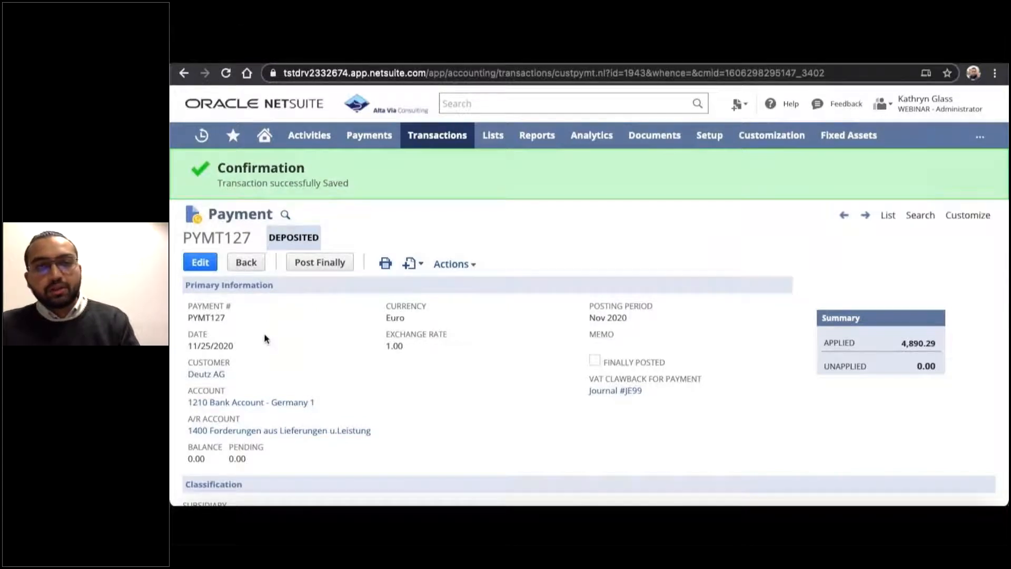
Review the saved payment's applied invoices and discounts taken, and examine its GL impact.
scroll(265, 338, "down", 4)
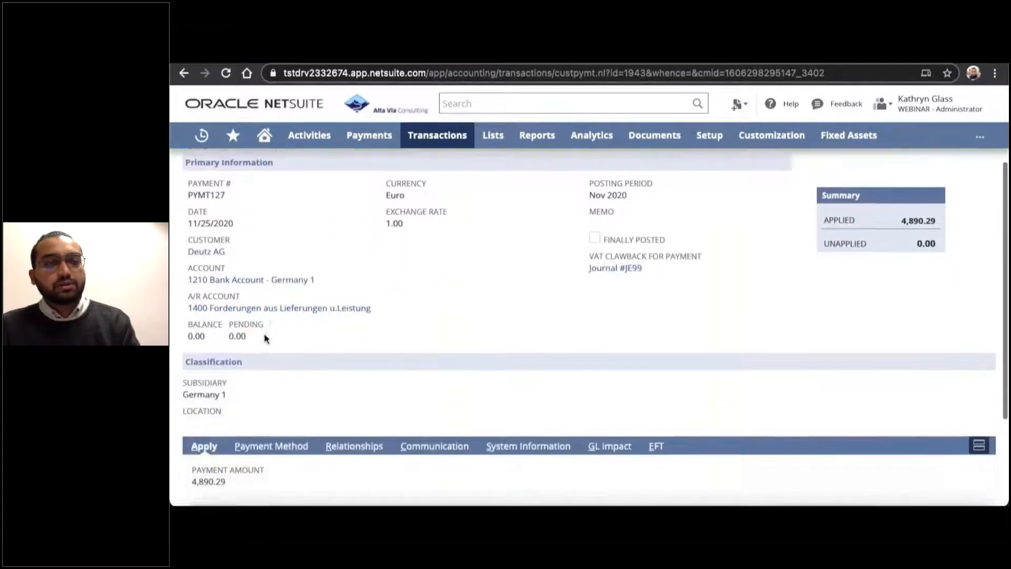
scroll(265, 337, "down", 1)
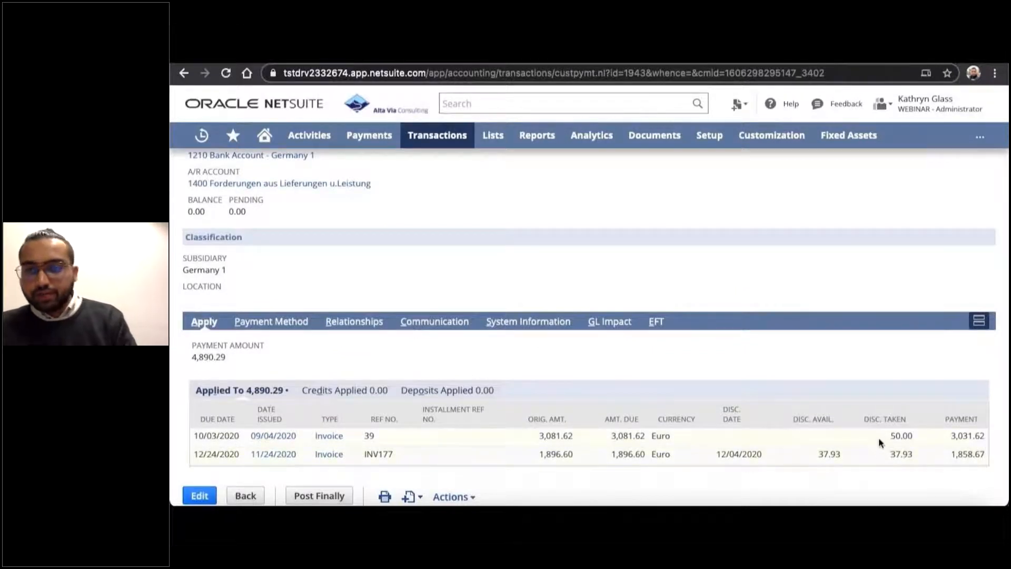
scroll(811, 349, "up", 5)
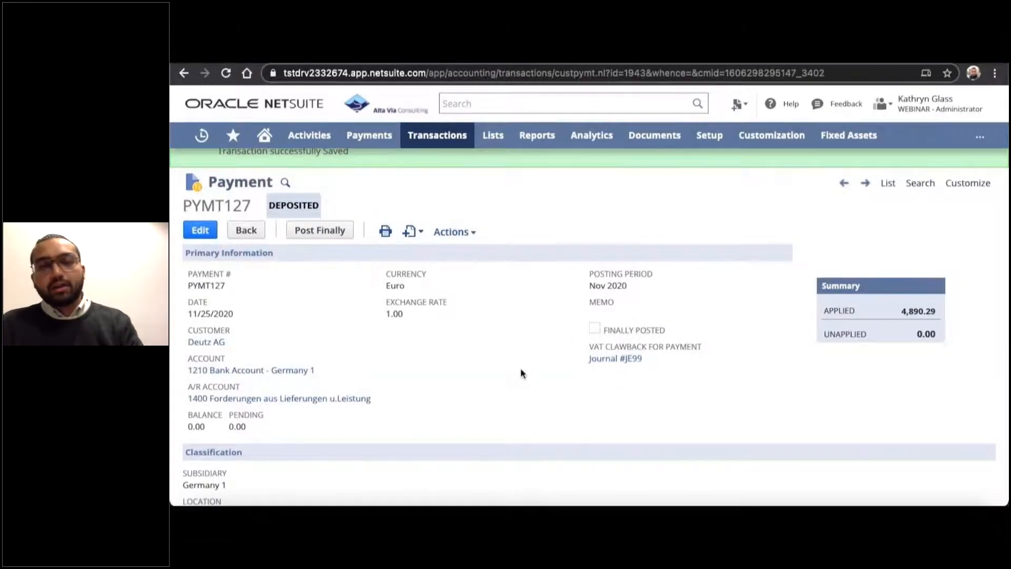
scroll(520, 368, "up", 1)
mouse_move(463, 265)
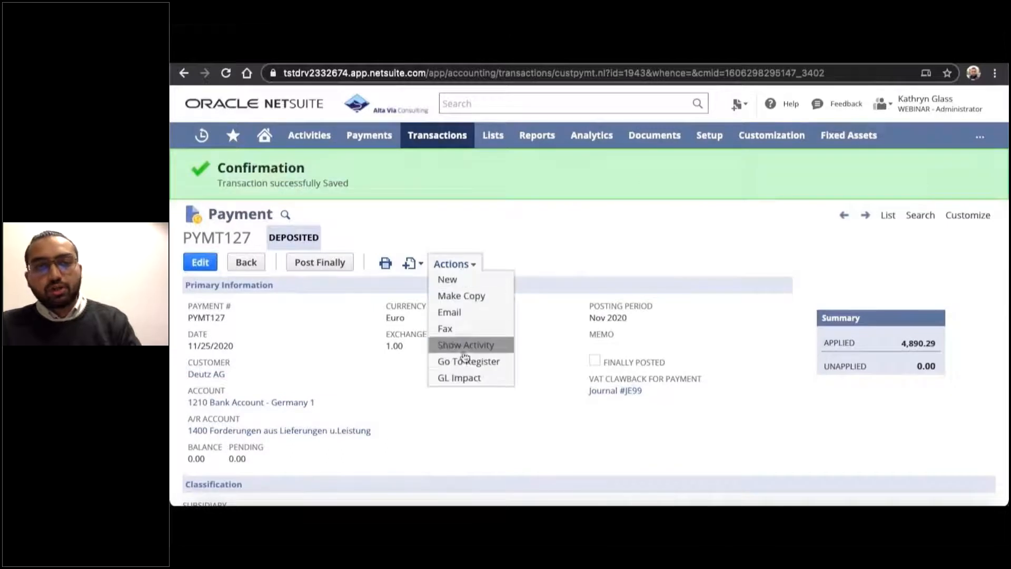
left_click(460, 377)
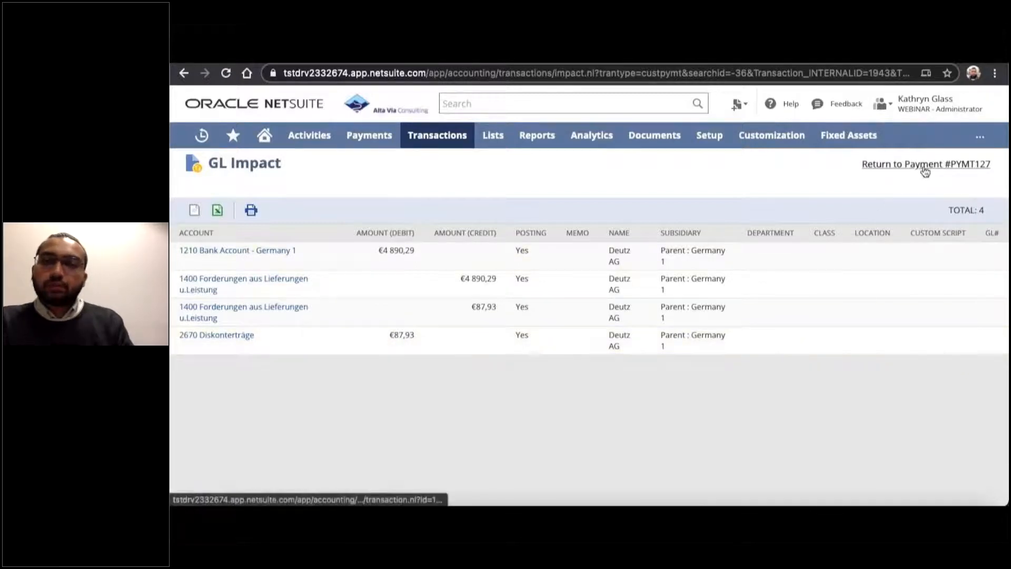
Return to the payment, open its linked VAT clawback journal and examine the journal's lines and tax codes.
left_click(891, 168)
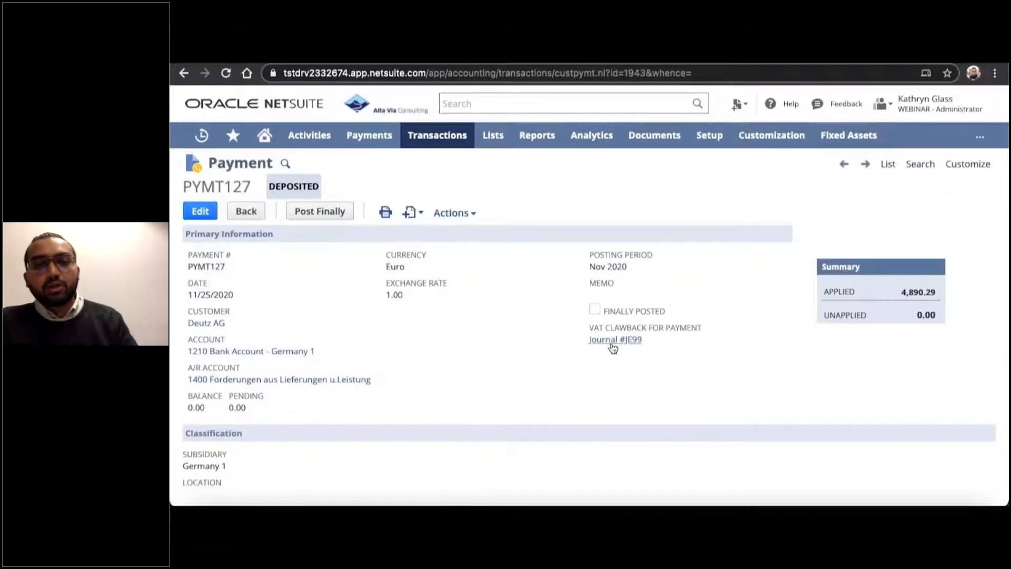
left_click(752, 63)
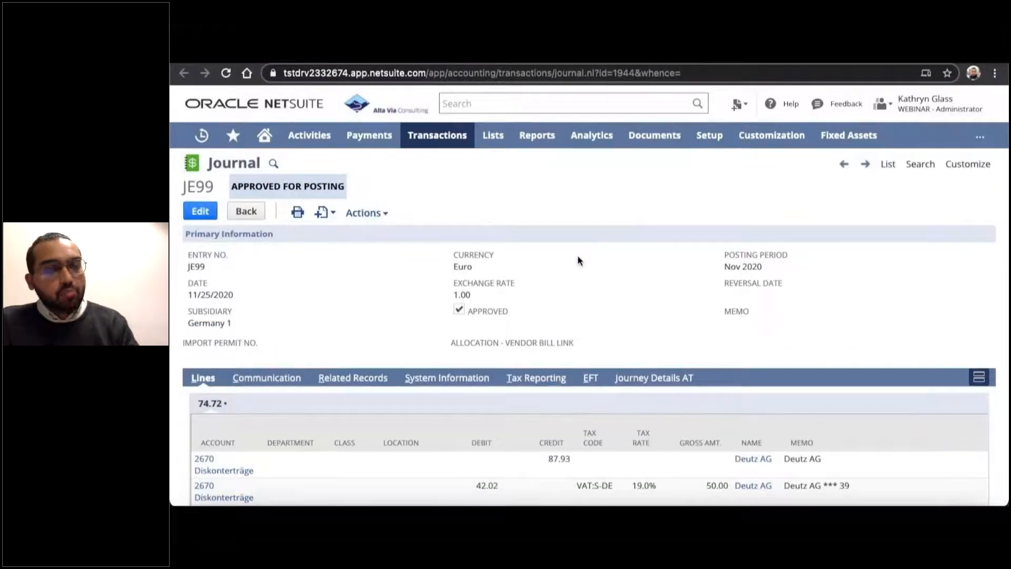
scroll(577, 260, "down", 3)
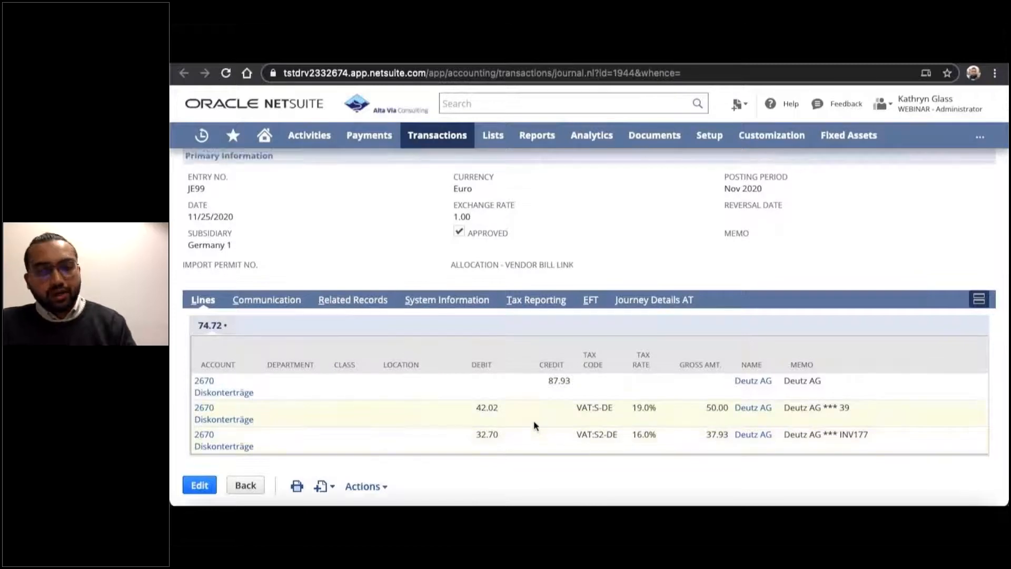
Examine the GL impact of the VAT clawback journal, including its discount and VAT account postings.
scroll(533, 420, "up", 3)
left_click(378, 213)
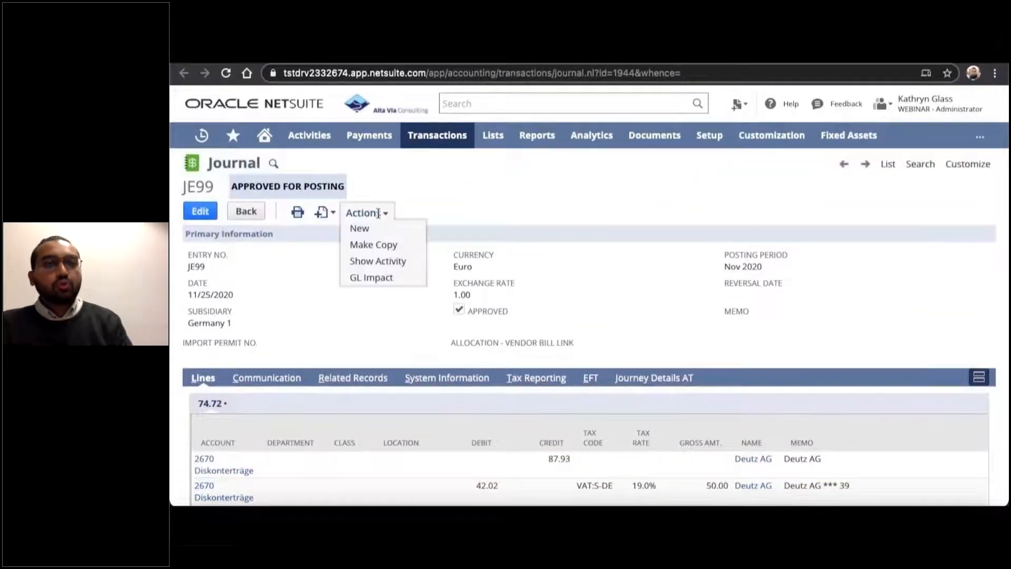
left_click(374, 277)
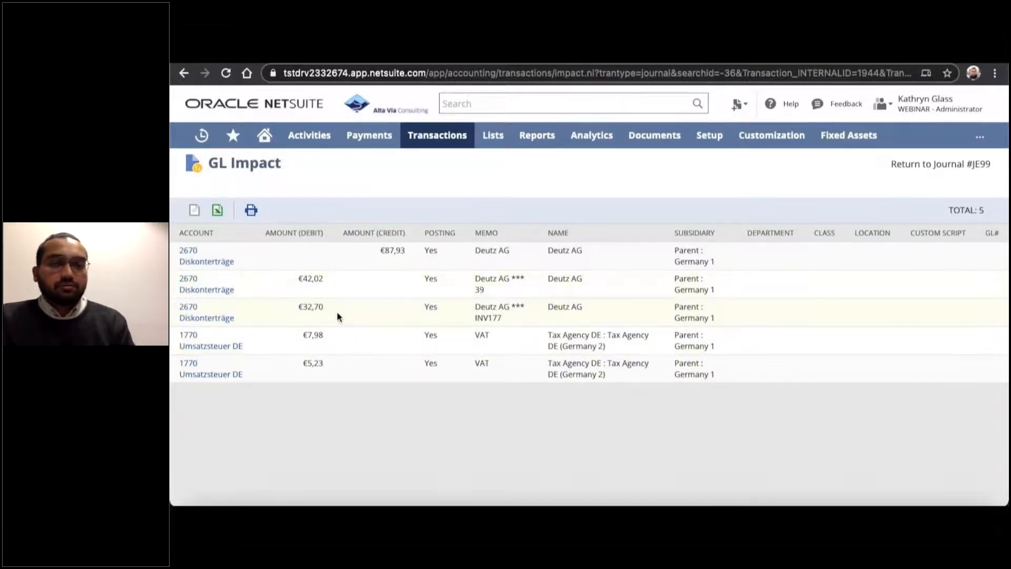
Return to the clawback journal to check its tax rates and memos per invoice, and go back to the payment.
left_click(949, 167)
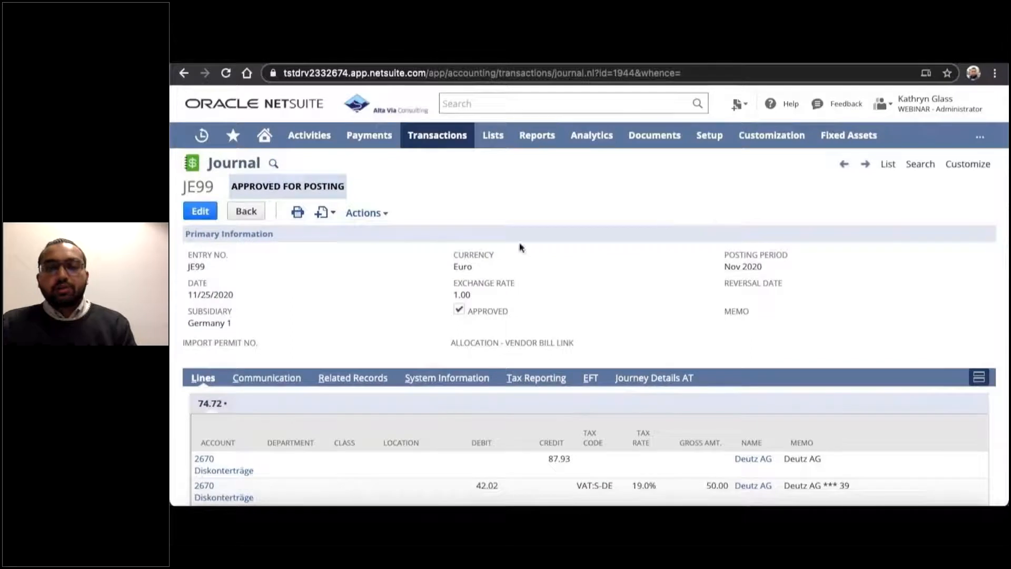
scroll(404, 284, "down", 3)
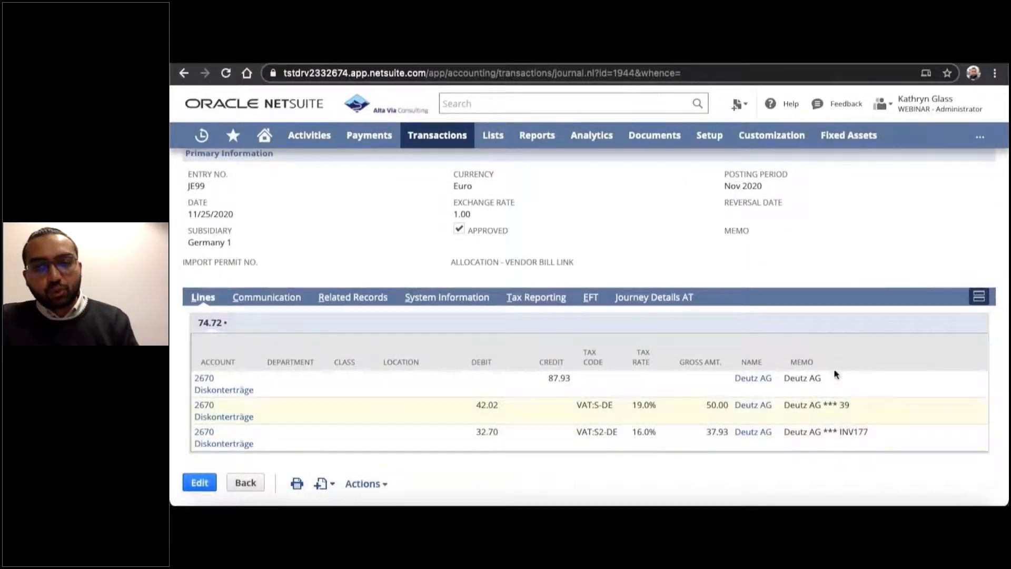
left_click(584, 57)
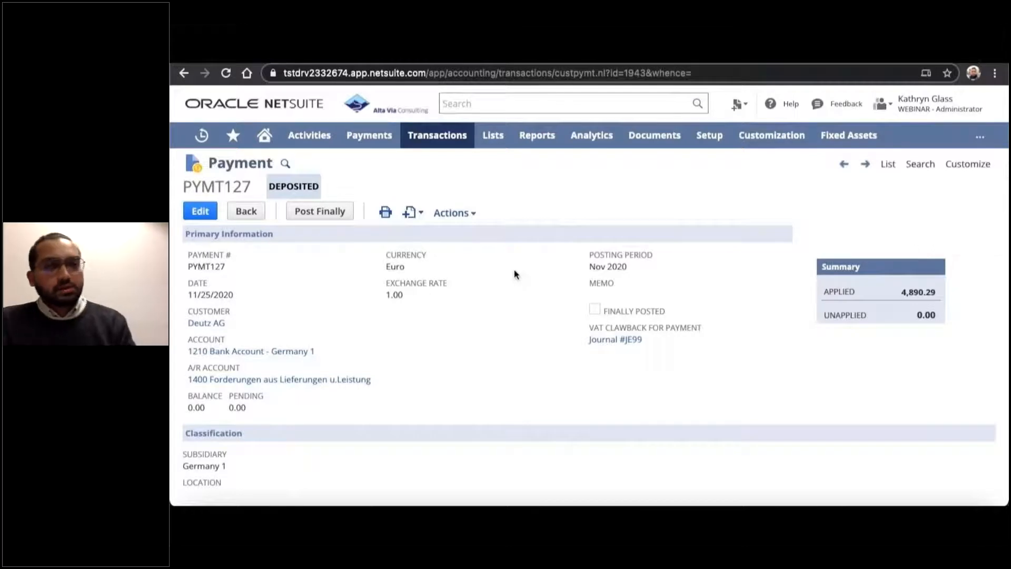
Open the detailed VAT report on sales by tax code and examine the invoices and journals under each code.
left_click(265, 135)
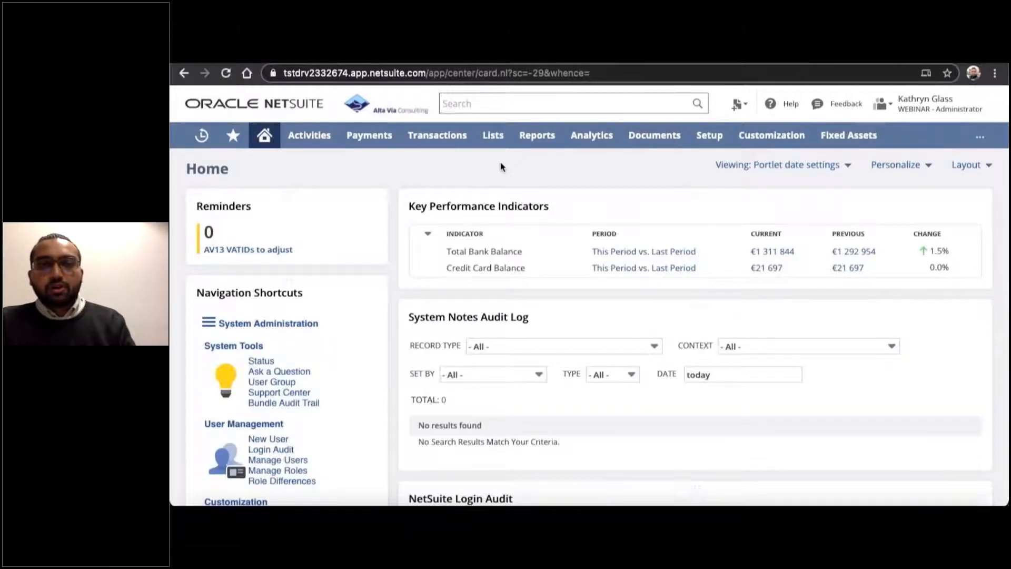
mouse_move(535, 138)
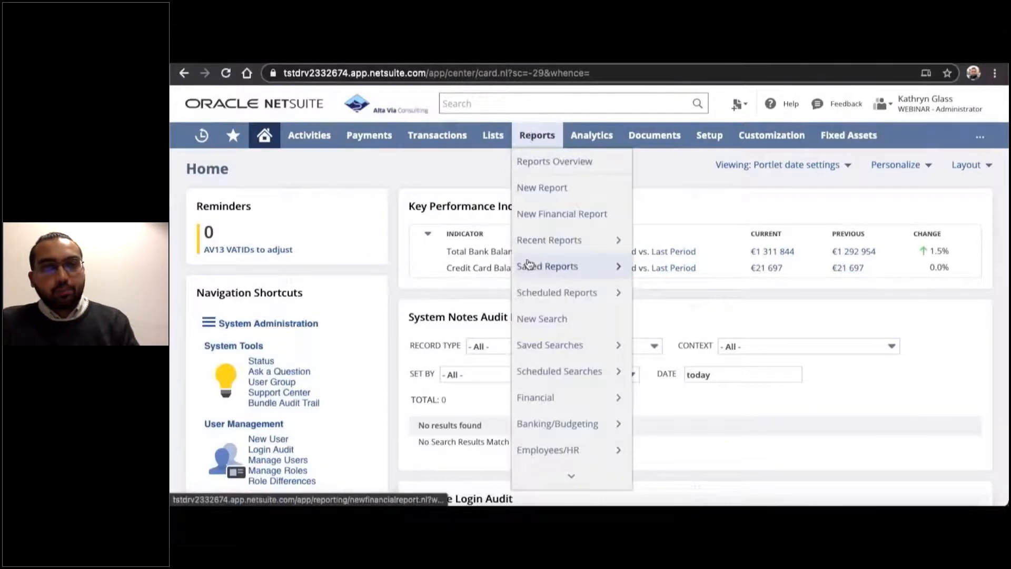
mouse_move(547, 476)
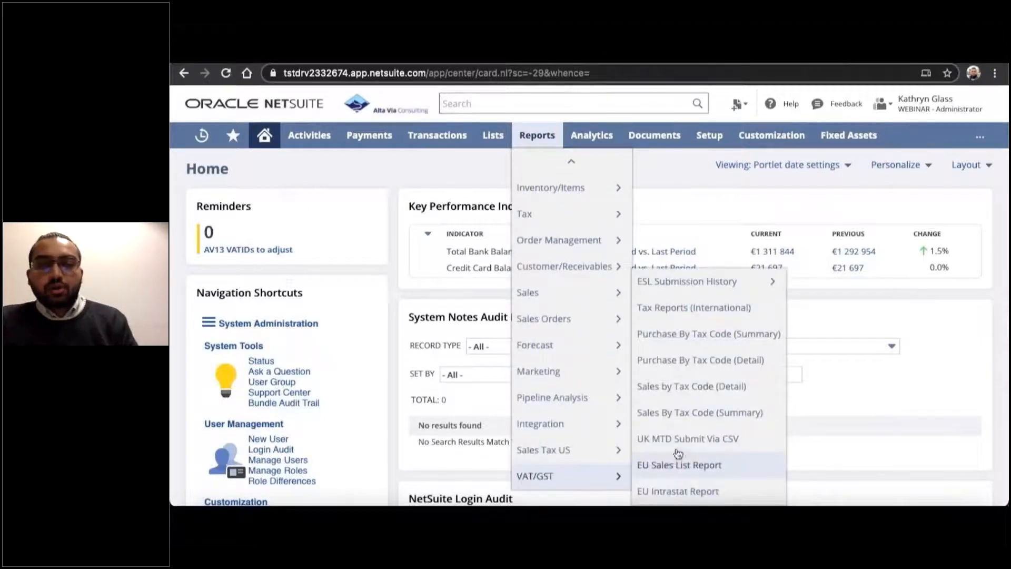
left_click(673, 389)
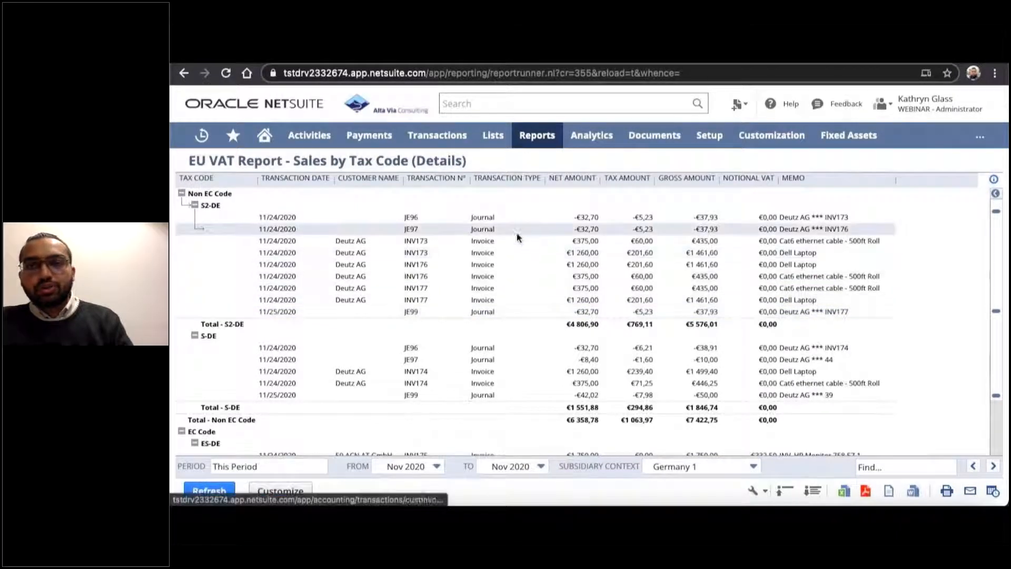
Return to the home dashboard and look through the available saved reports.
left_click(266, 141)
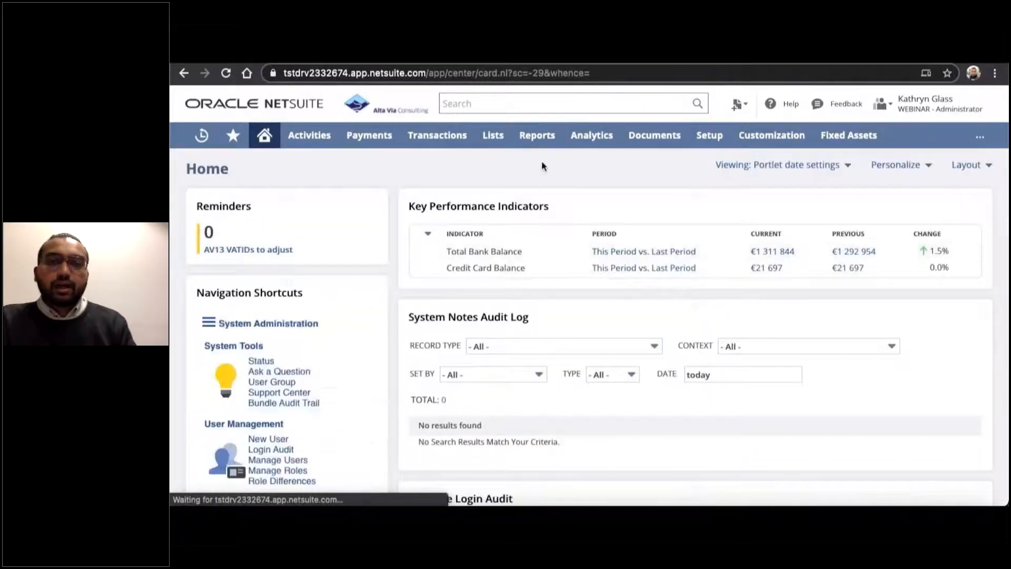
mouse_move(541, 139)
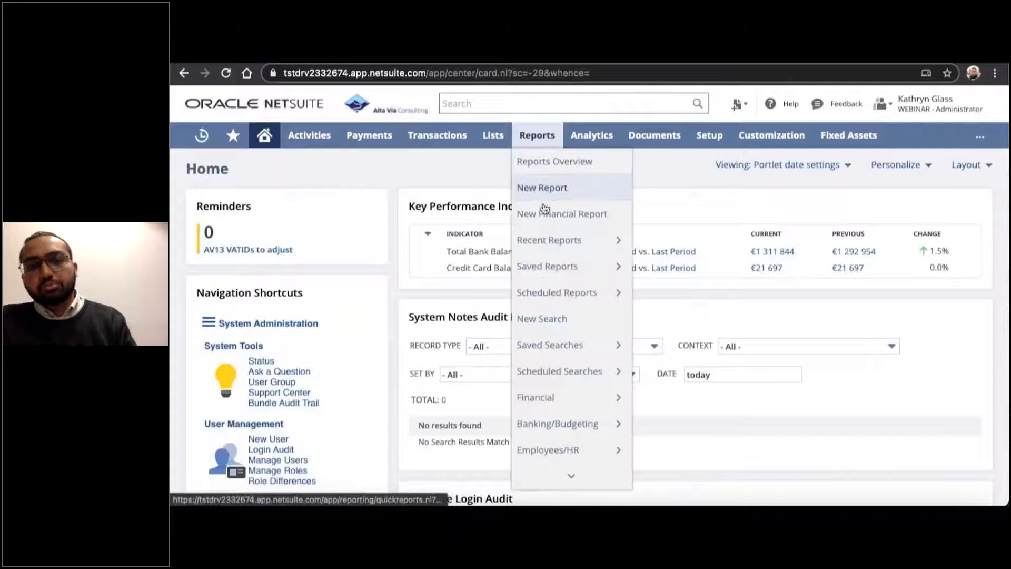
mouse_move(550, 269)
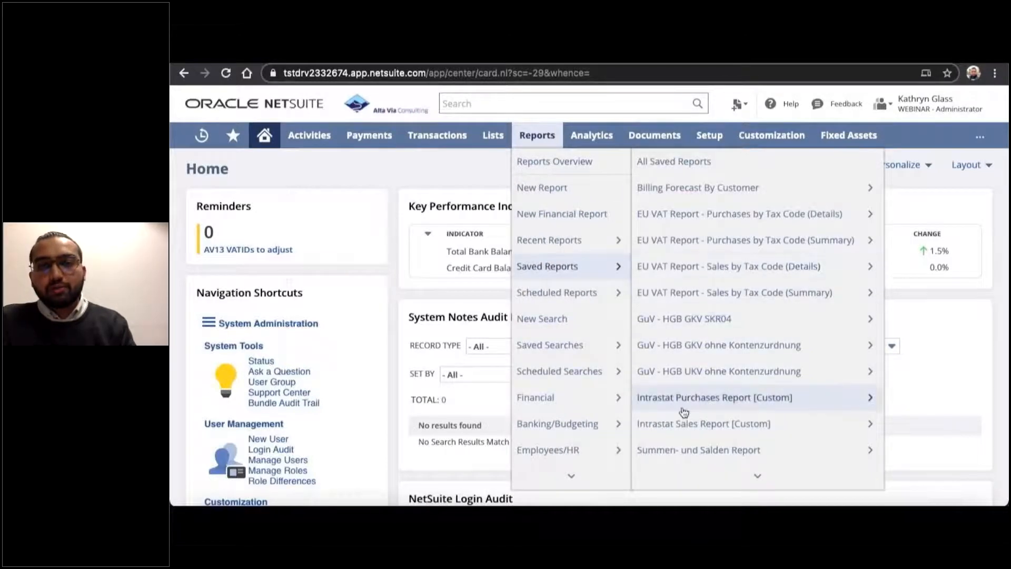
mouse_move(683, 467)
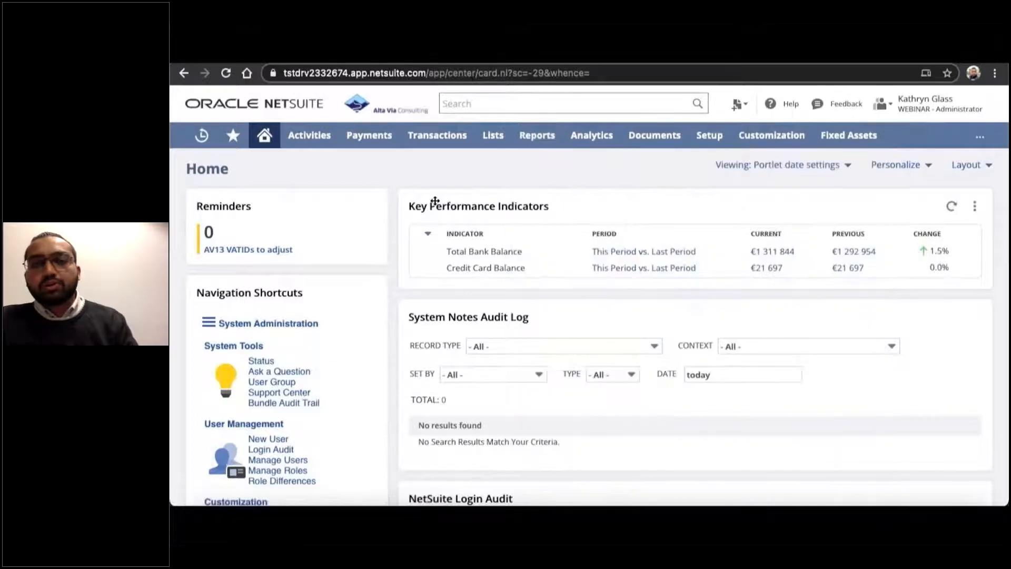
Open the WB Summen- und Salden Report 2020 and display it in its original German to examine the monthly account balances.
mouse_move(234, 139)
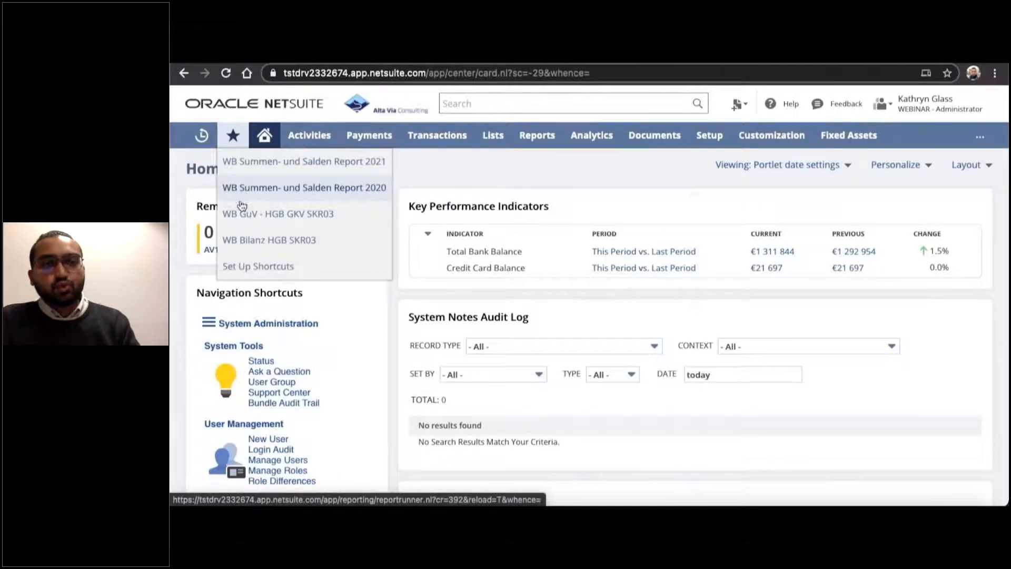
left_click(242, 241)
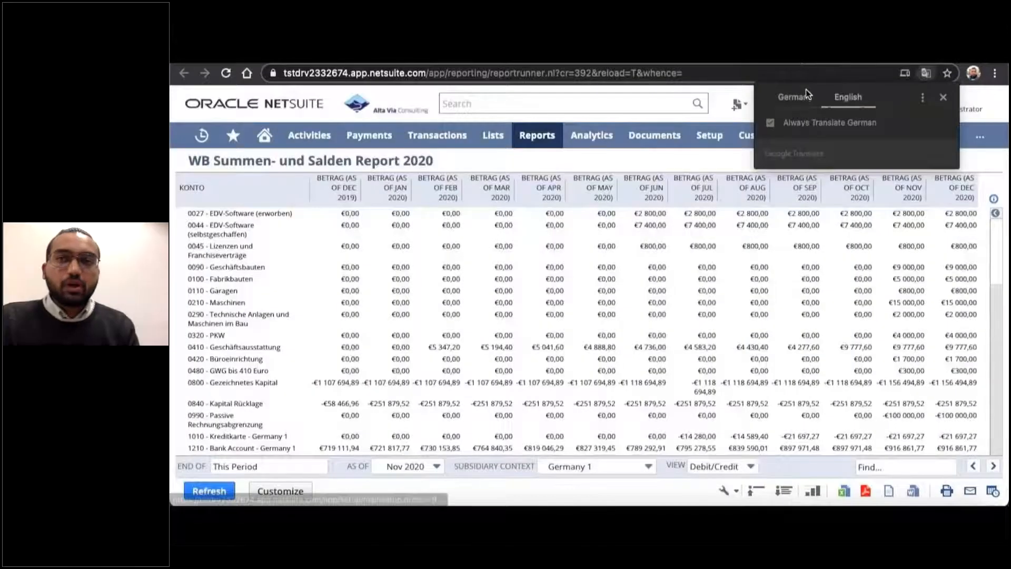
left_click(795, 96)
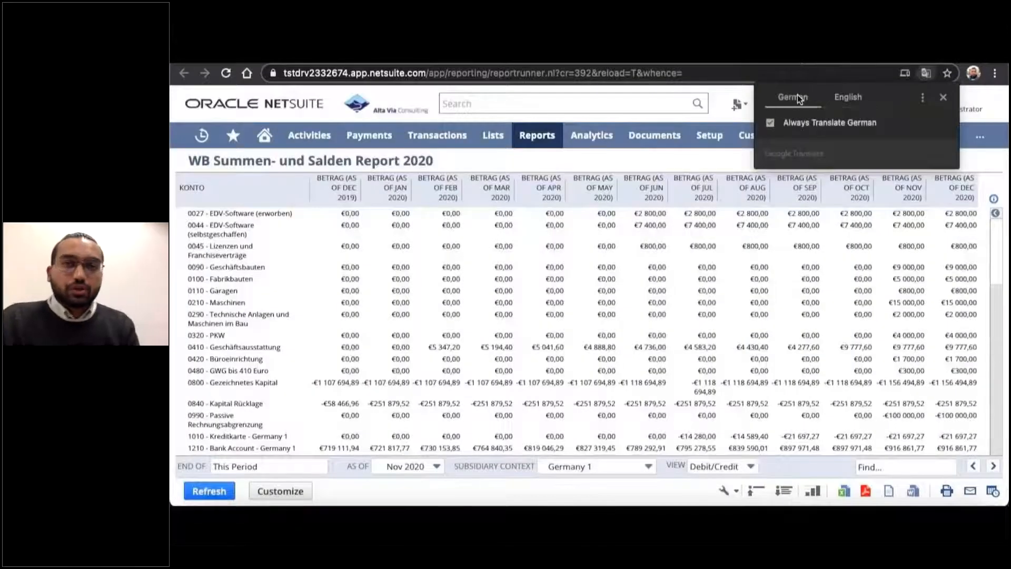
left_click(484, 159)
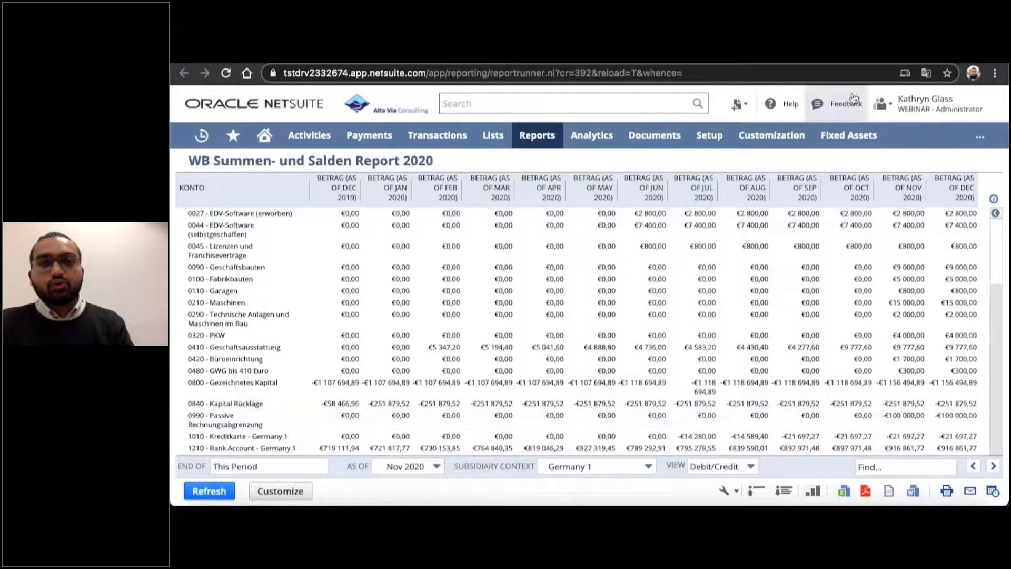
Switch to the WB GuV - HGB GKV SKR03 profit and loss report and display it in its original German.
left_click(868, 55)
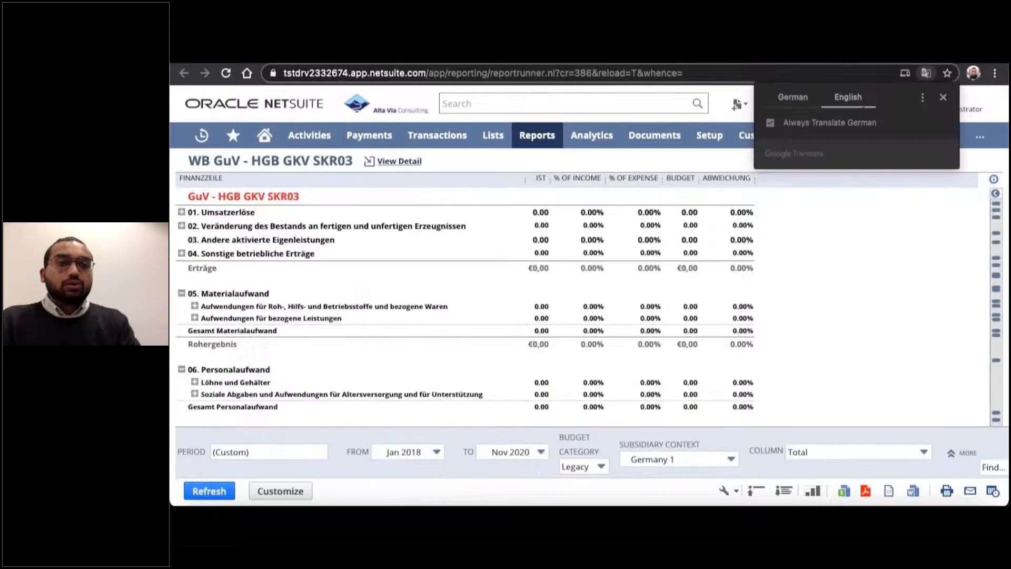
left_click(790, 95)
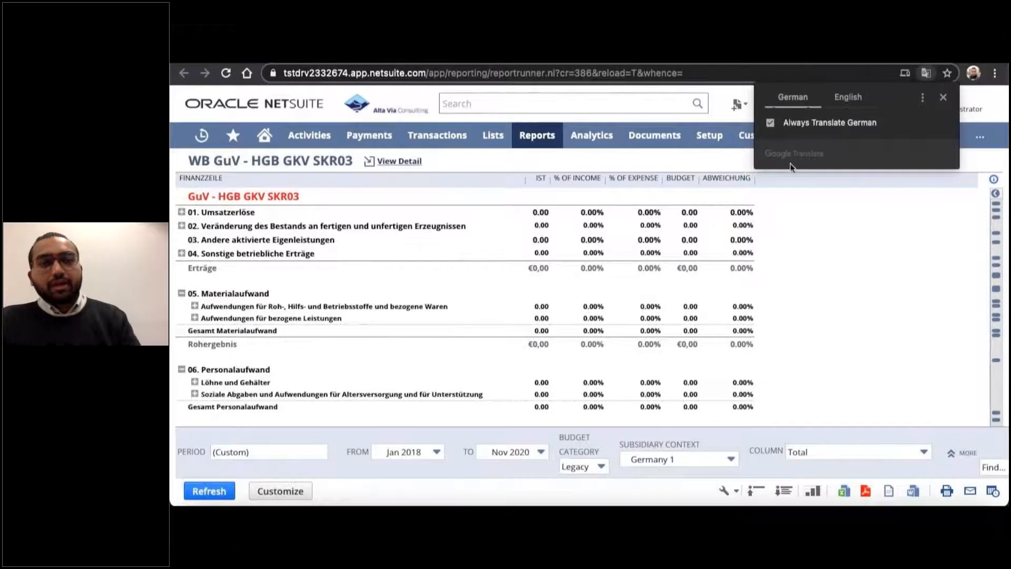
left_click(828, 235)
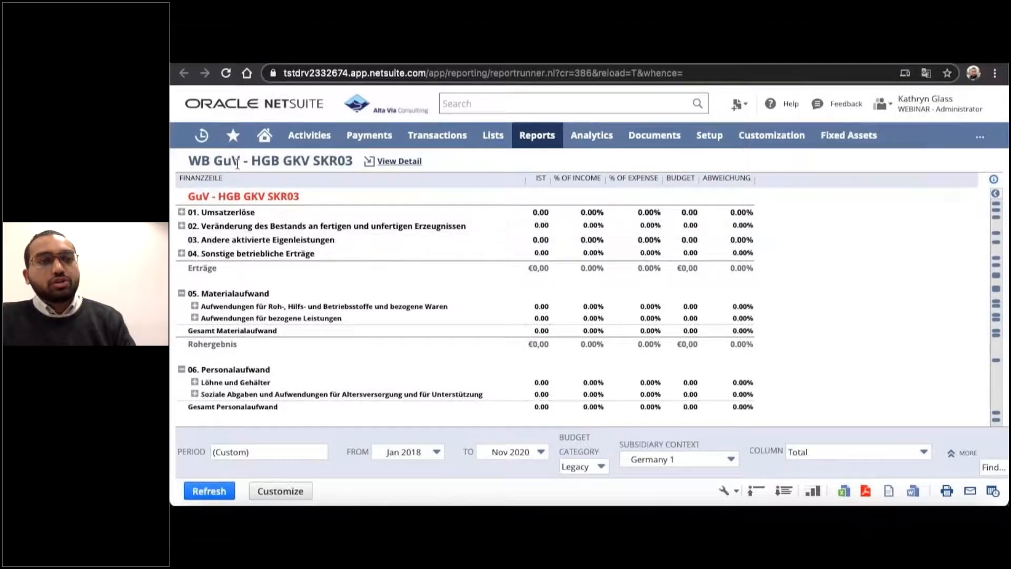
Examine the profit and loss structure from Umsatzerlöse through Kennzahlen to the Kontrolle - Fehlende Mappings section, and return to its beginning.
scroll(234, 243, "down", 5)
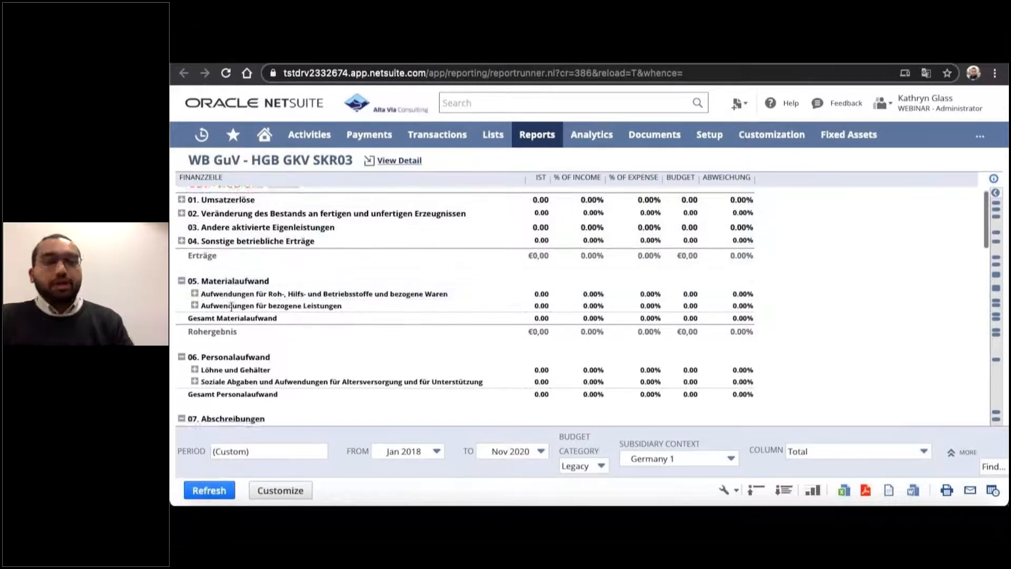
scroll(232, 307, "down", 8)
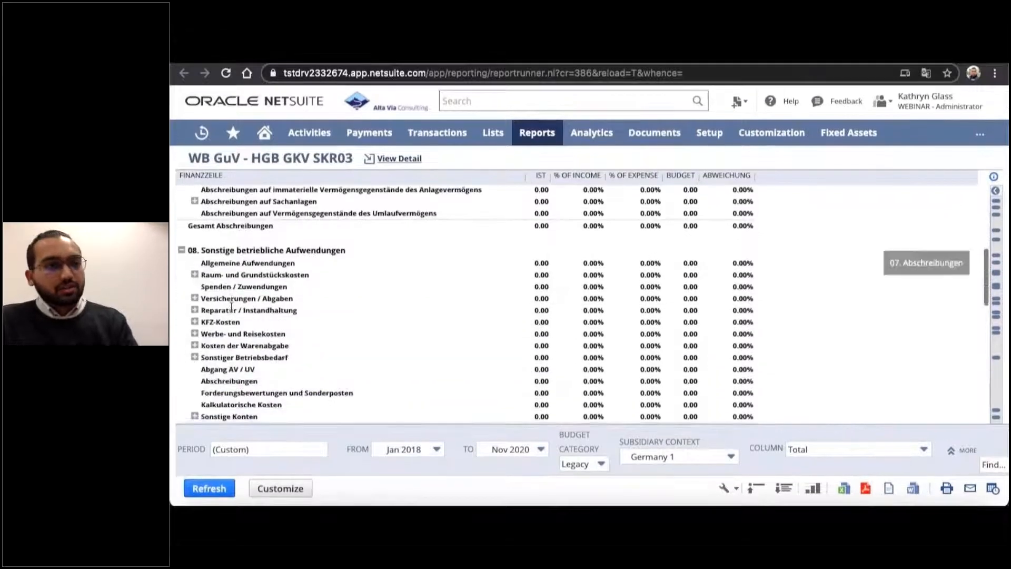
scroll(232, 307, "down", 6)
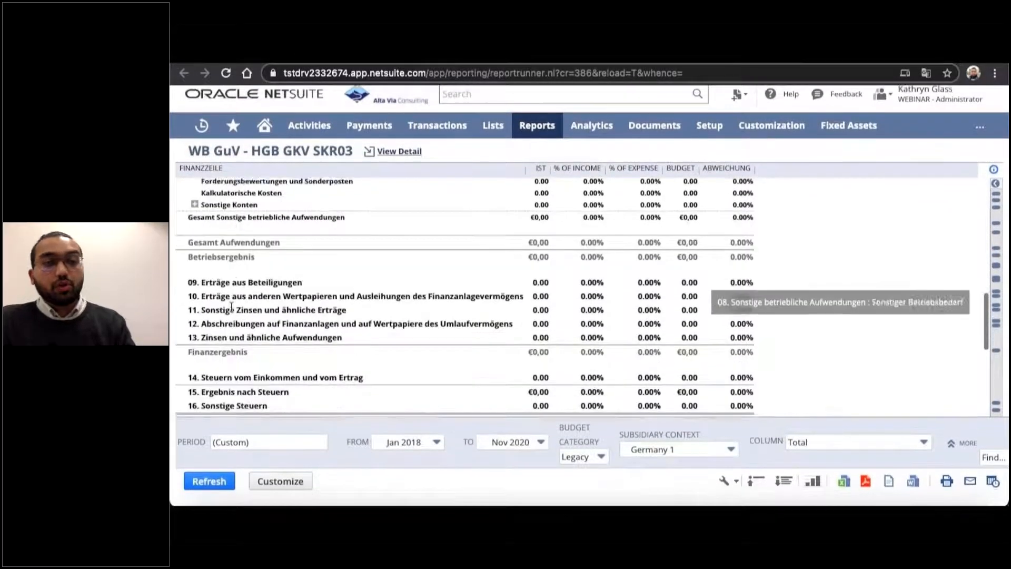
scroll(232, 307, "down", 5)
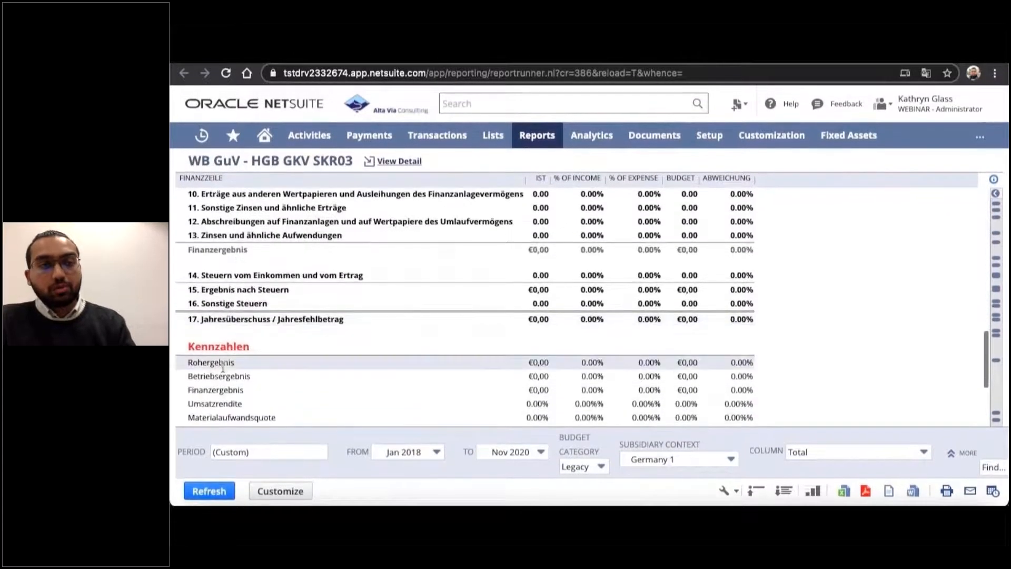
scroll(224, 370, "down", 3)
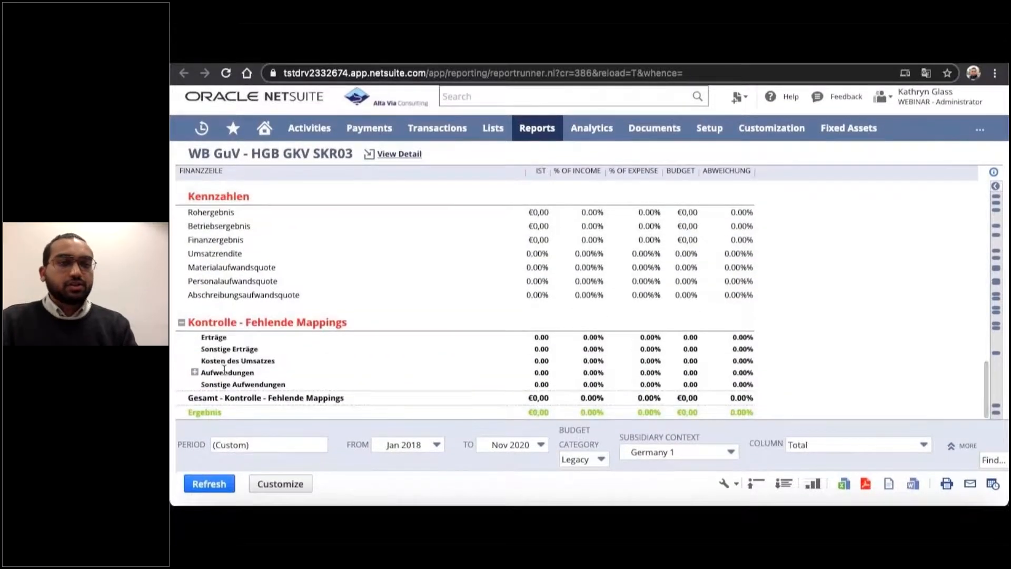
scroll(224, 370, "up", 3)
scroll(224, 370, "up", 8)
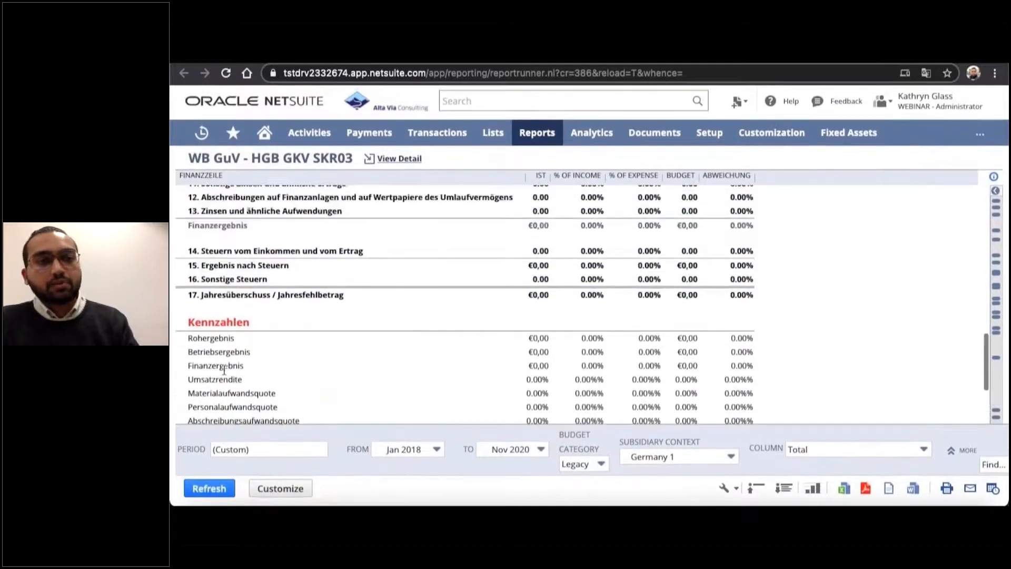
scroll(225, 374, "up", 10)
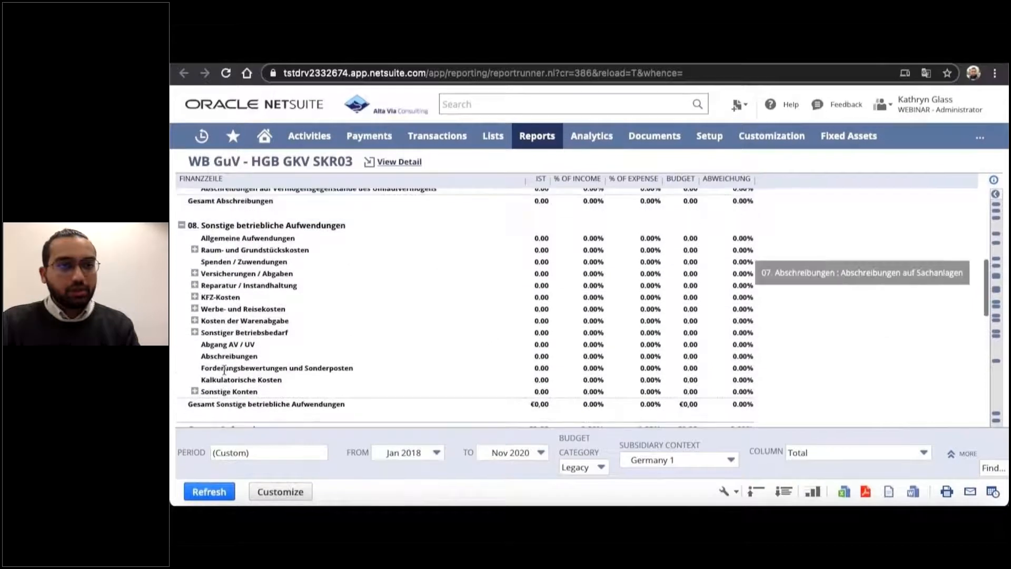
scroll(225, 370, "up", 3)
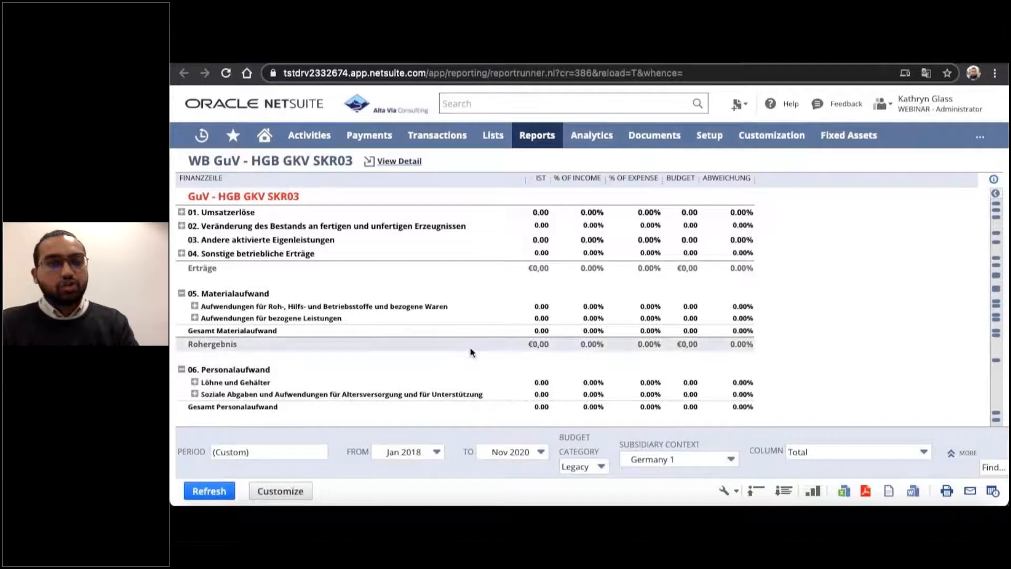
Switch to the WB Bilanz HGB SKR03 balance sheet, display it in German, and examine the Aktiva, Passiva and Kontrolle rows.
left_click(726, 57)
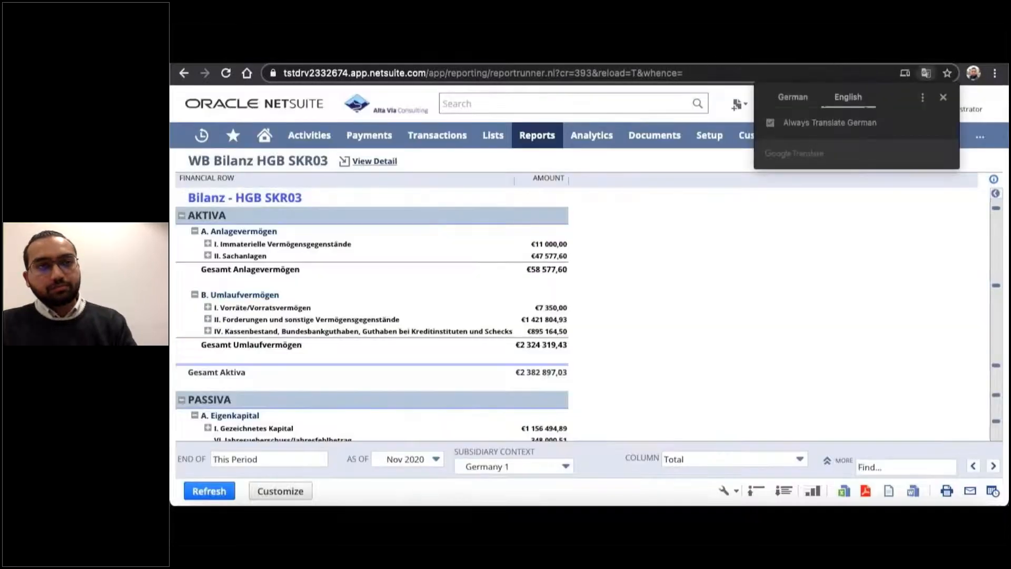
left_click(795, 97)
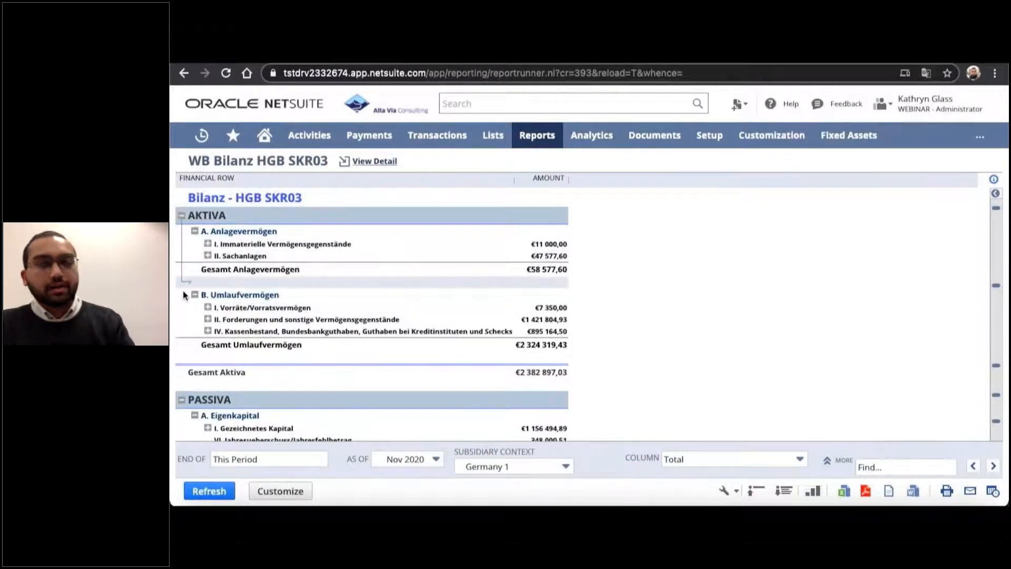
scroll(176, 327, "down", 3)
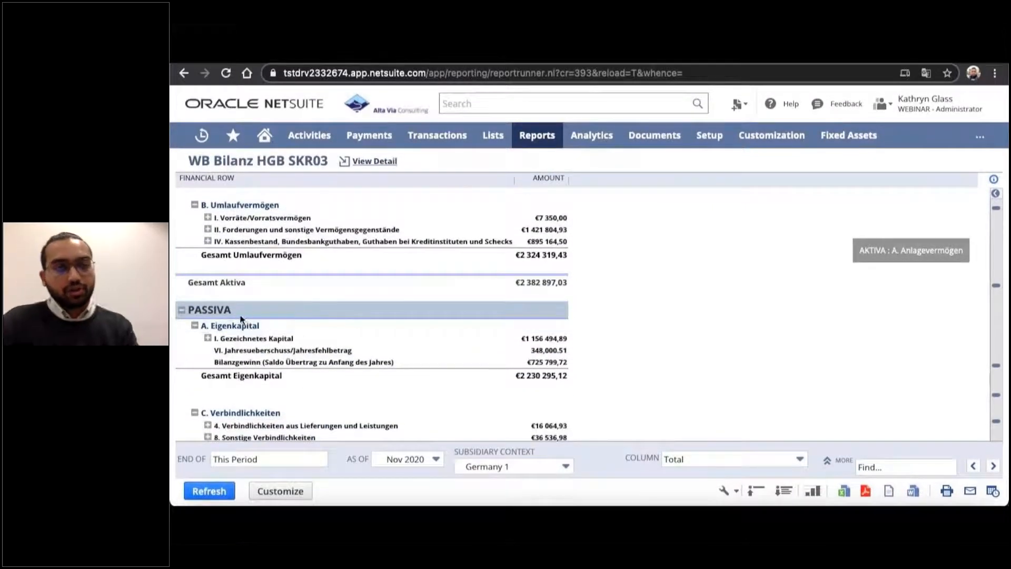
scroll(289, 332, "down", 3)
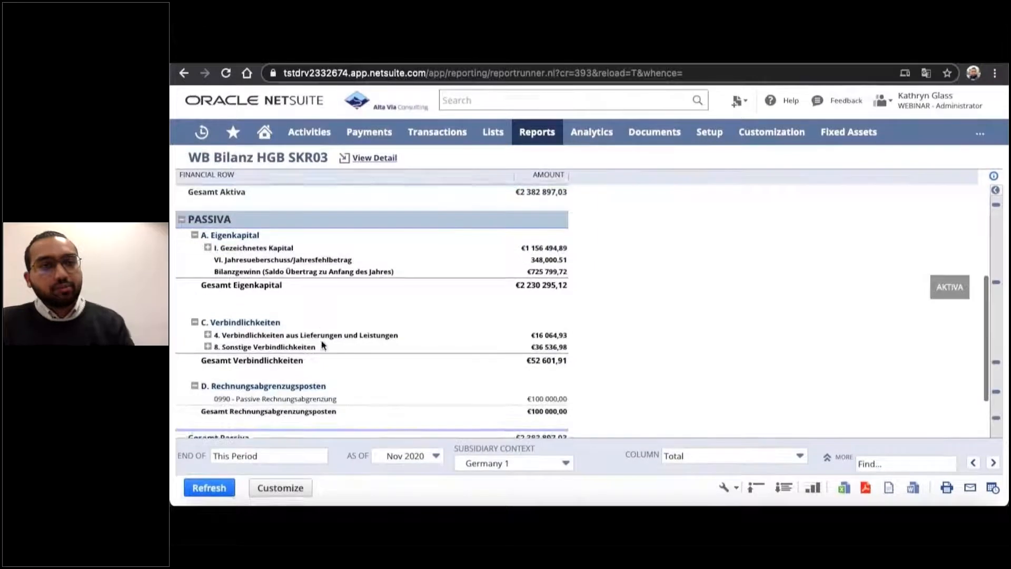
scroll(346, 388, "down", 2)
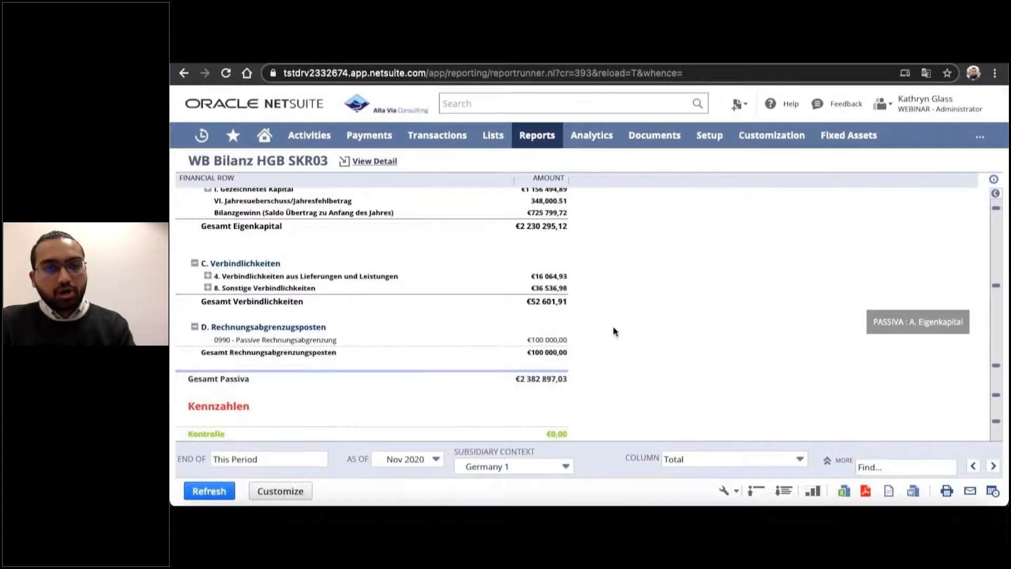
scroll(613, 328, "up", 5)
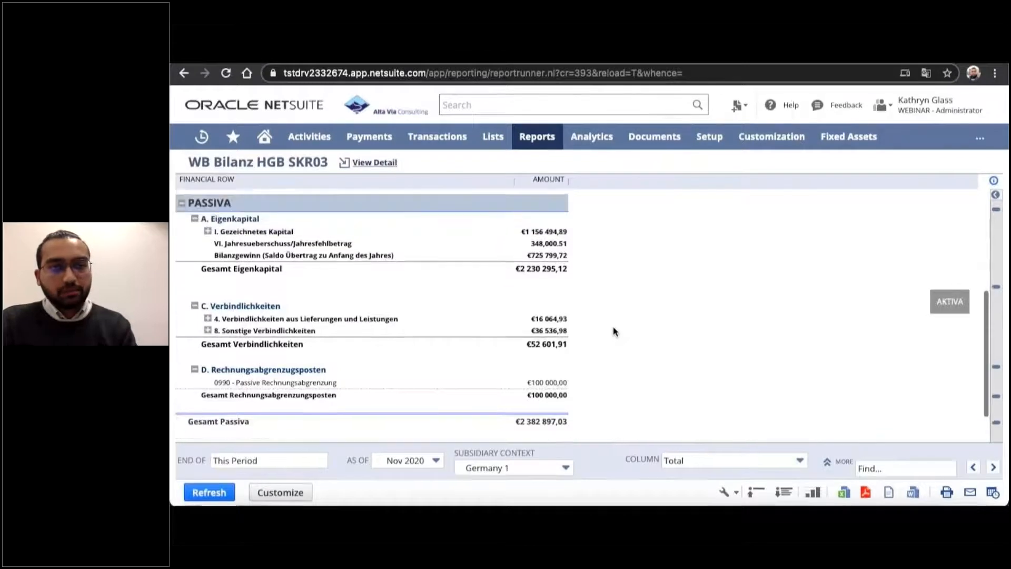
scroll(613, 326, "up", 3)
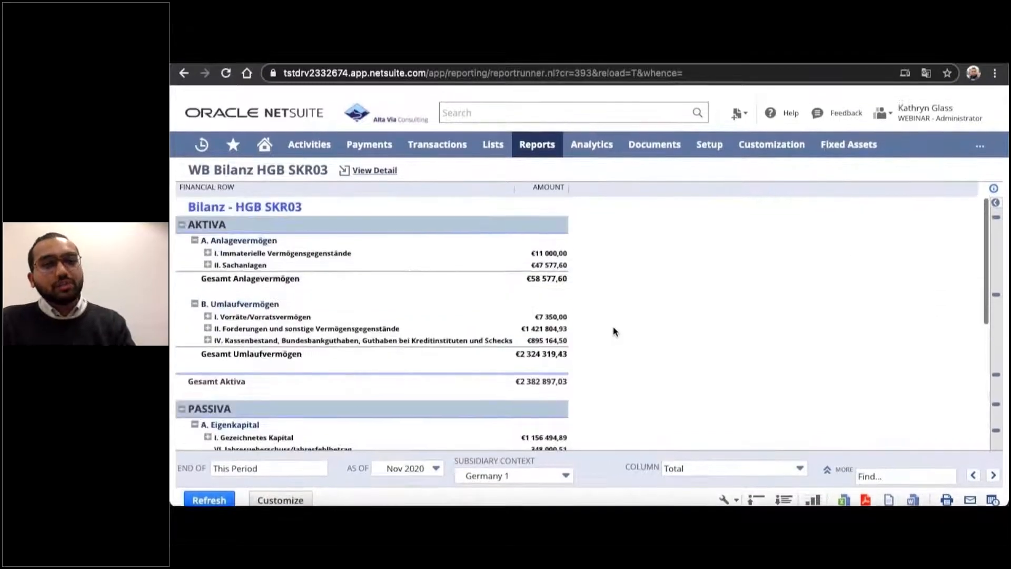
Expand Vorräte/Vorratsvermögen and Fertige Erzeugnisse und Waren, and drill into the amount of account 3980 - Warenbestand.
left_click(207, 307)
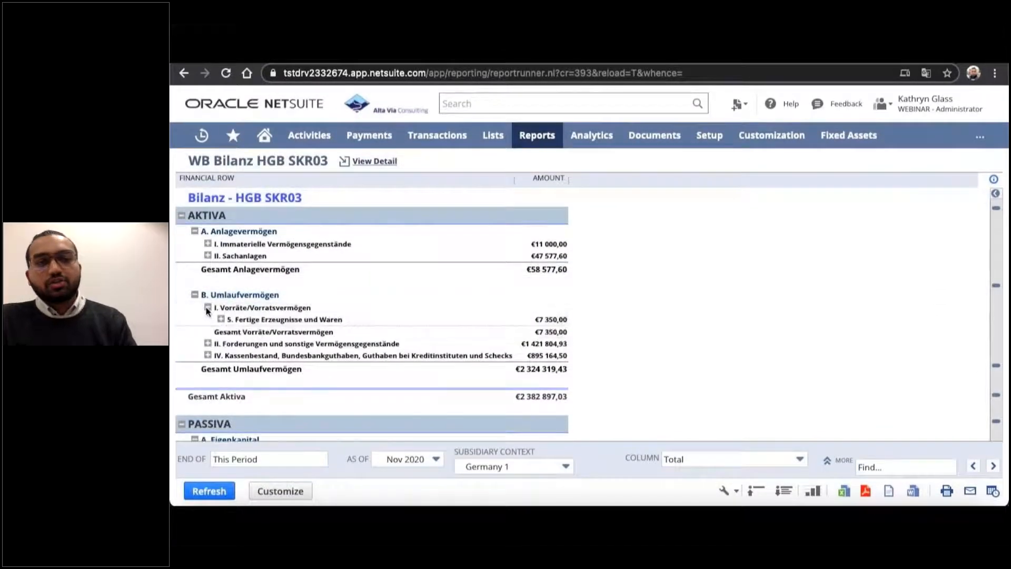
left_click(221, 319)
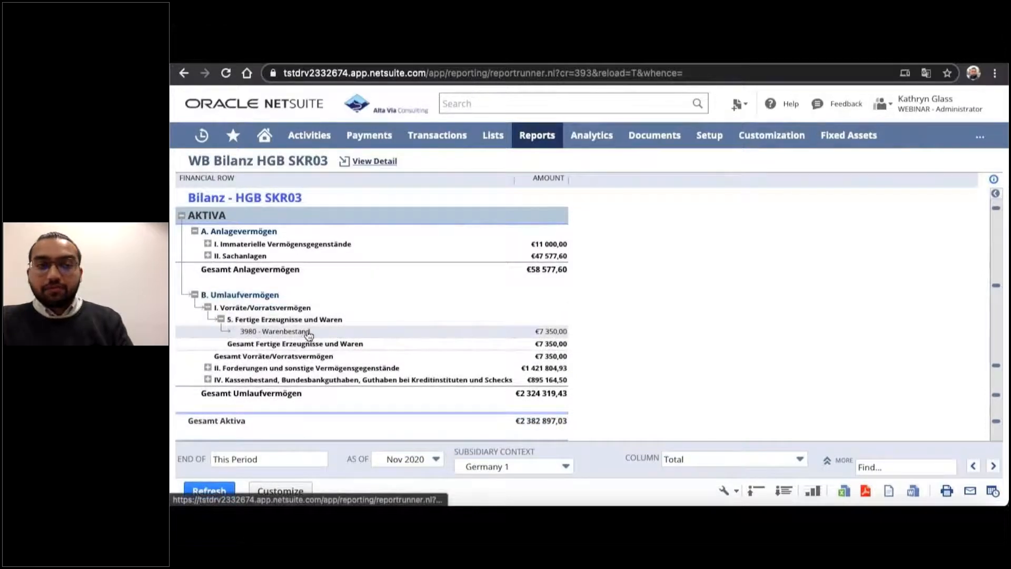
left_click(550, 337)
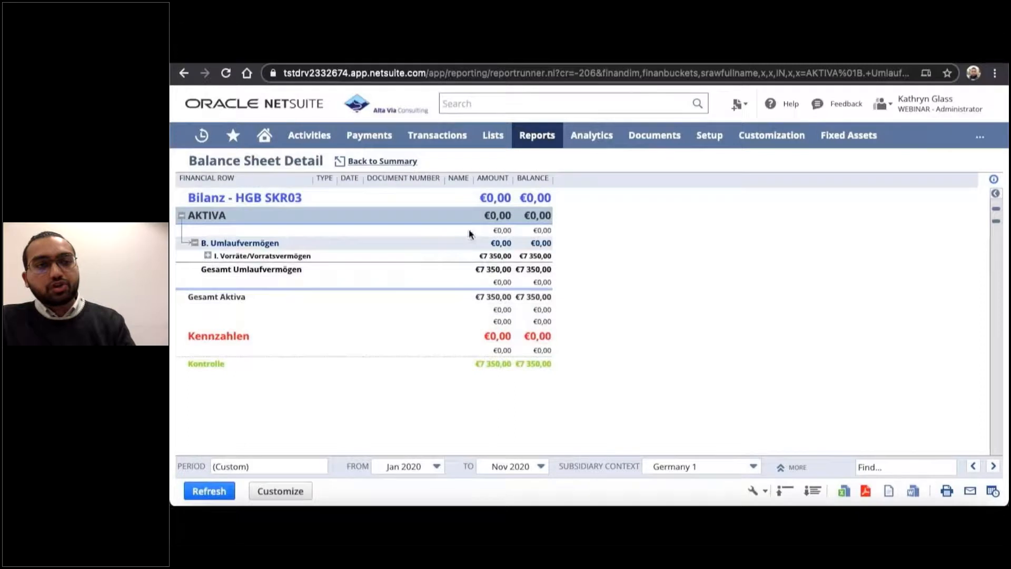
Expand the balance sheet detail down to the transactions behind 3980 - Warenbestand, review them, and return to the summary.
left_click(207, 255)
left_click(220, 267)
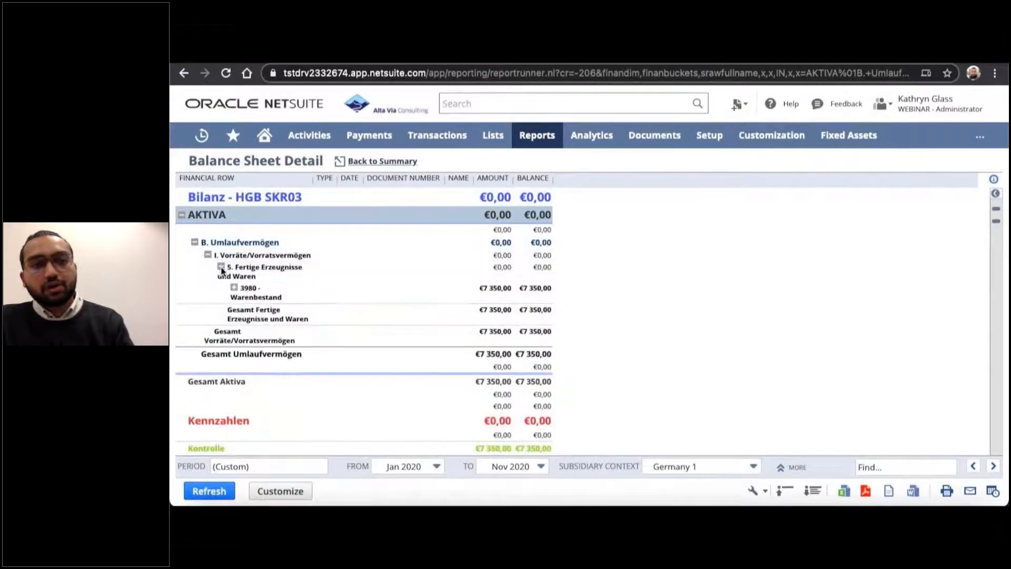
left_click(234, 289)
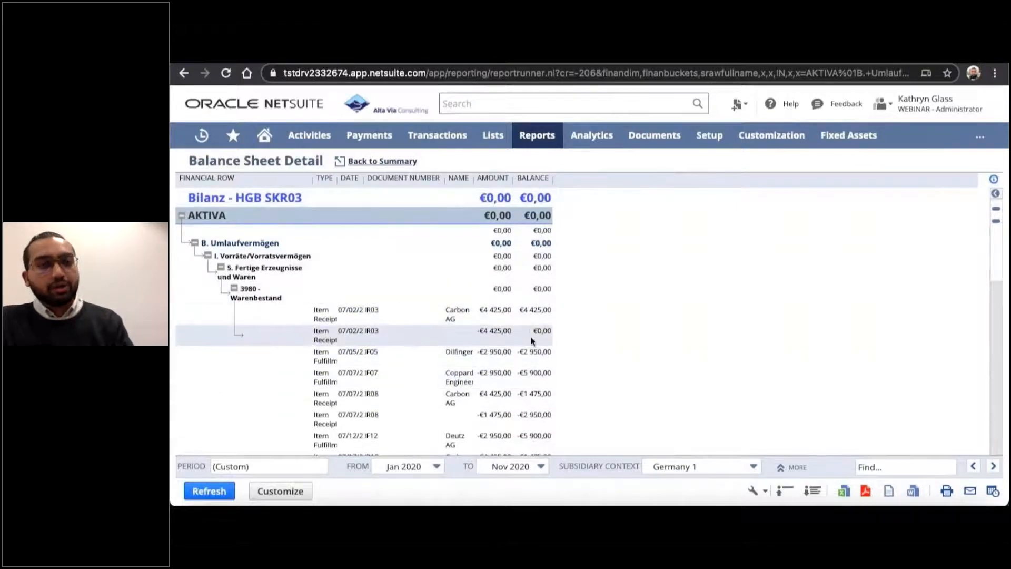
scroll(528, 398, "down", 2)
scroll(528, 398, "up", 2)
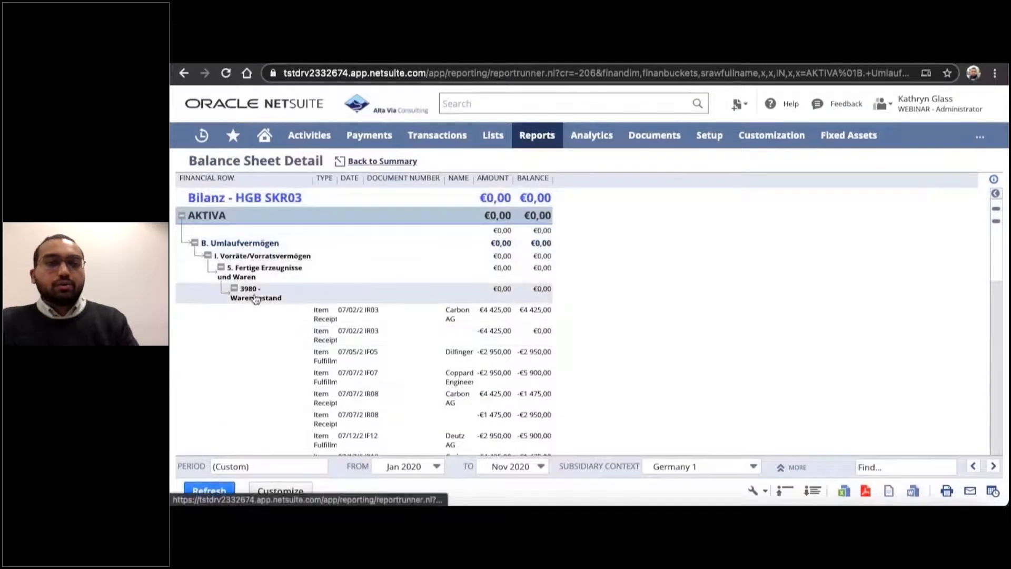
left_click(234, 289)
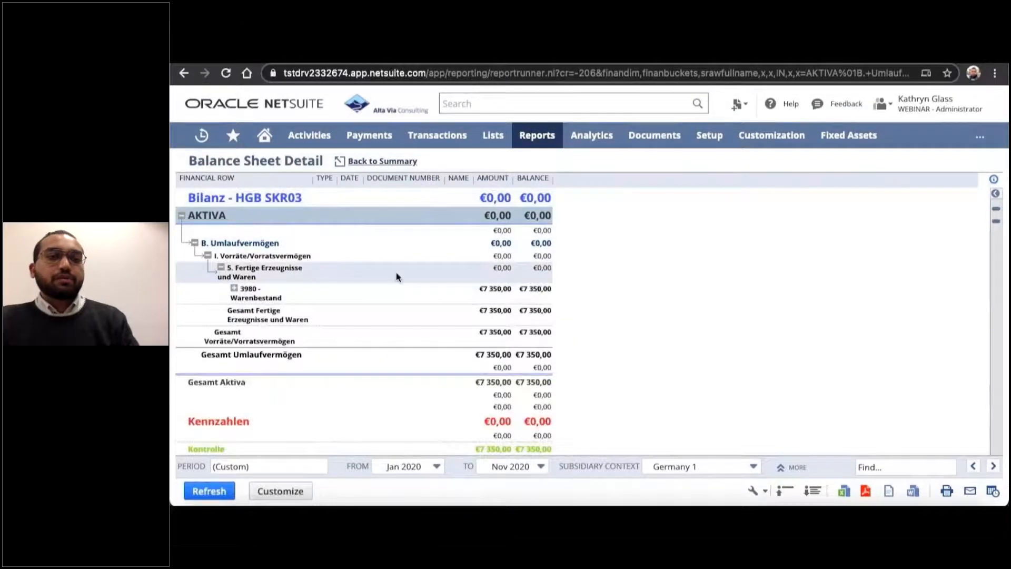
left_click(401, 164)
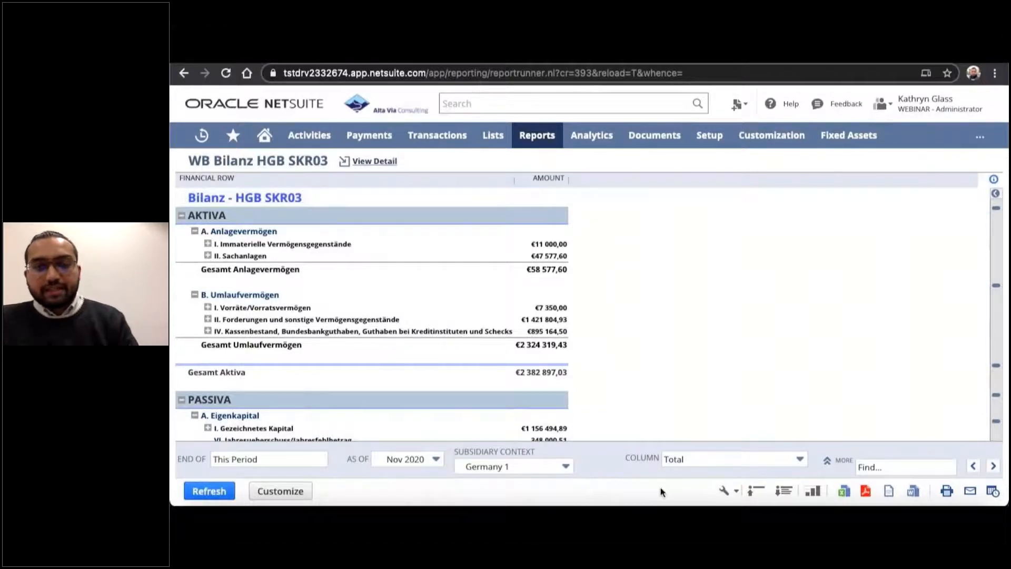
Open the balance sheet for customization and inspect its layout and the settings of the C. Rechnungsabgrenzungposten section.
left_click(281, 490)
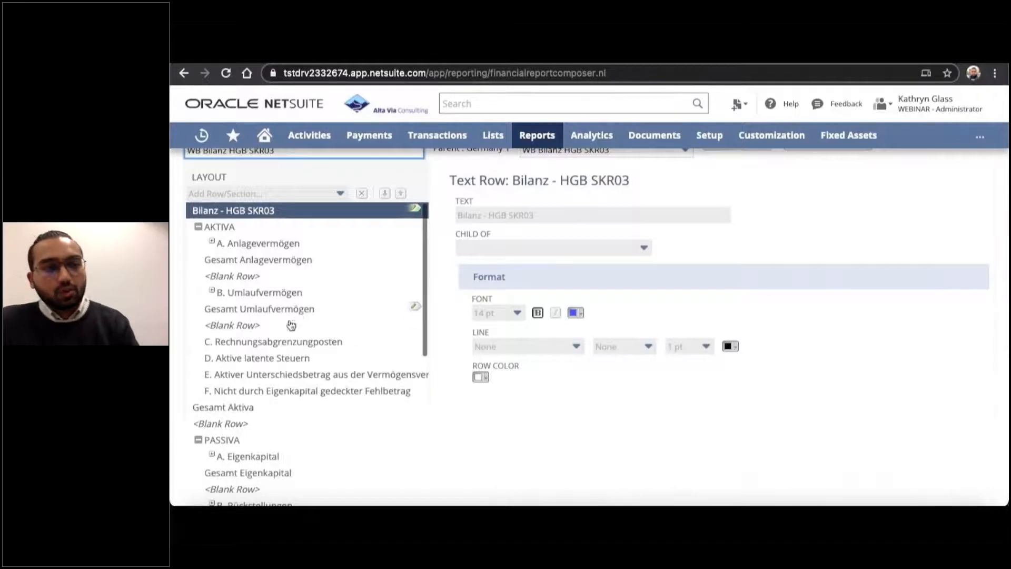
left_click(284, 343)
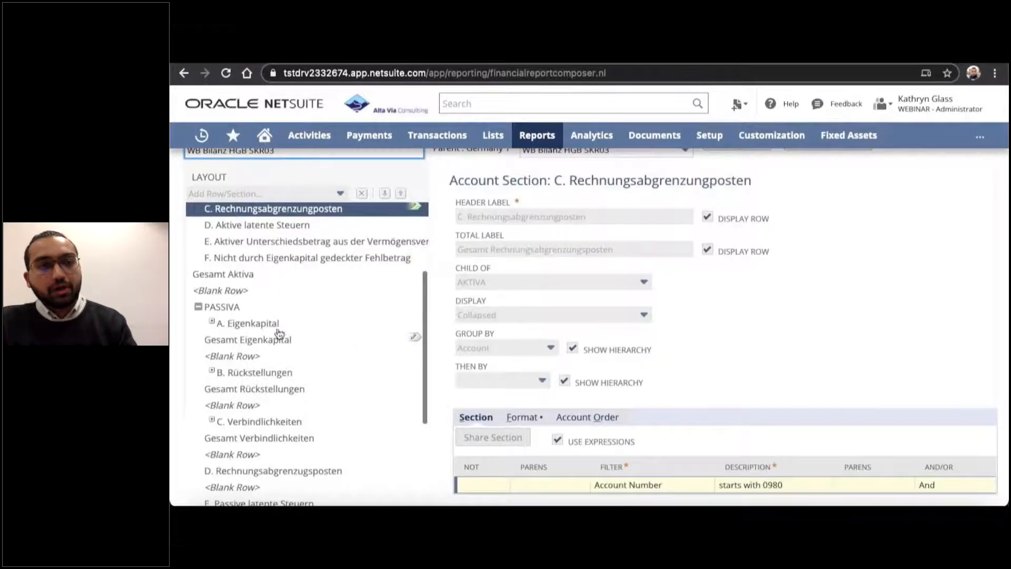
scroll(290, 276, "up", 4)
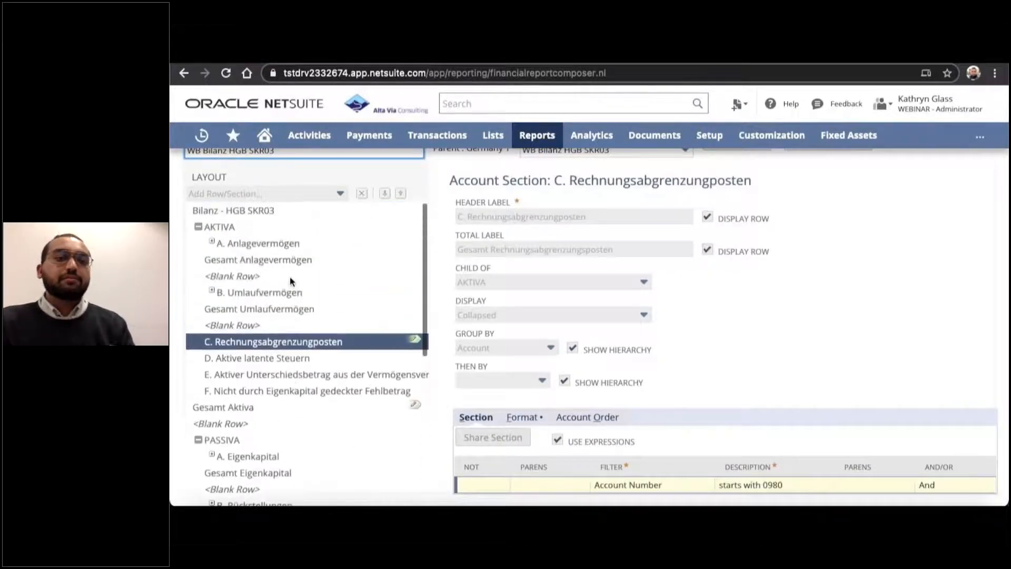
scroll(290, 276, "up", 2)
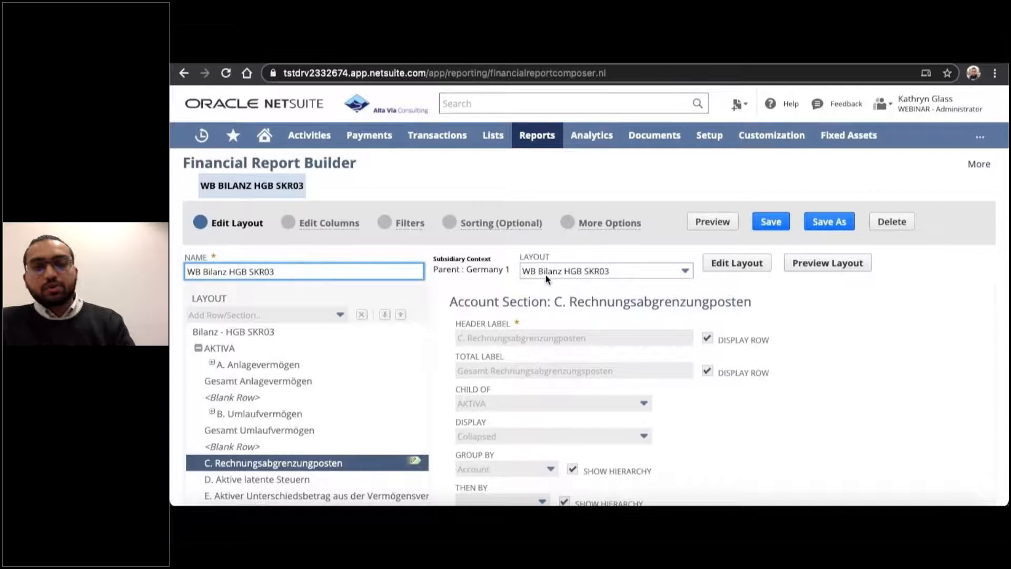
left_click_drag(359, 161, 191, 169)
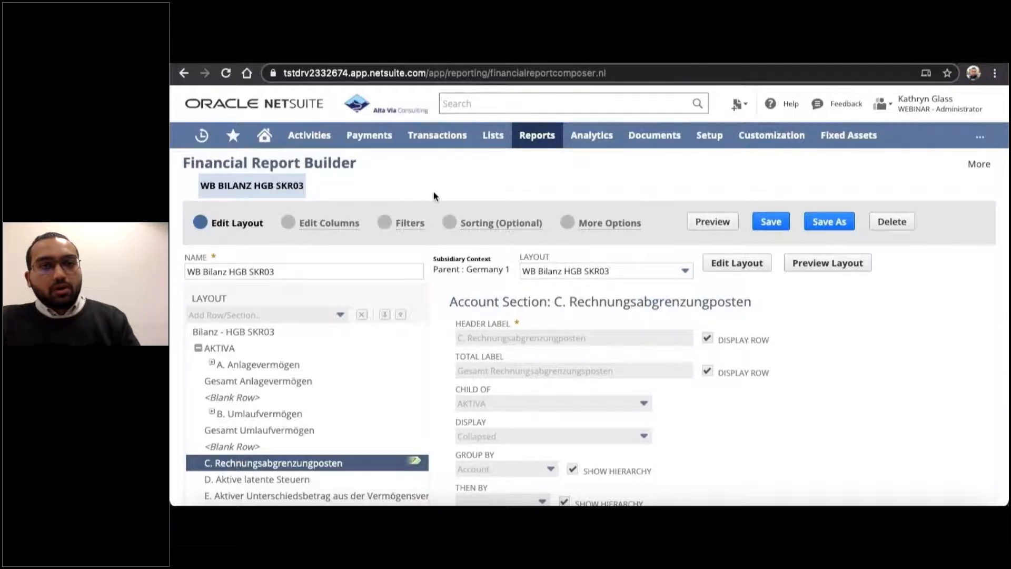
Leave the report builder and open the Tax Reports (International) page from the VAT/GST reports.
left_click(264, 135)
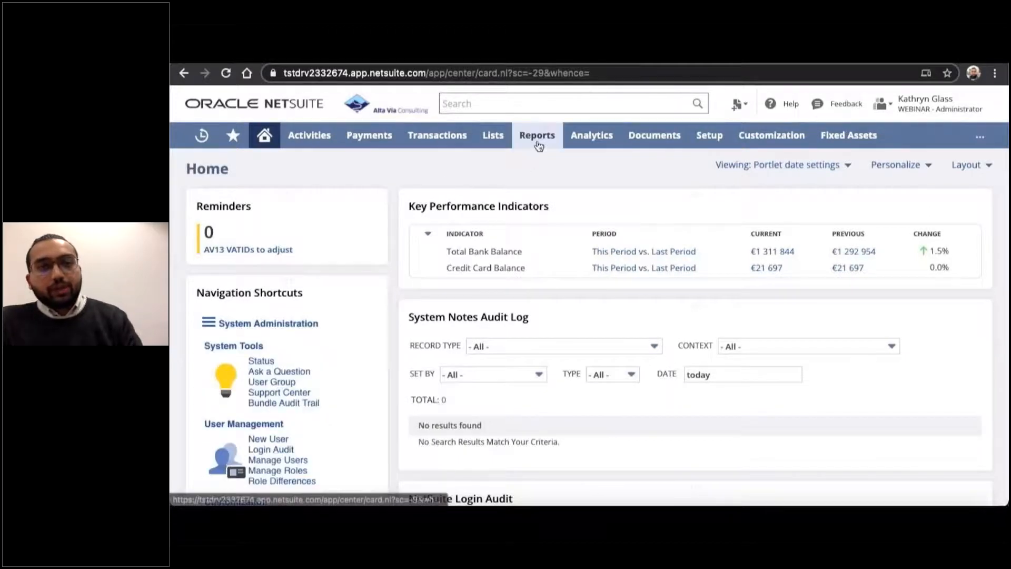
mouse_move(537, 142)
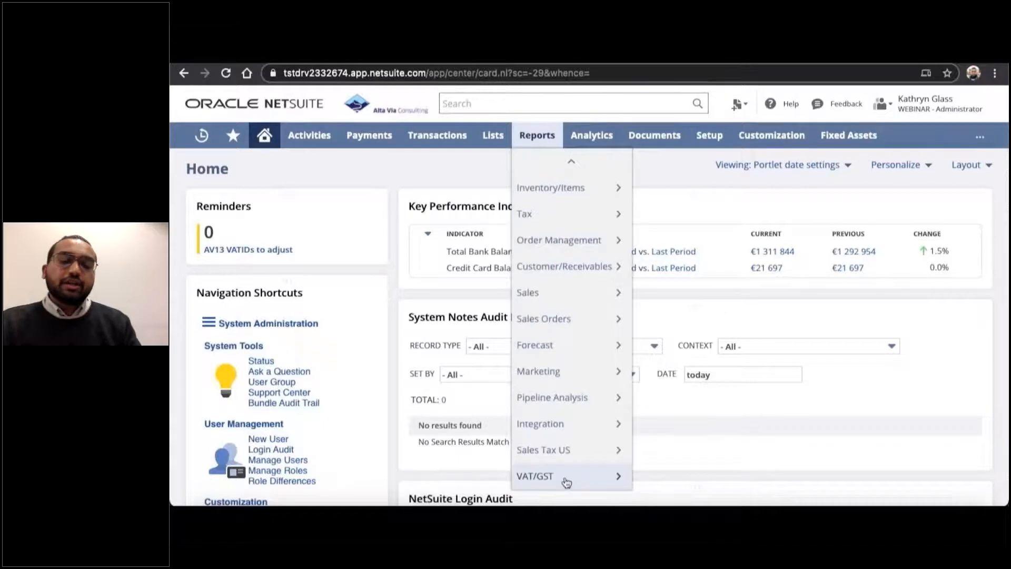
mouse_move(563, 477)
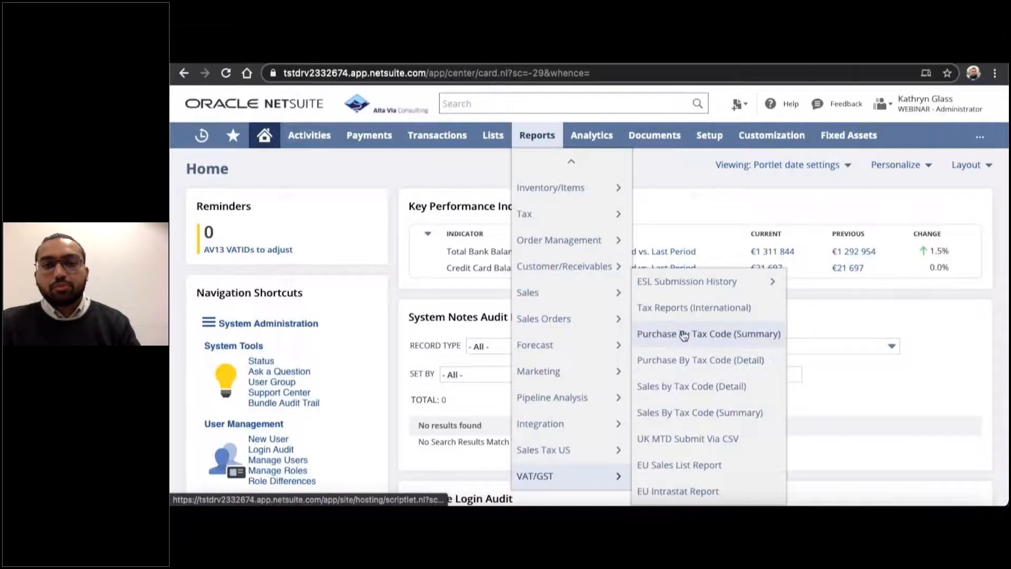
left_click(681, 308)
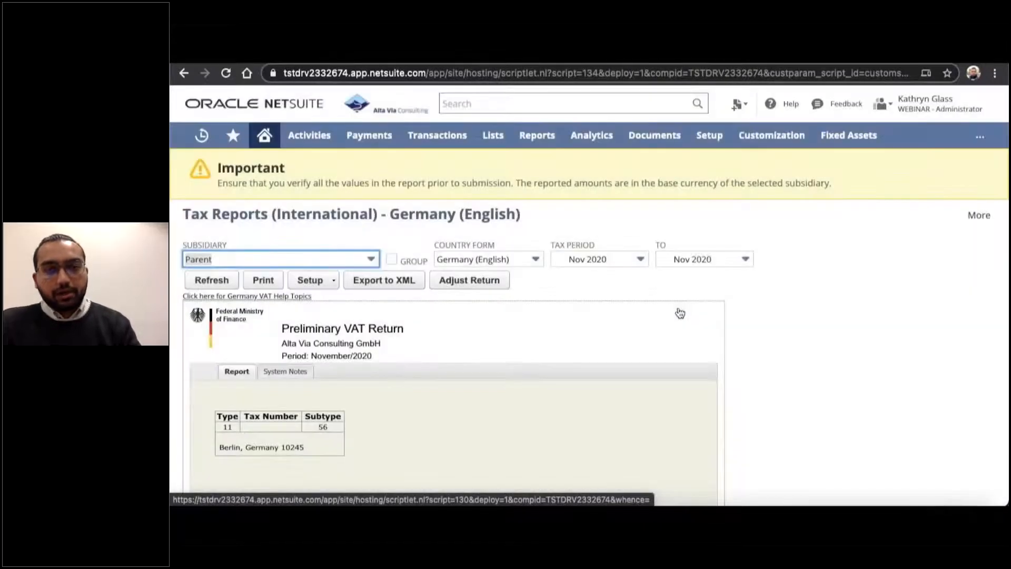
Set the tax report's subsidiary to Germany 1 and its country form to Germany (Deutsch).
left_click(372, 259)
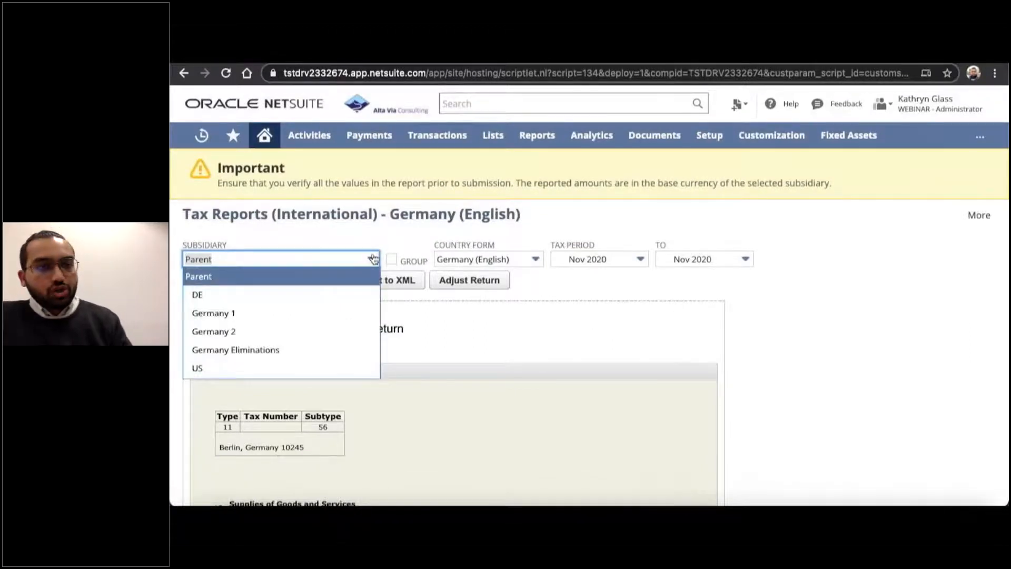
left_click(325, 313)
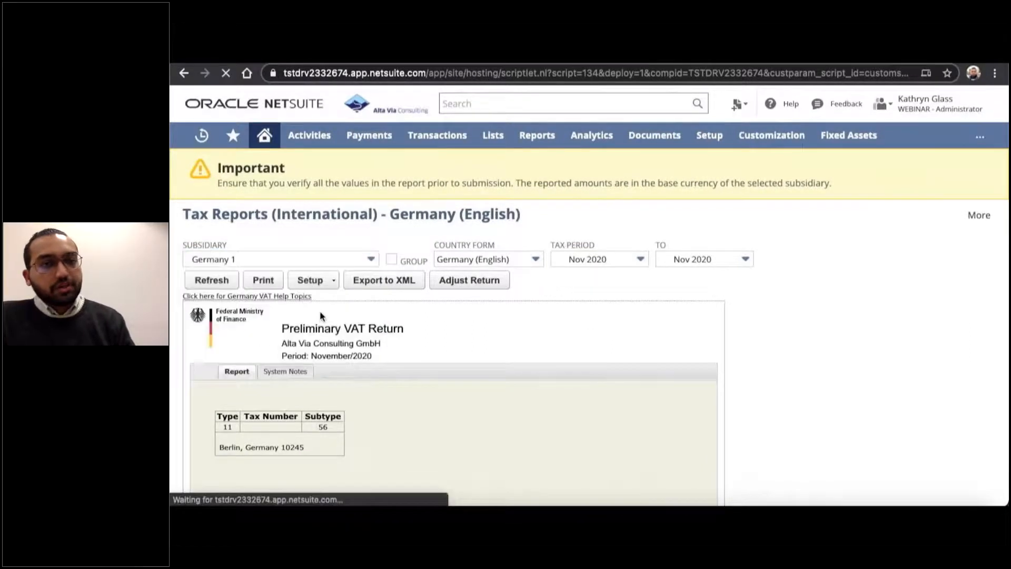
left_click(514, 259)
left_click(514, 294)
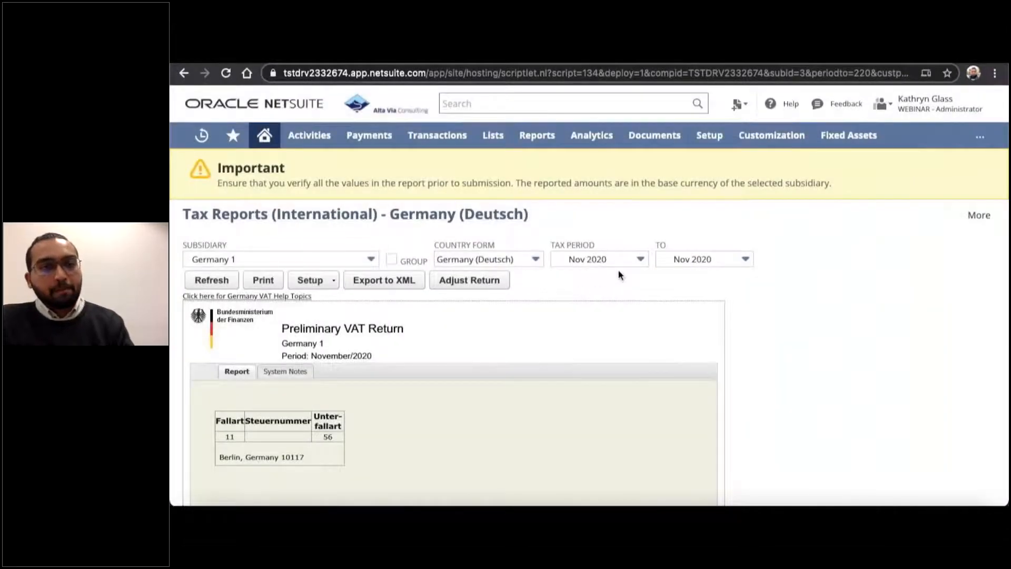
Examine the sales lines of the preliminary VAT return, drill into the box 81 net amount, and close the detailed report.
scroll(572, 346, "down", 3)
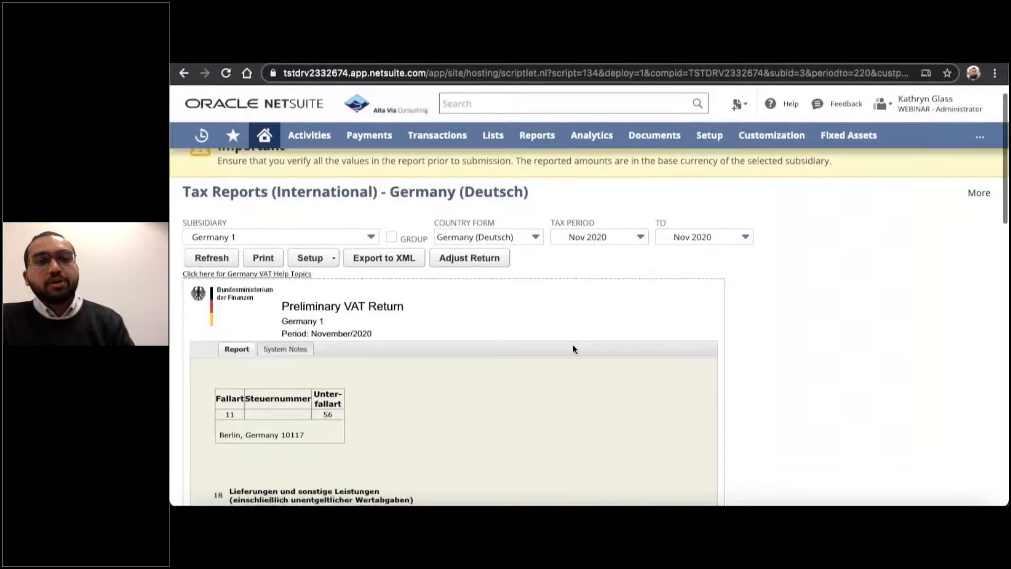
scroll(573, 348, "down", 3)
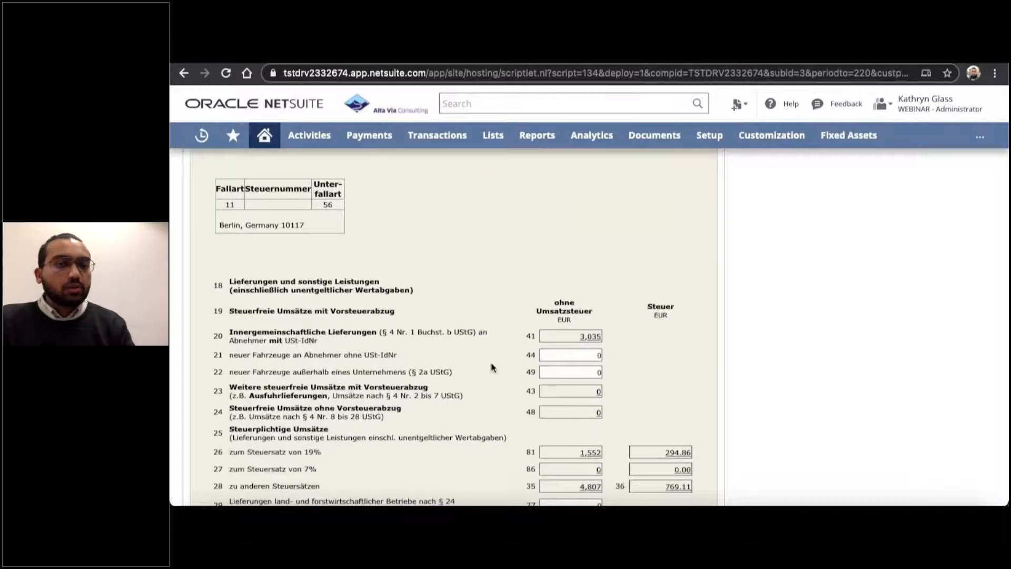
scroll(491, 364, "down", 5)
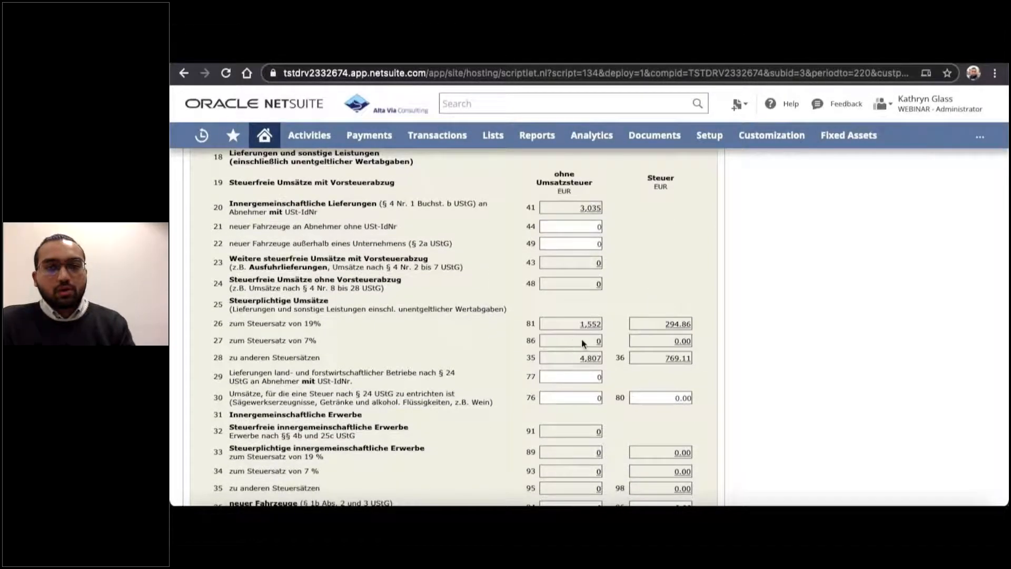
scroll(574, 340, "down", 3)
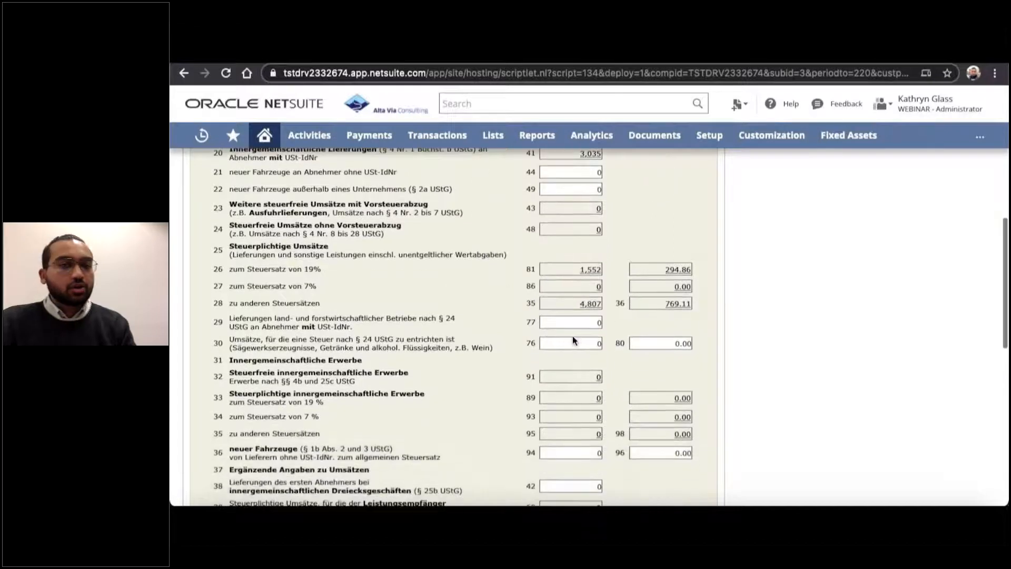
scroll(572, 340, "up", 2)
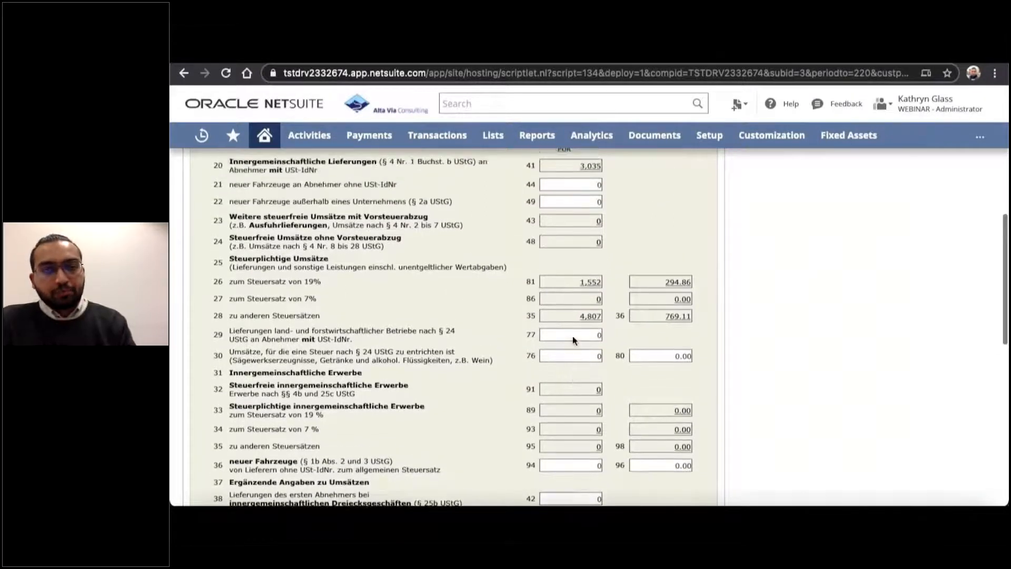
left_click(590, 287)
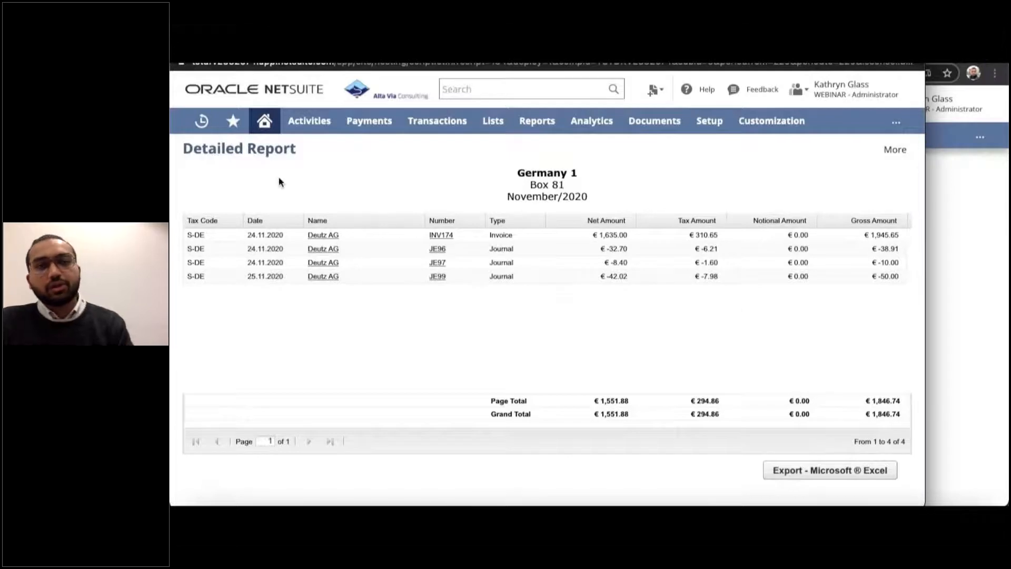
left_click(179, 50)
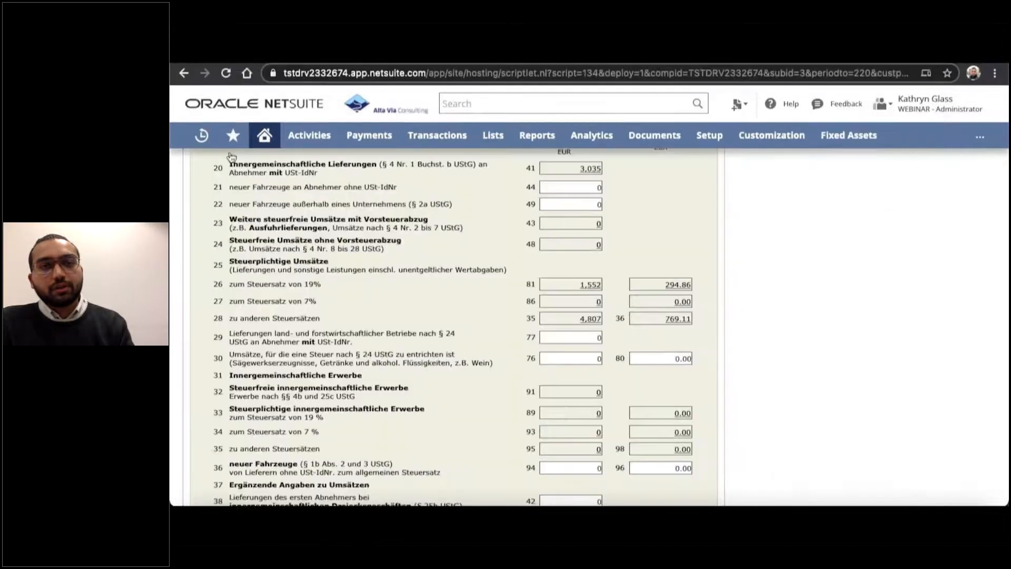
Set the tax period from FY 2020 to FY 2021 and refresh the tax report.
scroll(462, 264, "up", 6)
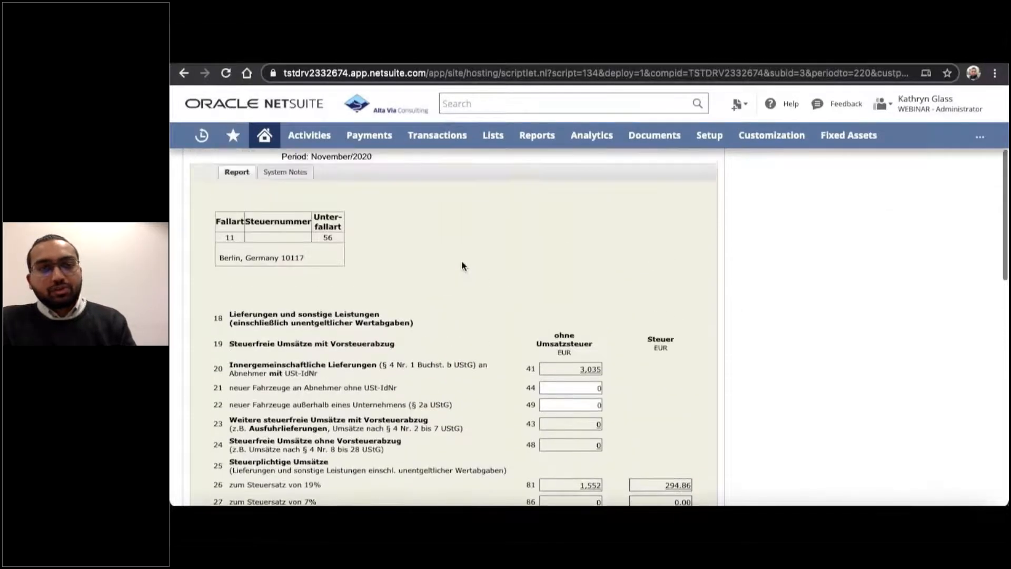
scroll(462, 265, "up", 3)
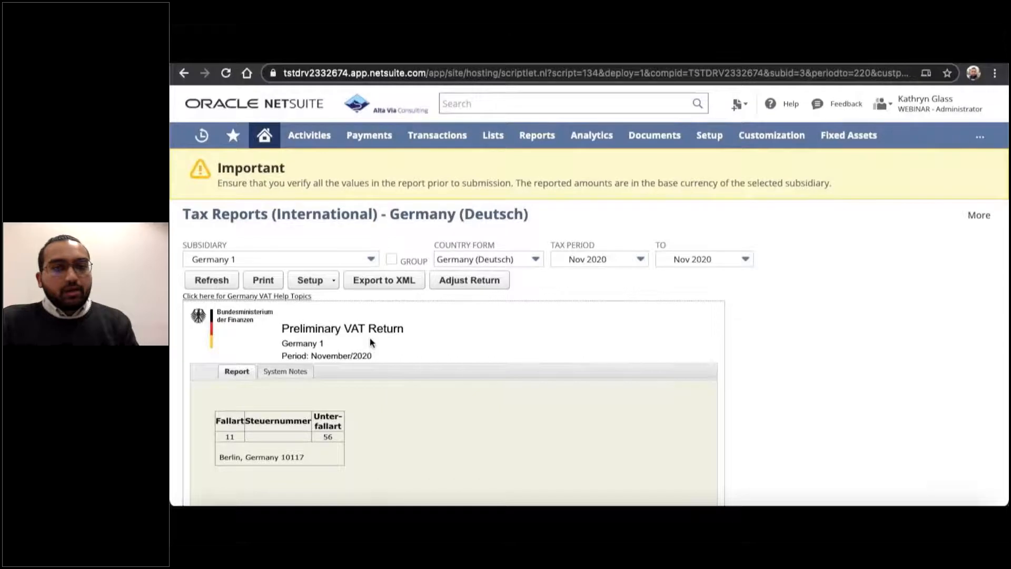
left_click(617, 260)
scroll(582, 333, "up", 2)
scroll(582, 334, "up", 5)
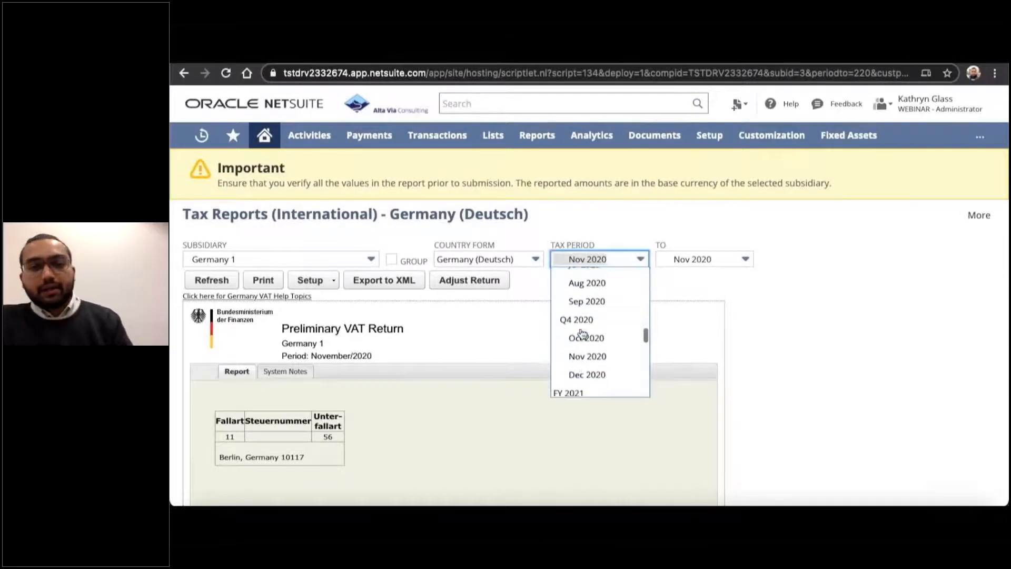
scroll(582, 333, "up", 3)
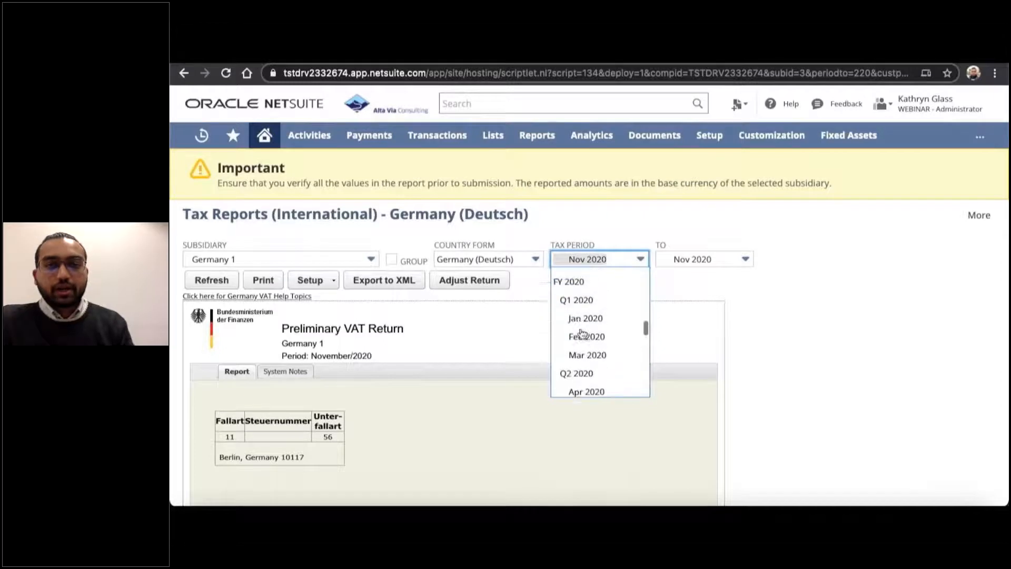
left_click(578, 315)
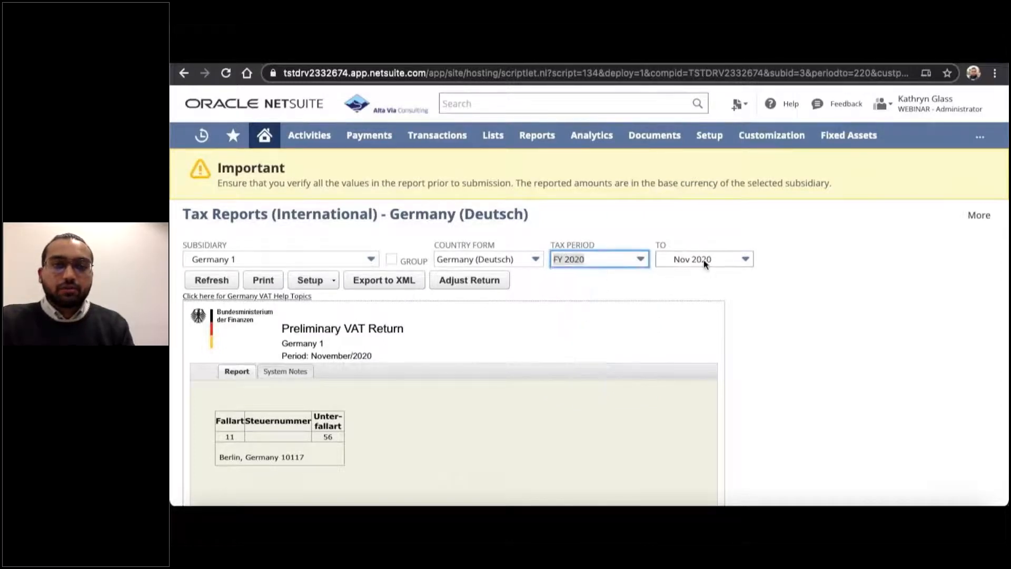
left_click(703, 260)
left_click(686, 316)
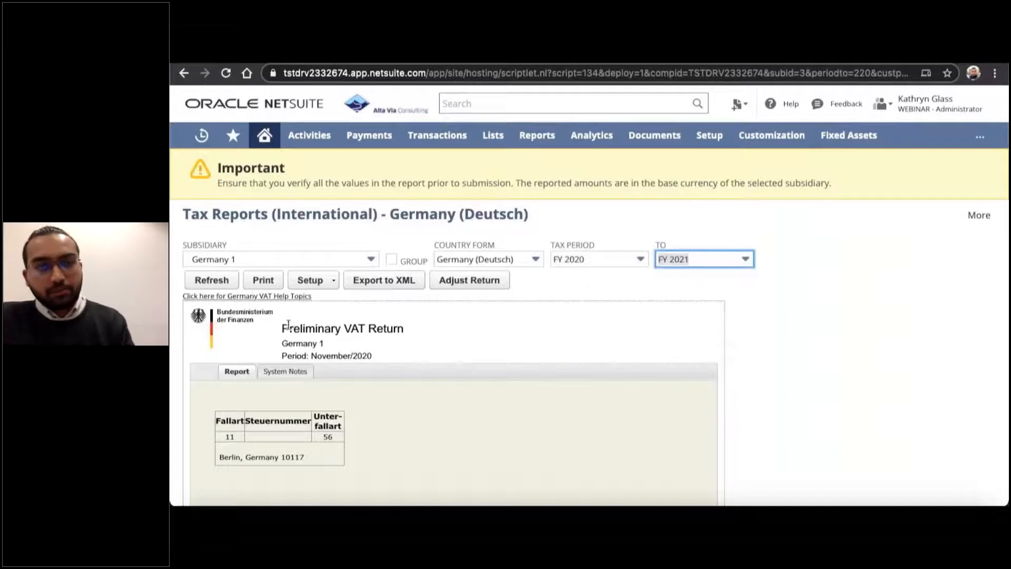
left_click(209, 285)
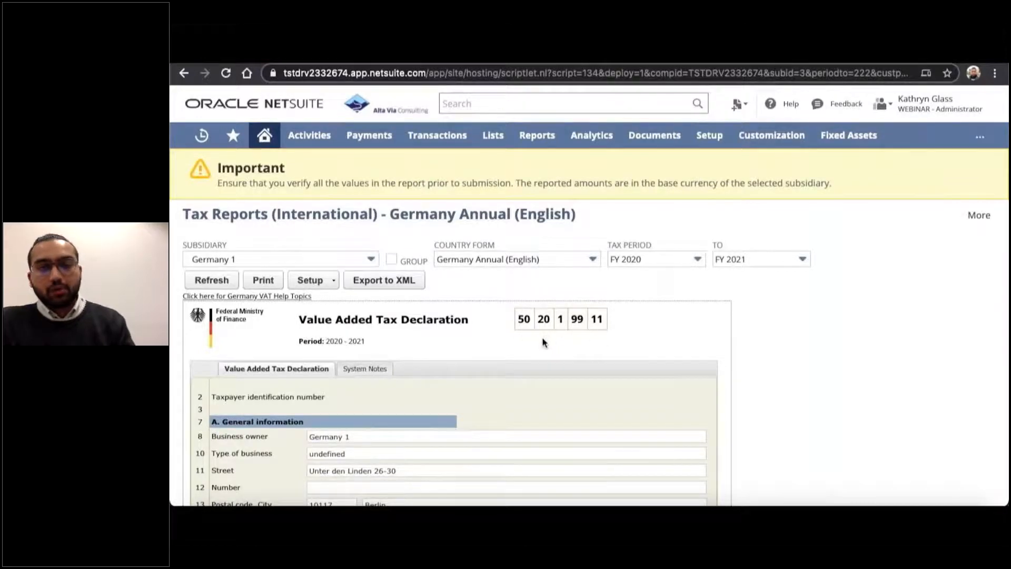
Examine the annual Value Added Tax Declaration, covering general information, small business taxation and taxable supplies at the standard, reduced and other rates.
scroll(542, 340, "down", 3)
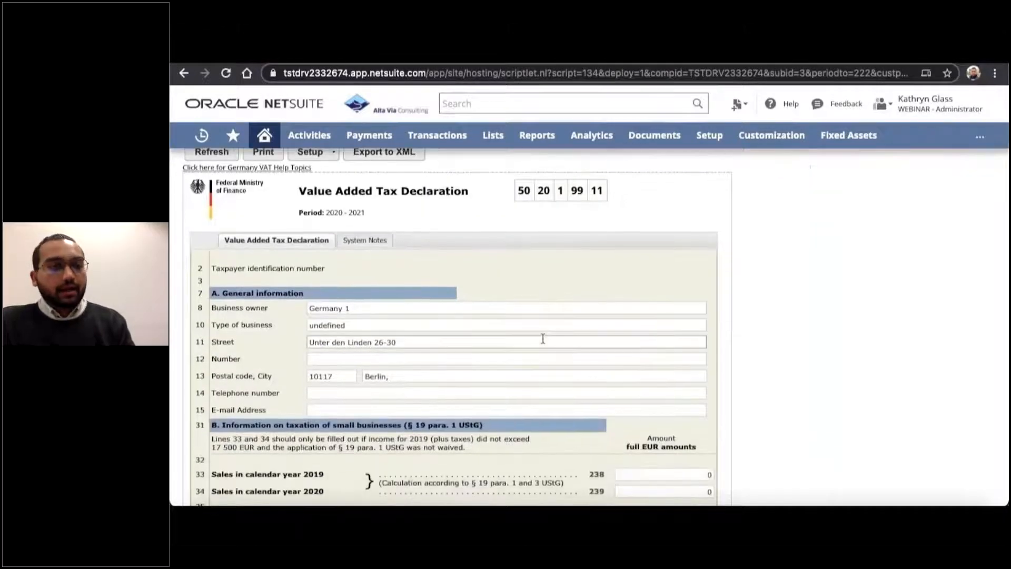
scroll(543, 339, "down", 3)
scroll(543, 341, "down", 2)
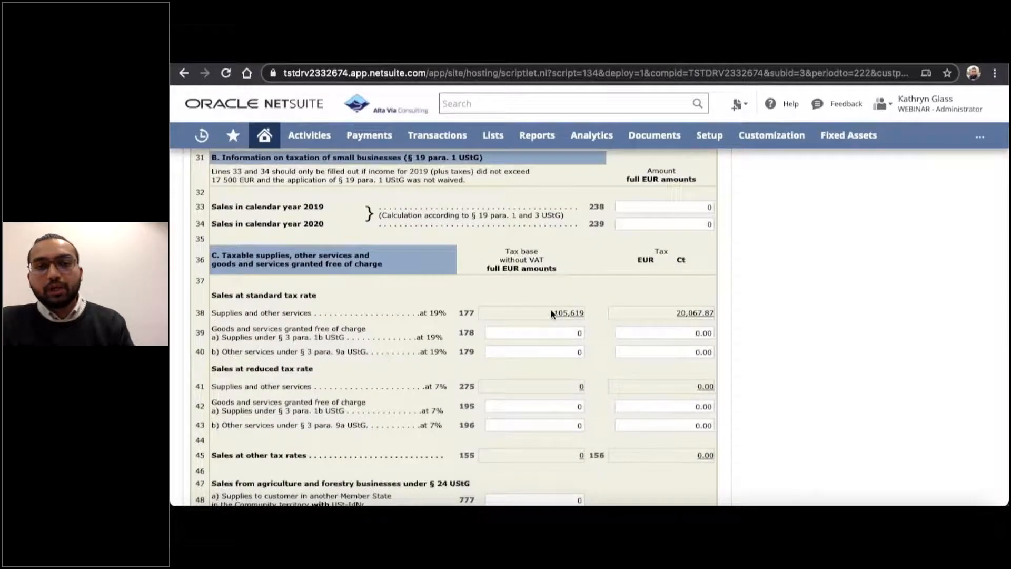
scroll(559, 332, "down", 2)
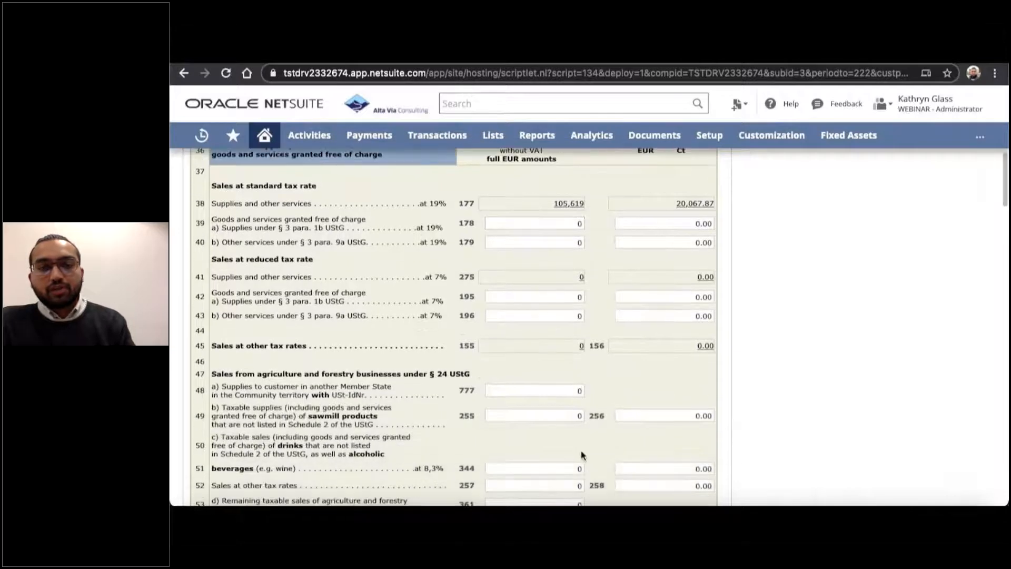
scroll(577, 372, "up", 2)
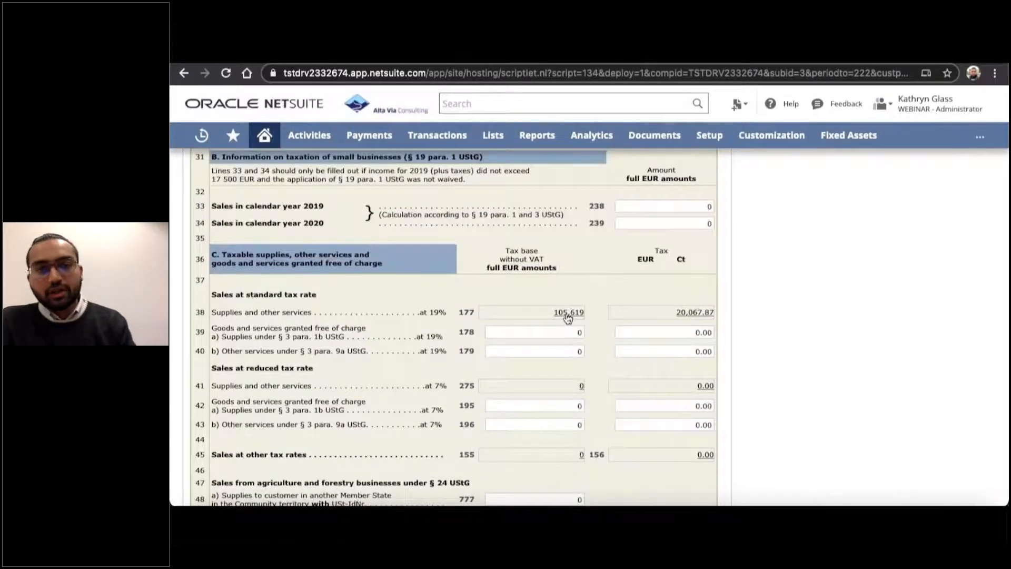
scroll(523, 312, "up", 2)
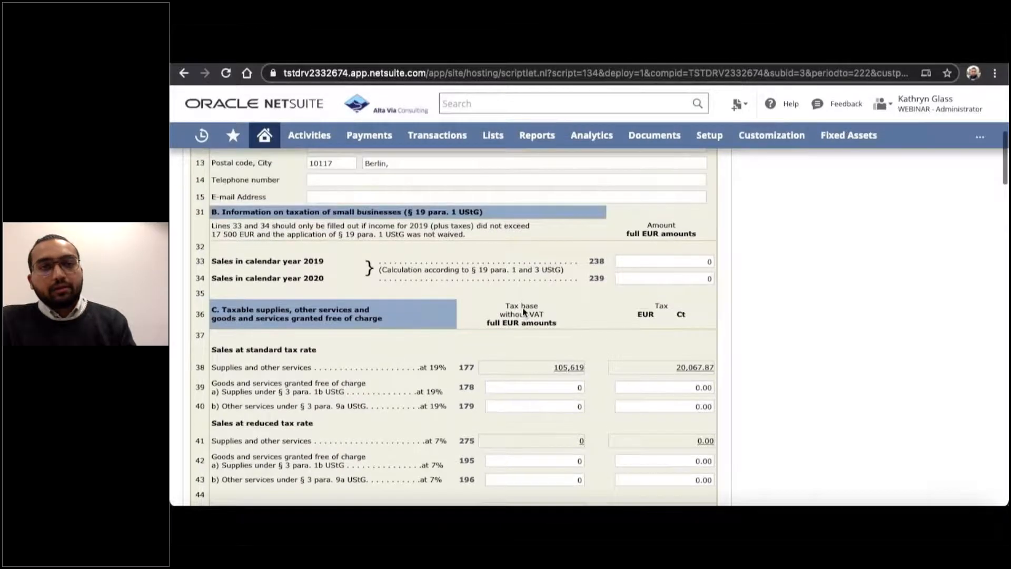
scroll(522, 309, "up", 4)
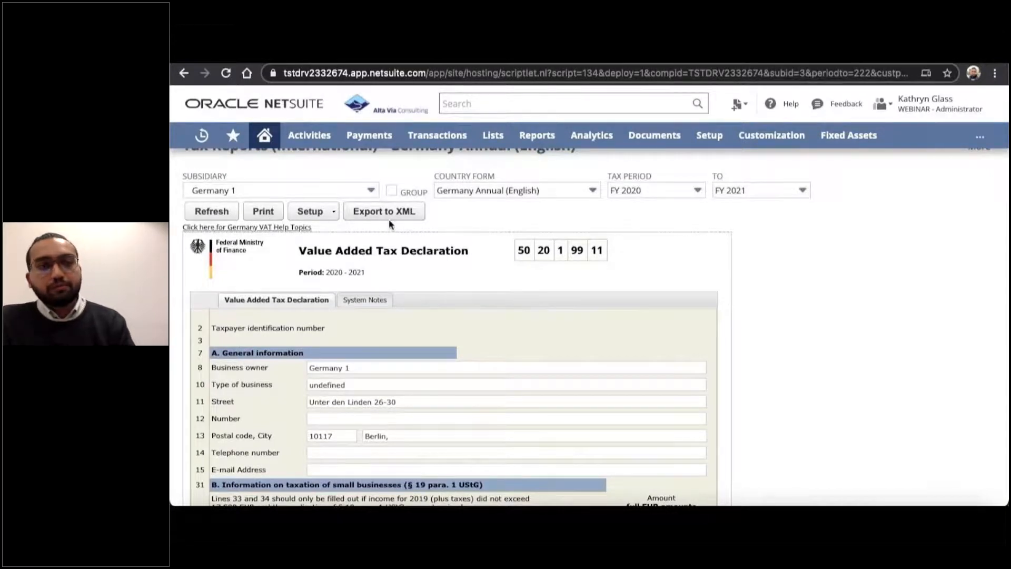
scroll(470, 226, "up", 3)
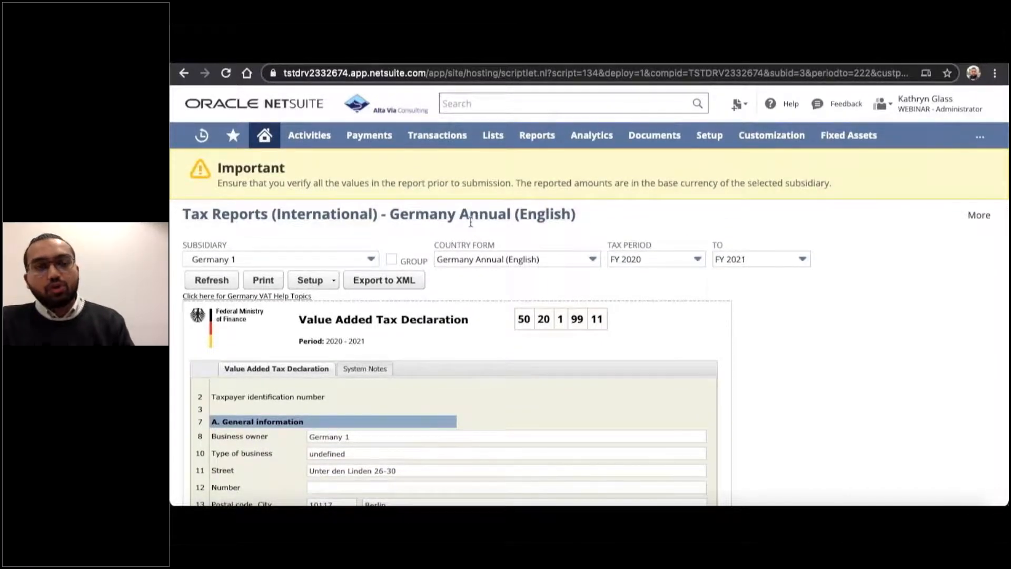
Exit the full-screen playback of VideoGermanBundle.mp4.
left_click(262, 141)
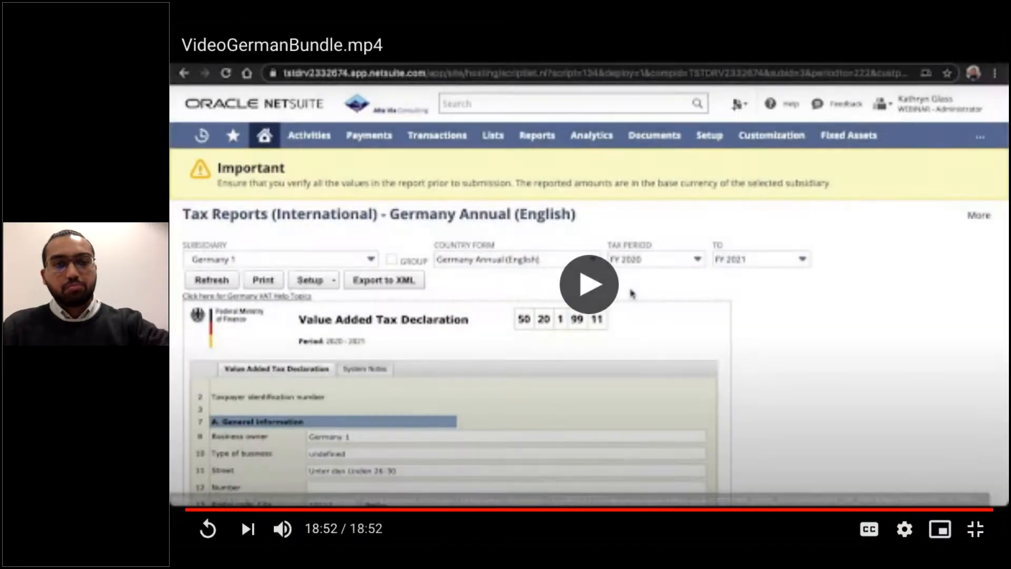
key("Escape")
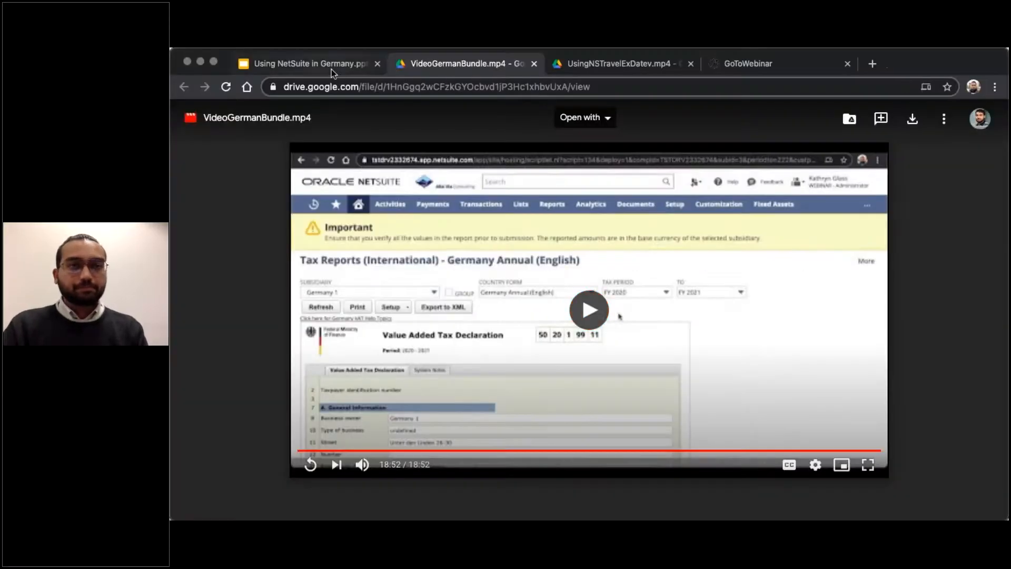
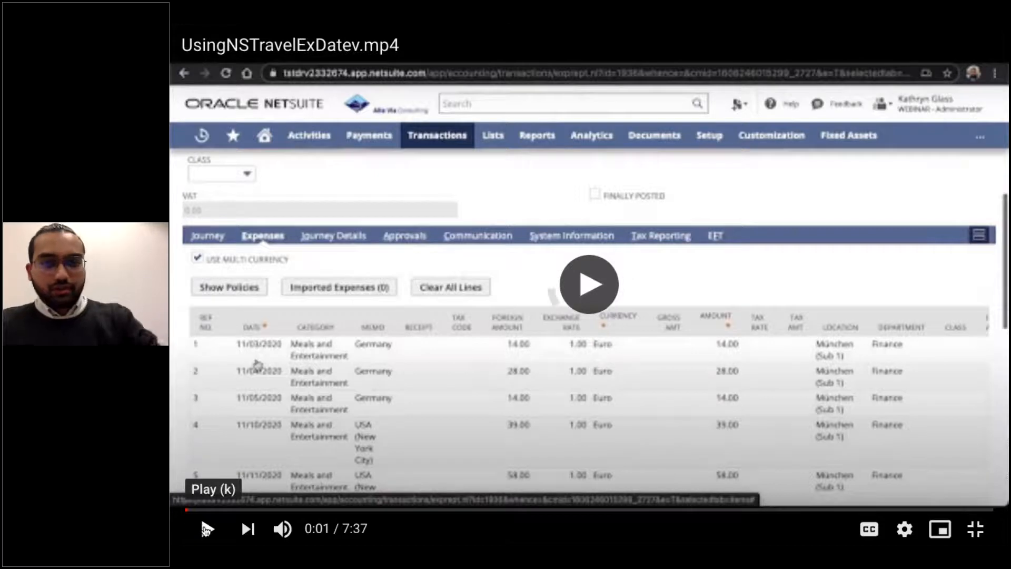
Return to the Using NetSuite in Germany presentation, open the Product Tour link on slide 13, and play UsingNSTravelExDatev.mp4 in full screen.
key("Escape")
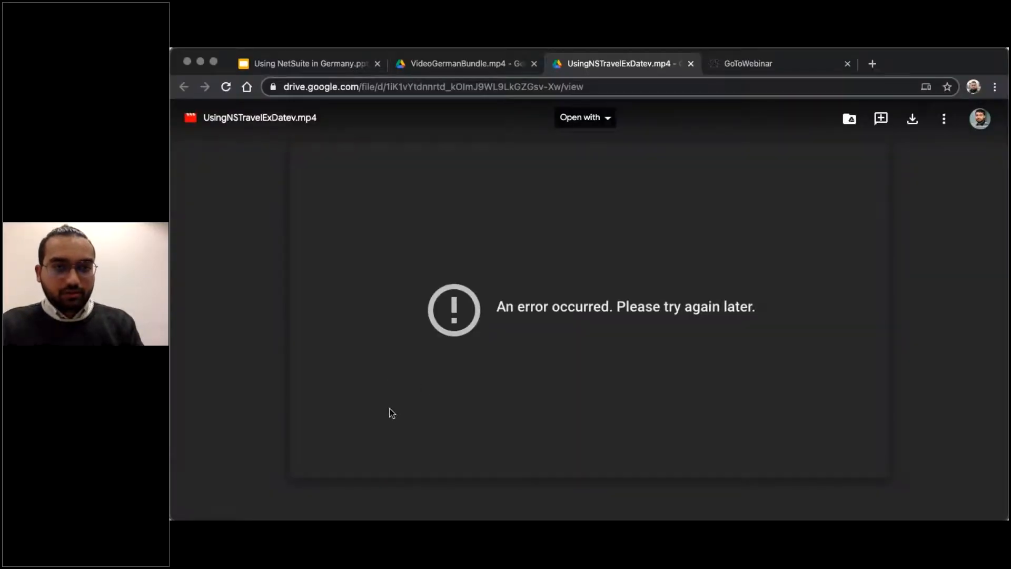
left_click(322, 64)
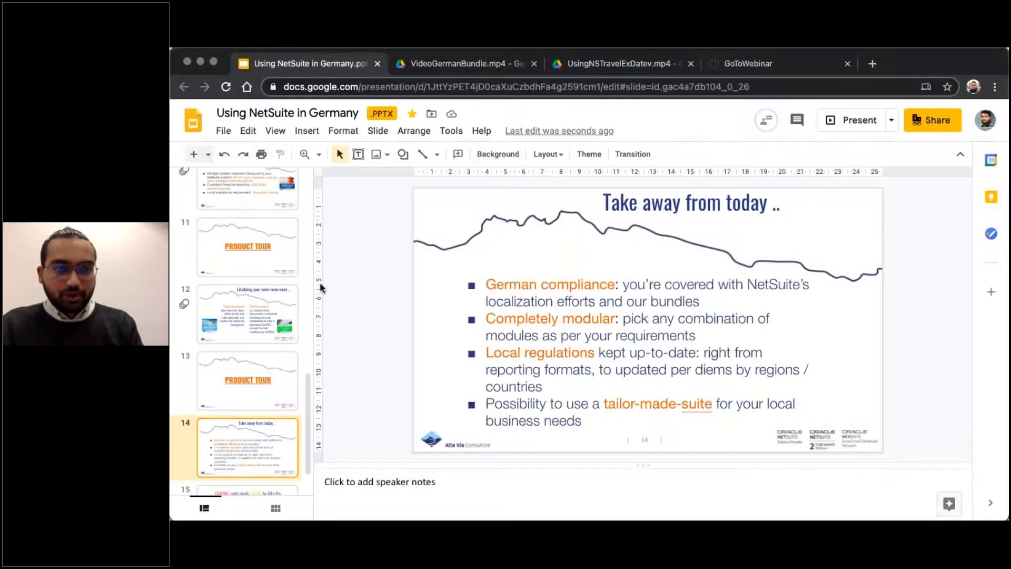
left_click(258, 377)
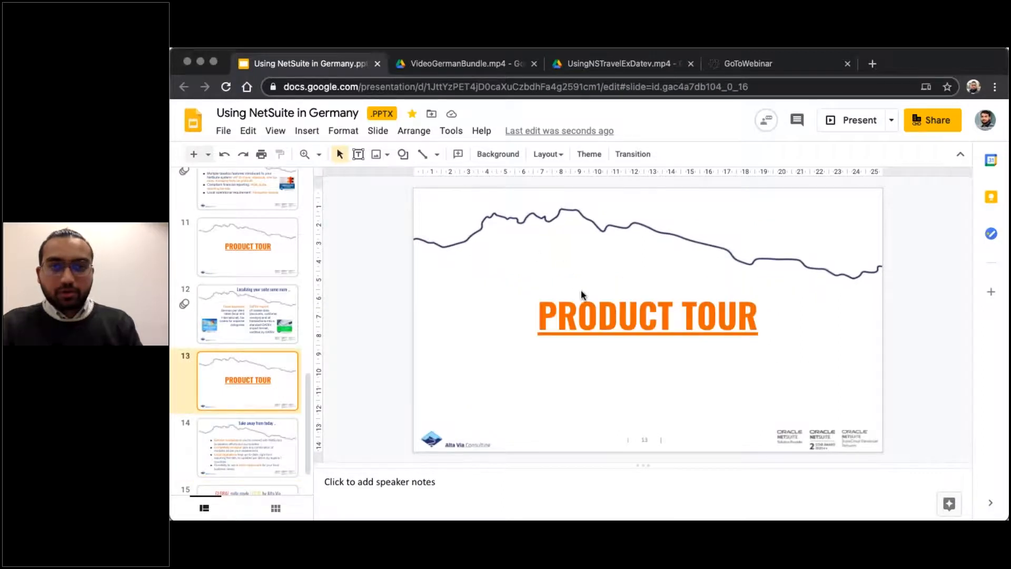
left_click(601, 308)
left_click(627, 352)
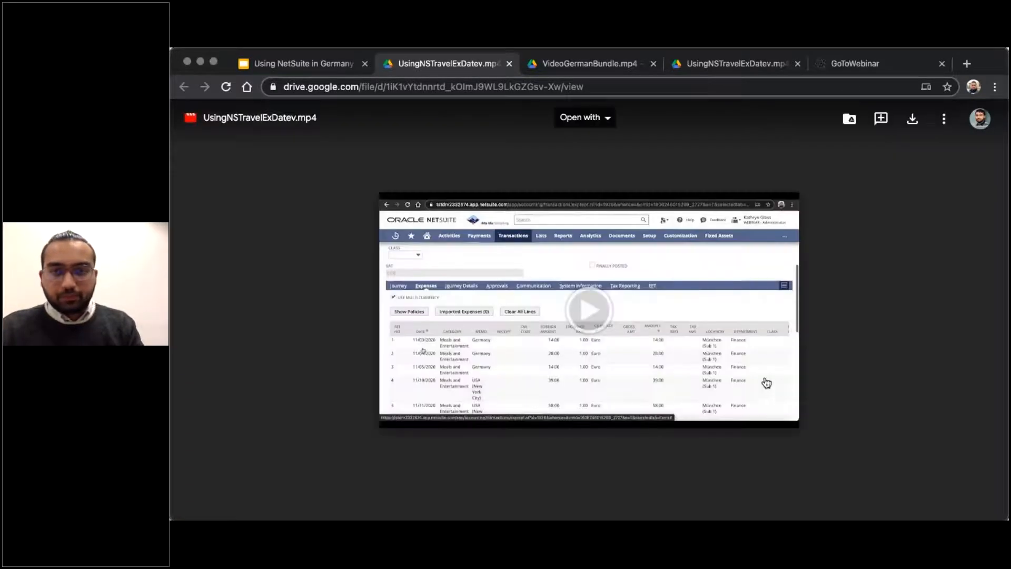
left_click(589, 314)
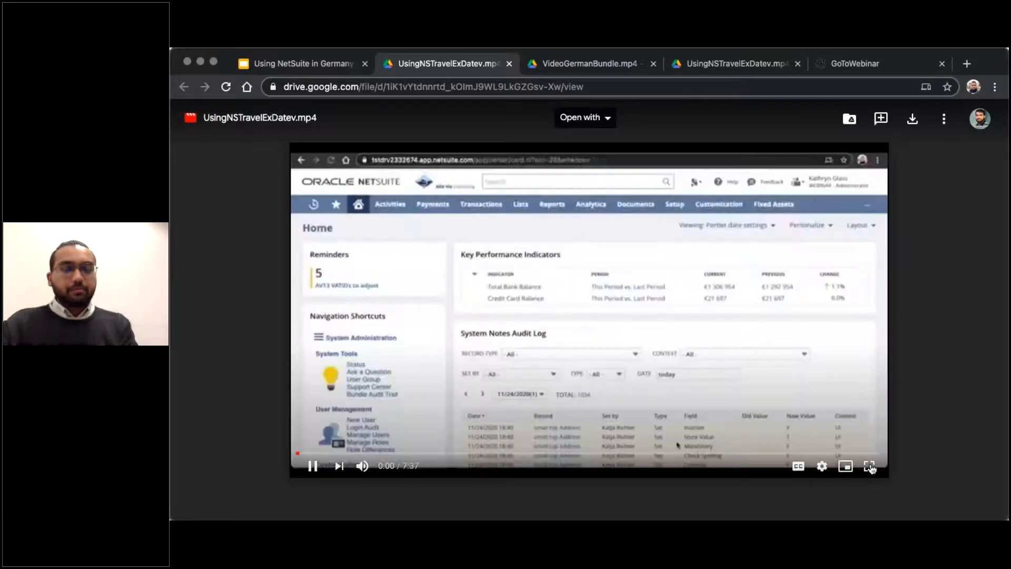
left_click(870, 466)
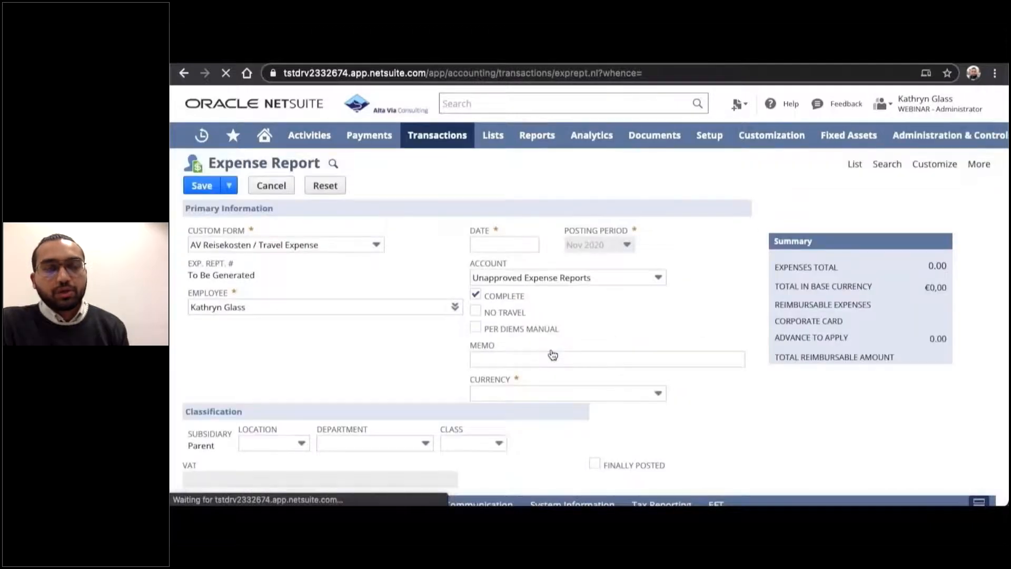
Replace the employee on the new travel expense report with the travelling employee's name.
left_click(389, 304)
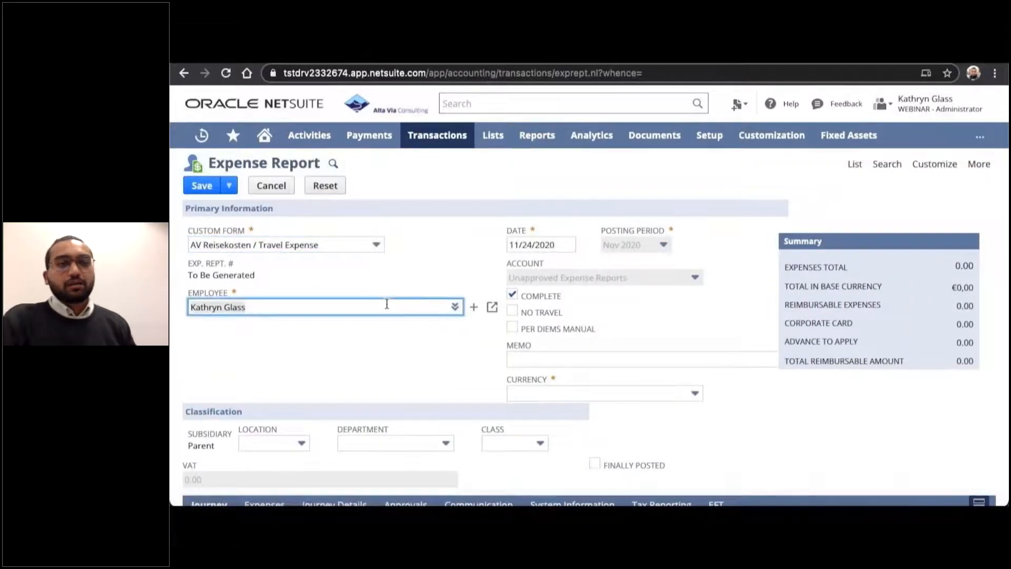
type("denni")
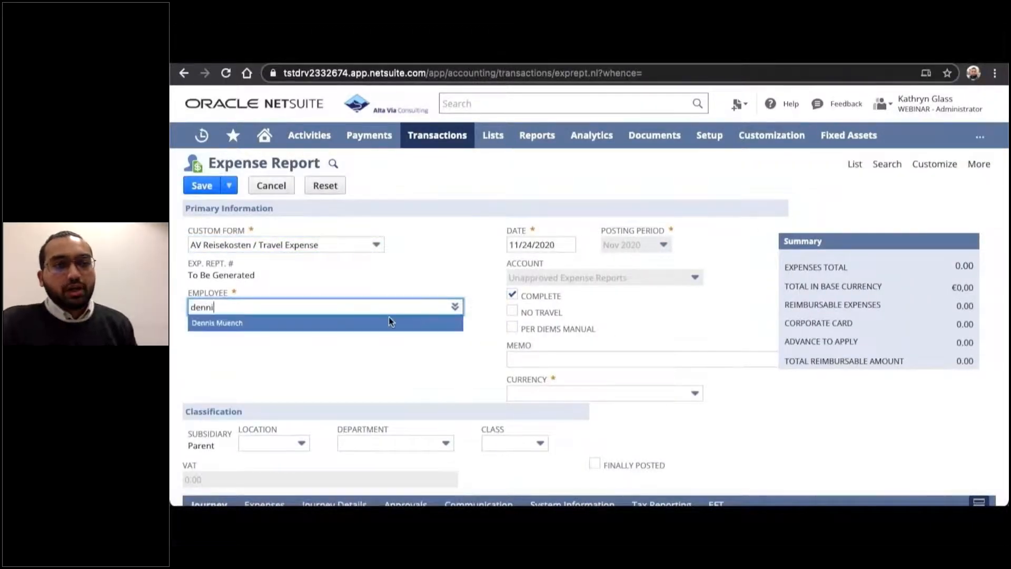
left_click(388, 317)
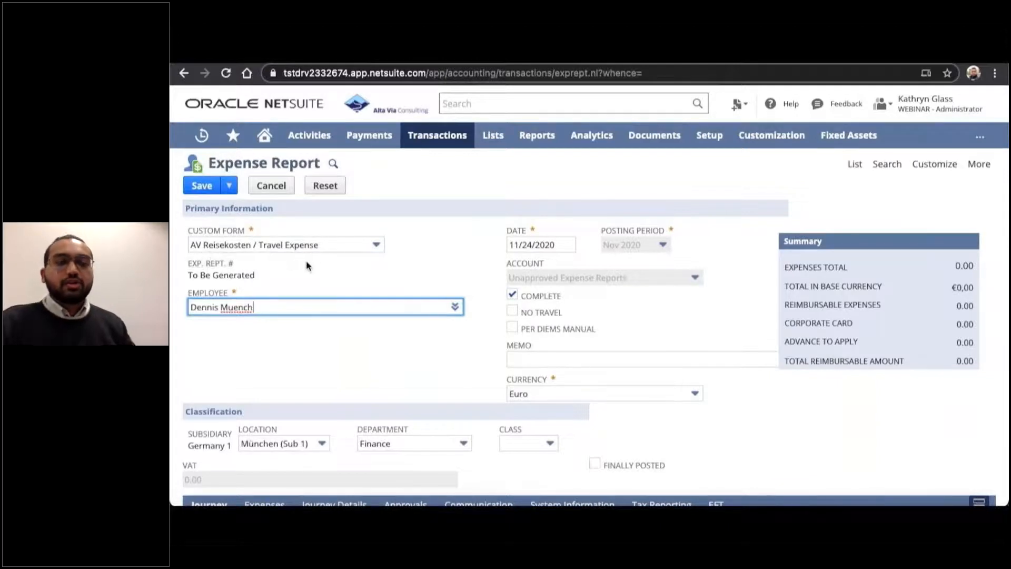
Start a journey line from Berlin to Frankfurt with start date 11/03/2020 and start time 6:00.
scroll(305, 260, "down", 3)
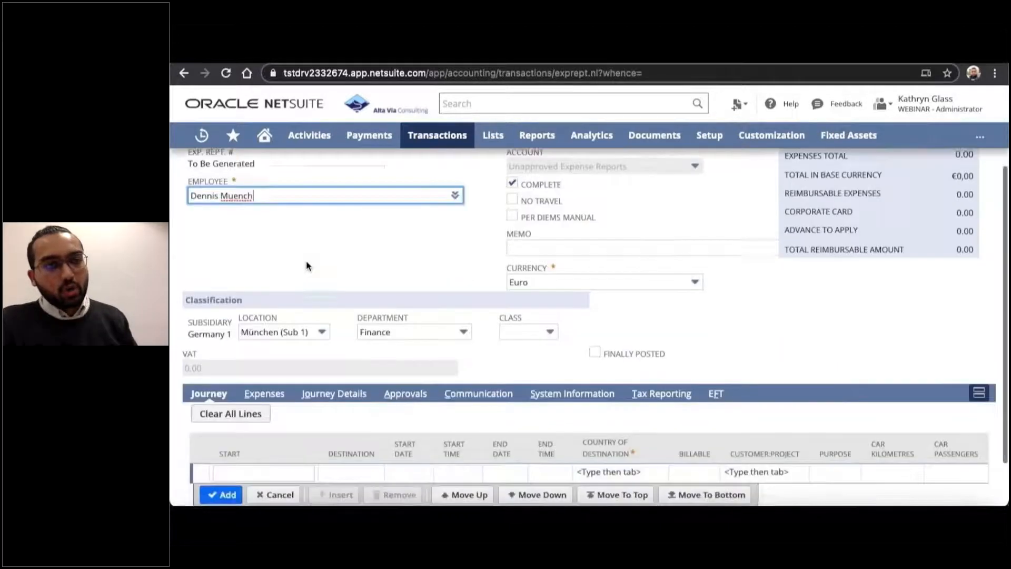
left_click(254, 415)
type("Berlin")
key("Tab")
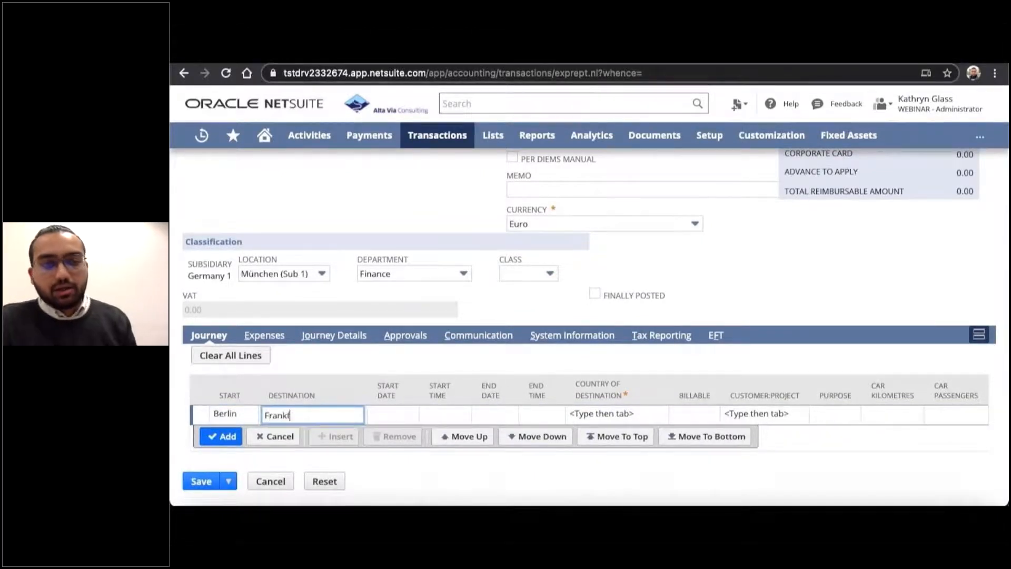
key("Tab")
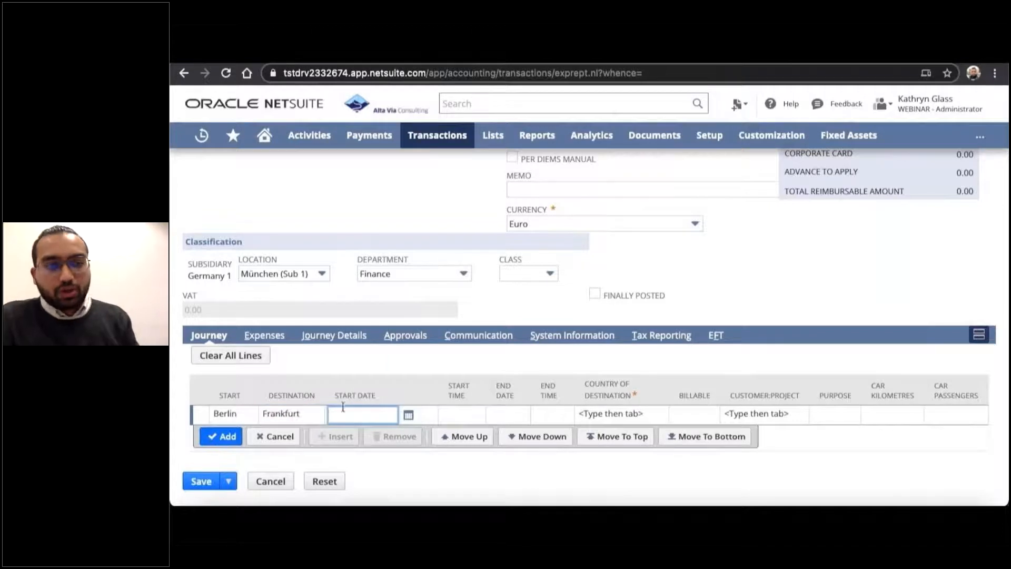
left_click(408, 415)
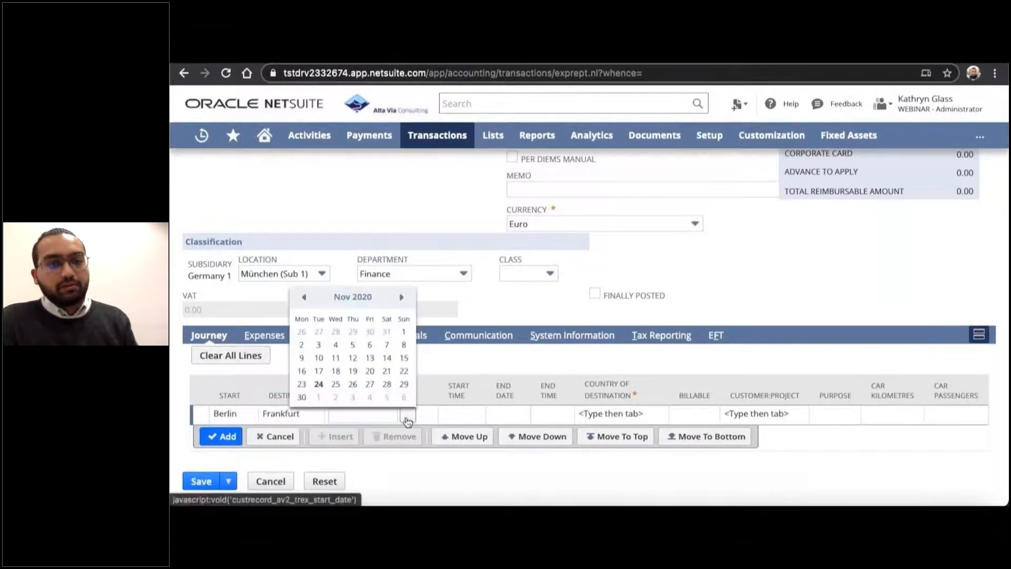
left_click(320, 345)
key("Tab")
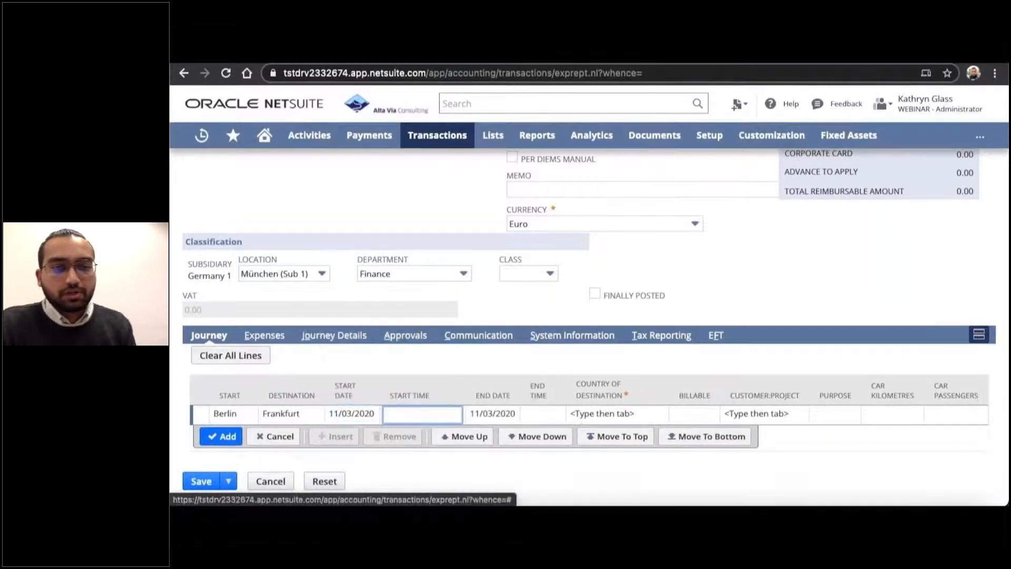
type("0600")
key("Tab")
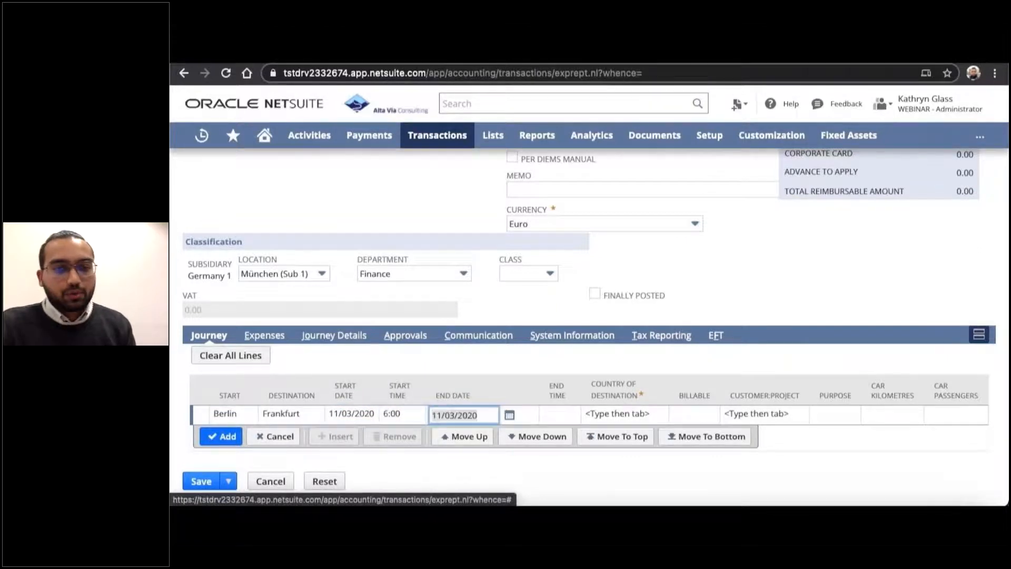
Set the Frankfurt journey's end to 11/05/2020 at 22:00 with Germany as destination country, and add the line.
left_click(509, 414)
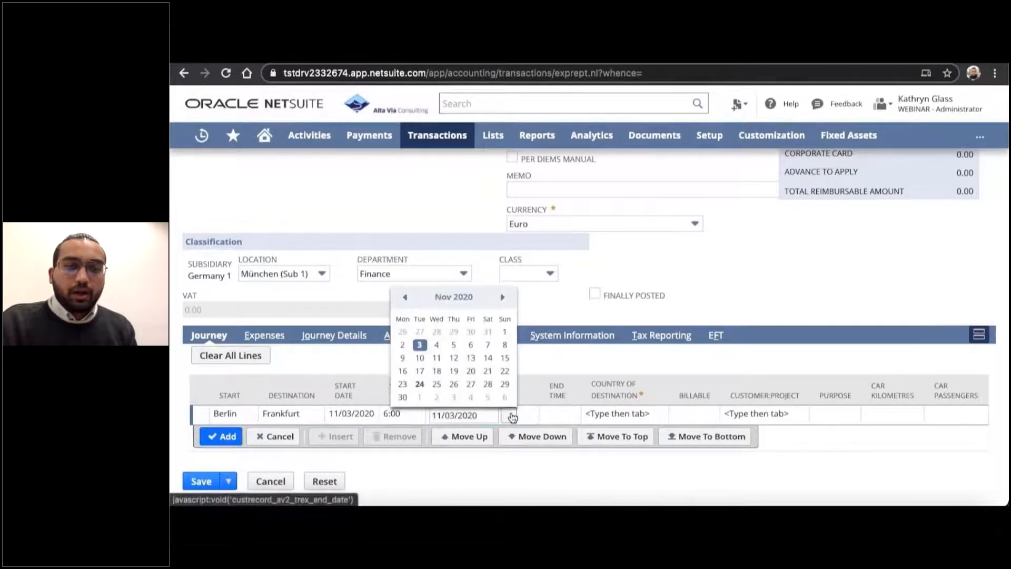
left_click(455, 345)
key("Tab")
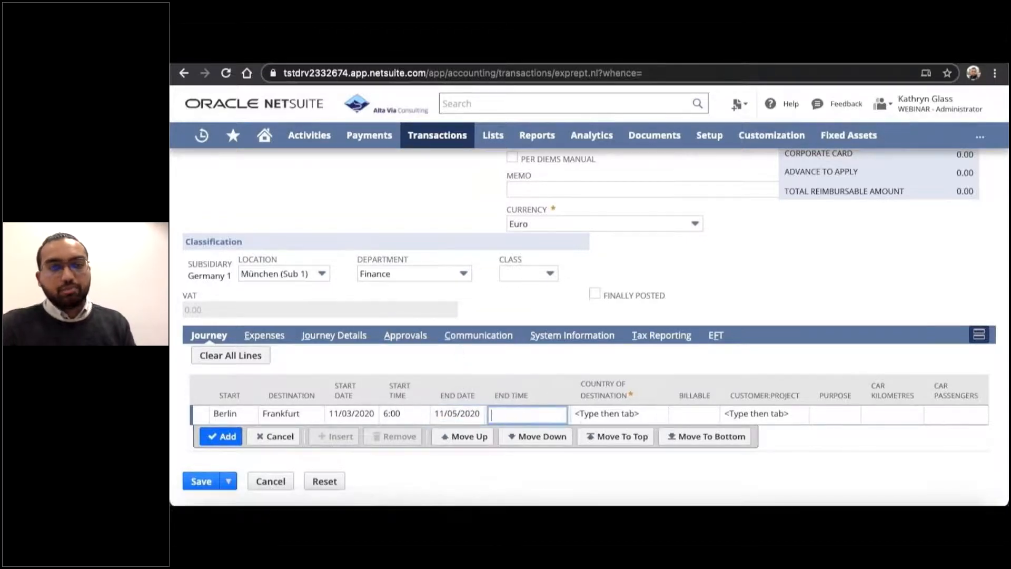
type("22:00")
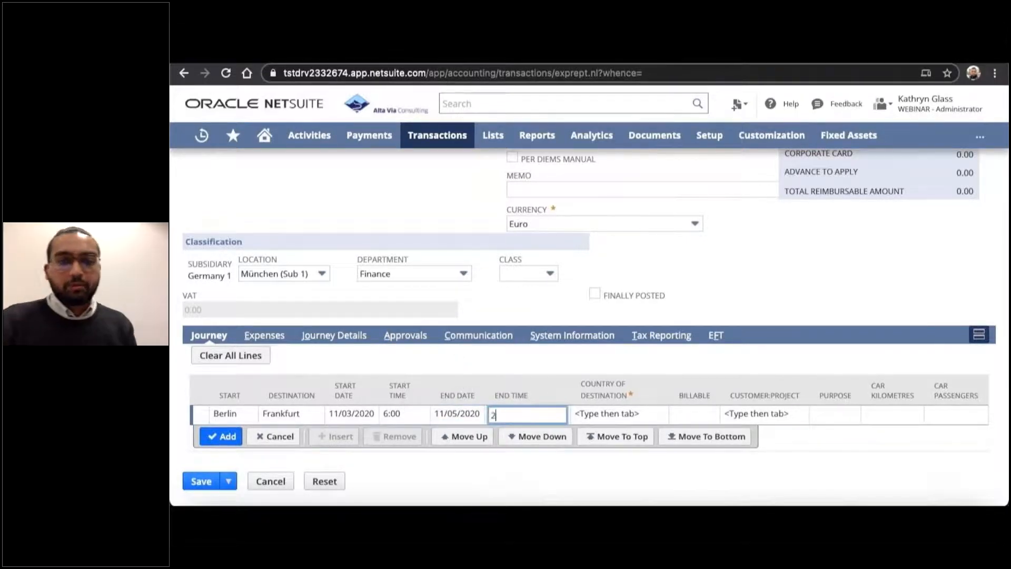
key("Tab")
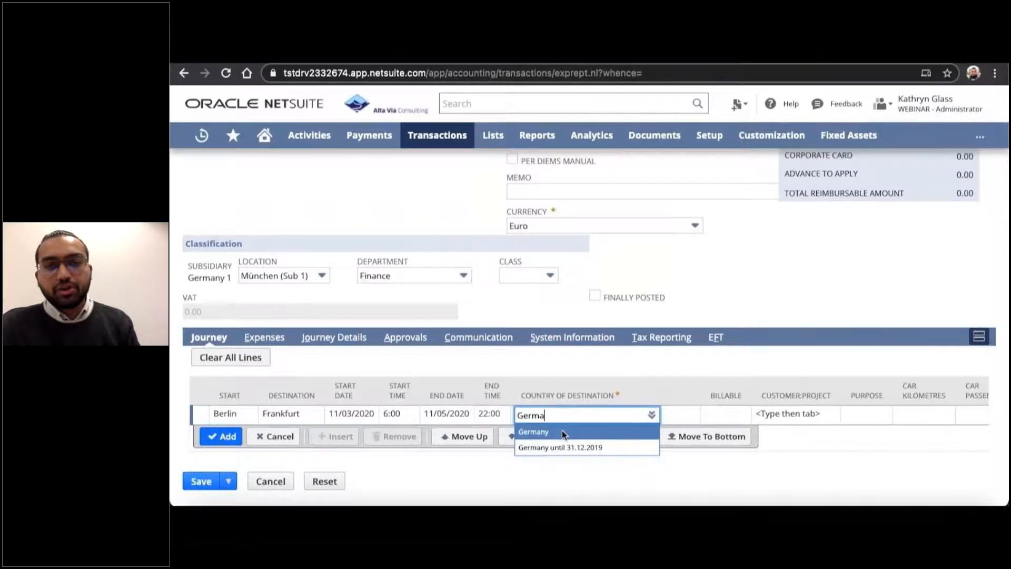
left_click(561, 431)
left_click(227, 438)
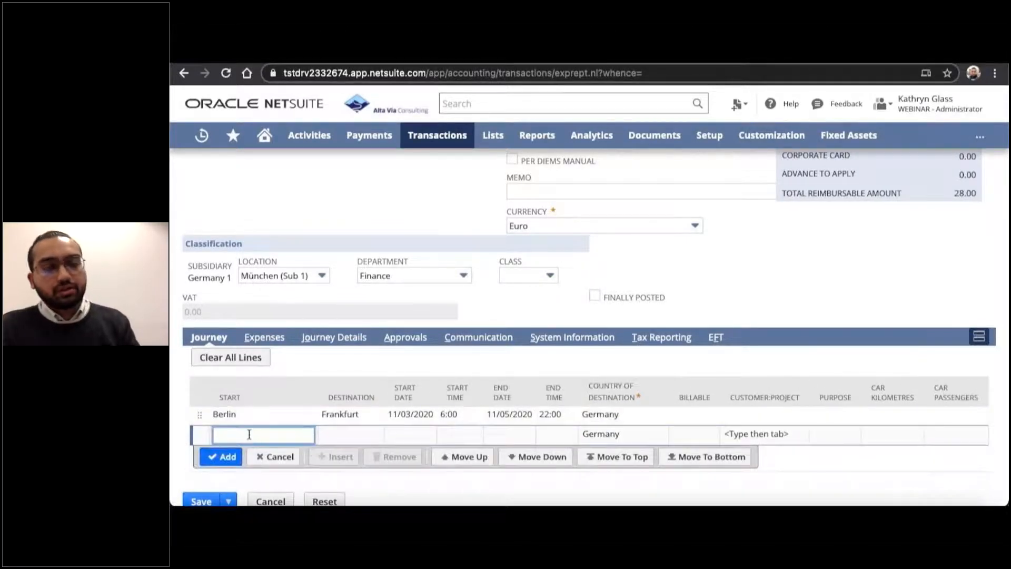
Start a second journey line from Berlin to NYC with start date 11/10/2020 and start time 11:00.
type("Berli")
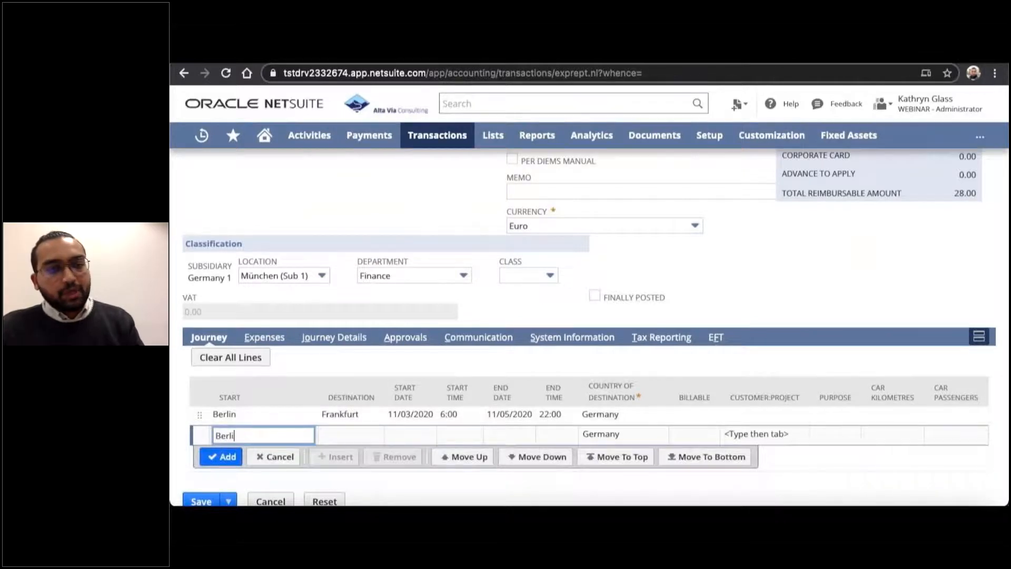
type("n")
key("Tab")
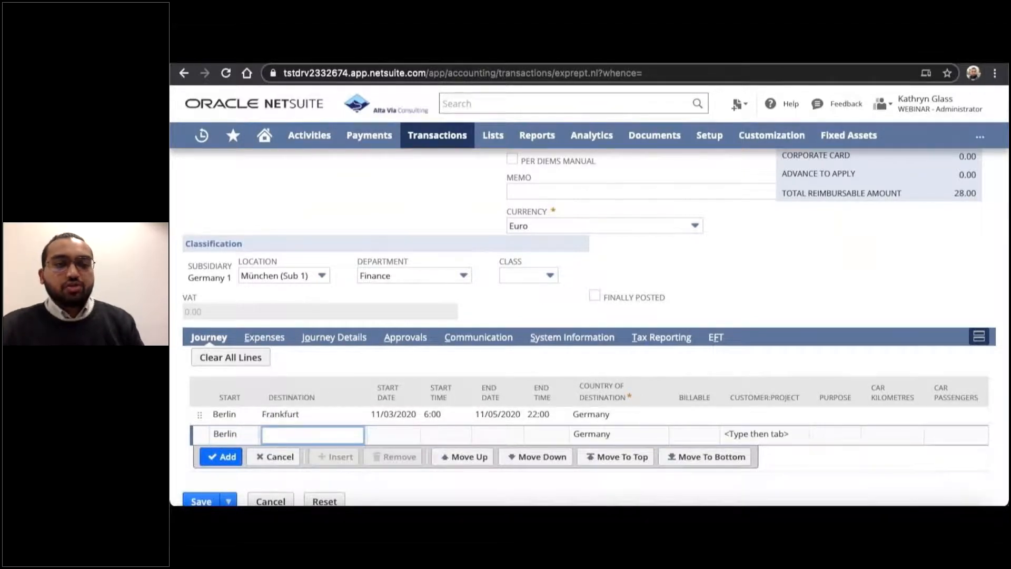
key("Tab")
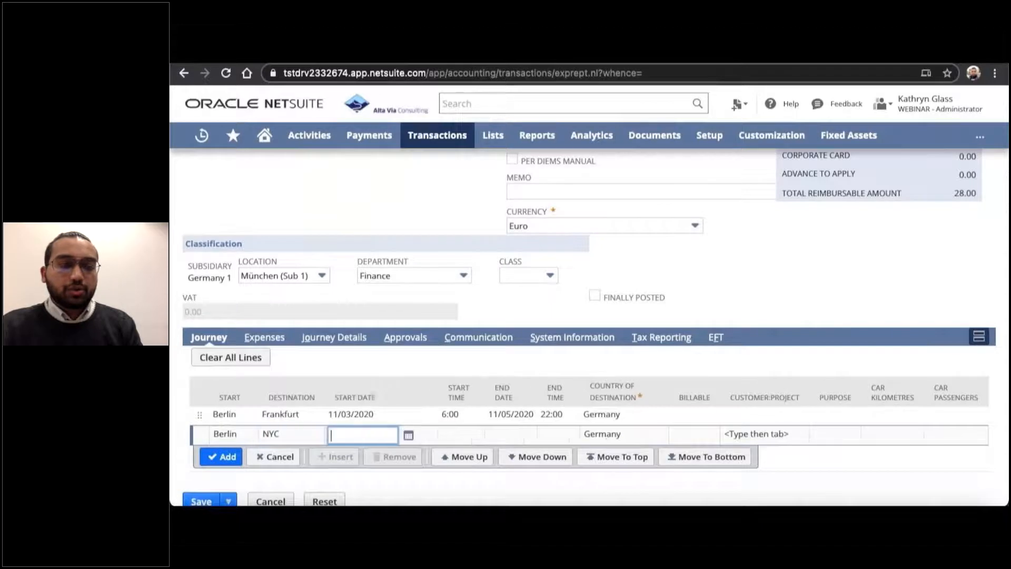
left_click(408, 435)
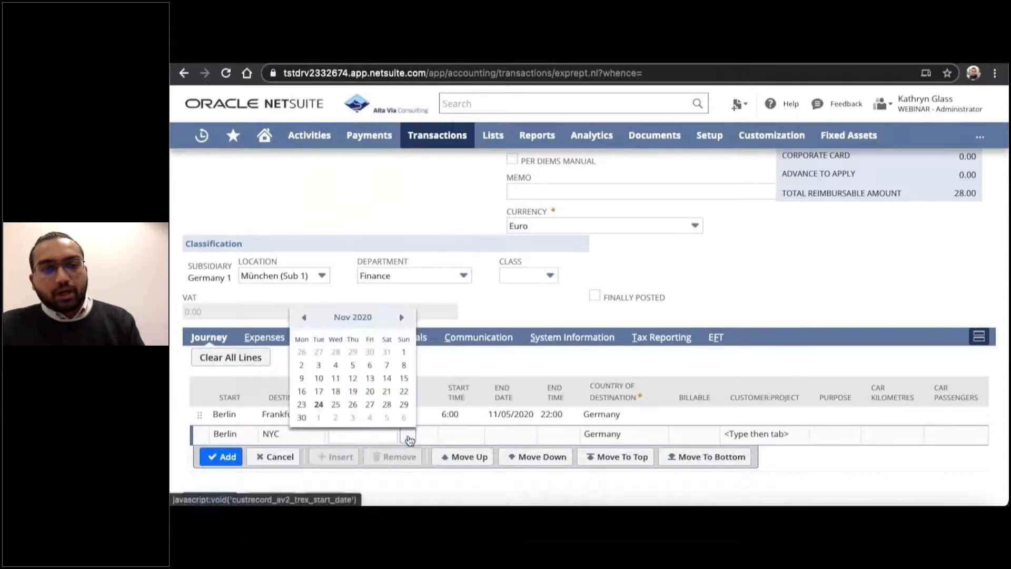
left_click(320, 379)
left_click(453, 436)
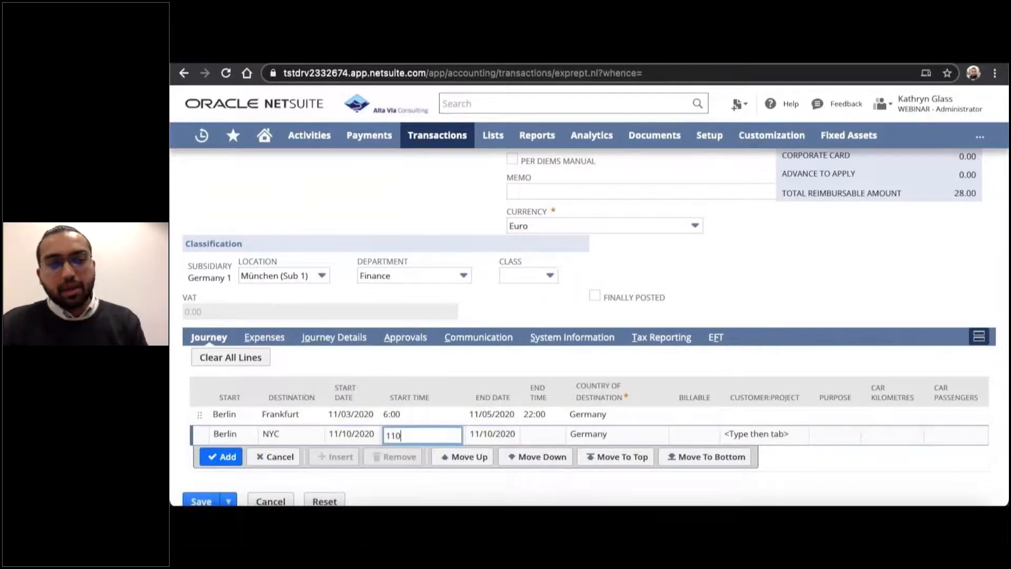
key("Tab")
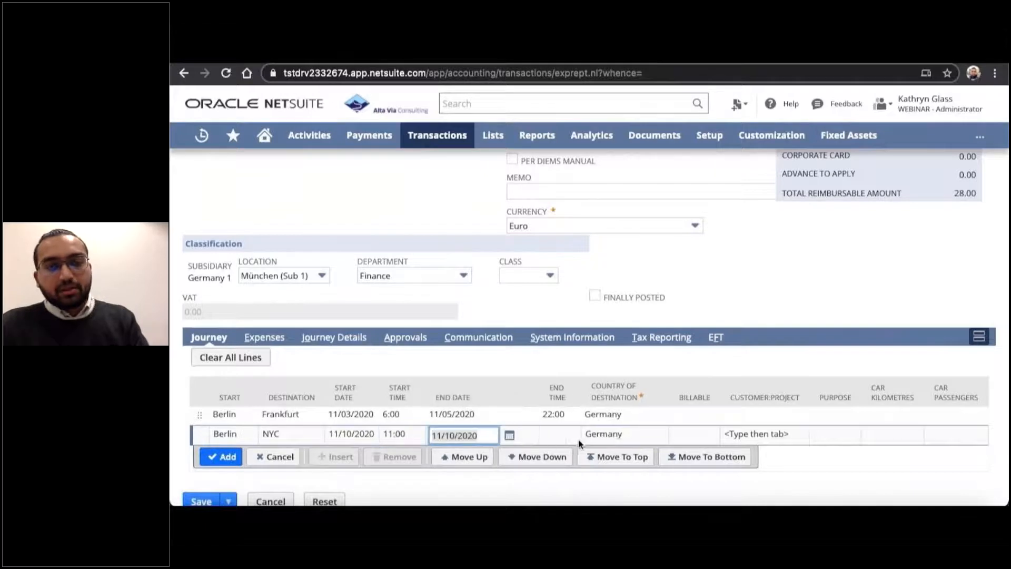
Set the NYC journey's end to 11/19/2020 at 15:00 with USA (New York City) as destination country, and add the line.
left_click(509, 435)
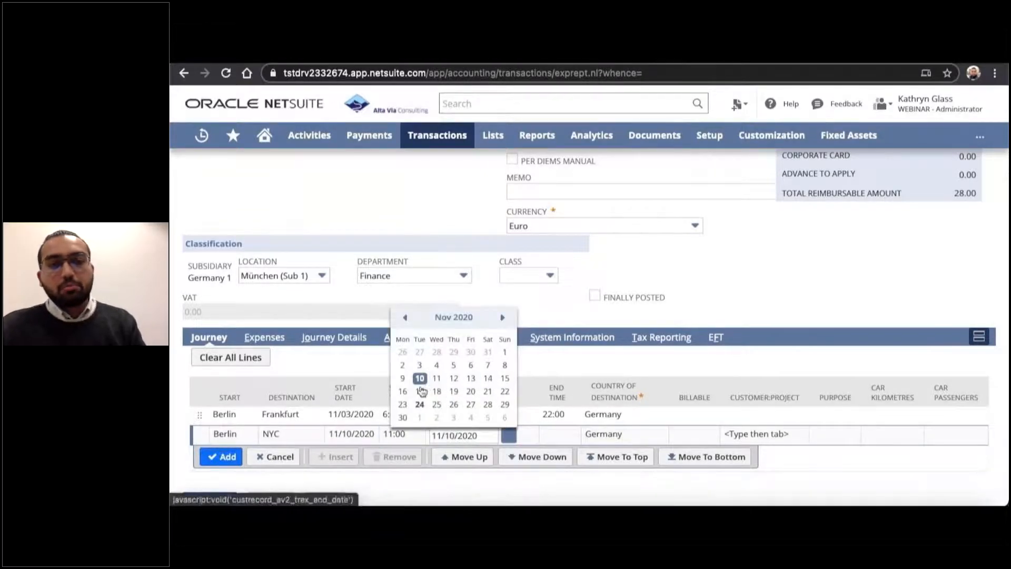
left_click(454, 392)
key("Tab")
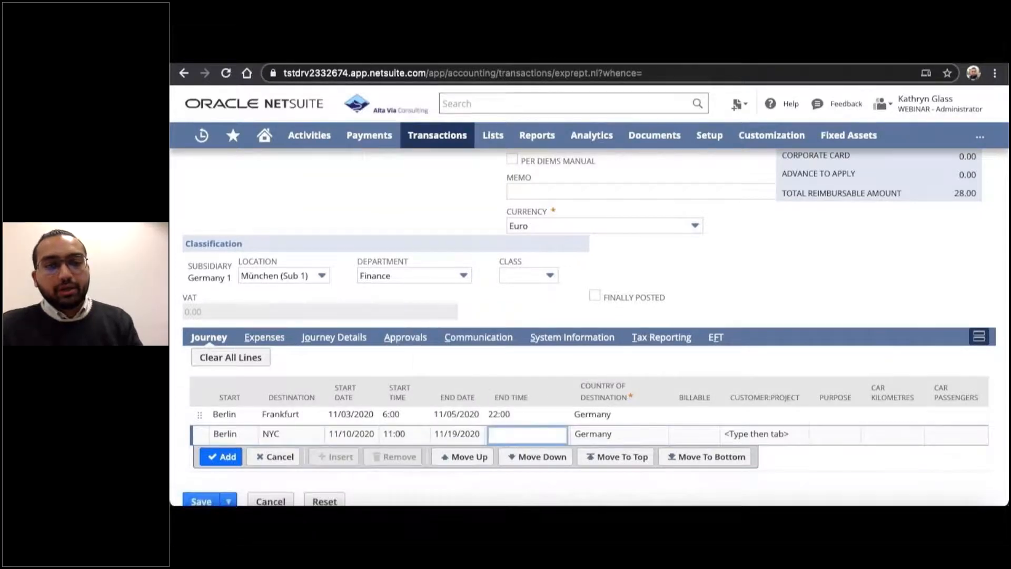
key("Tab")
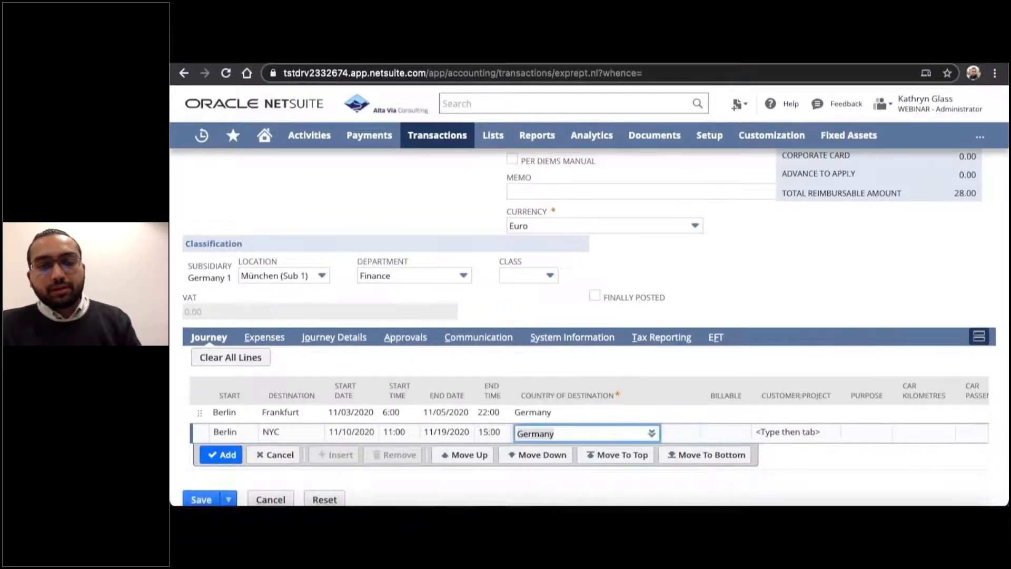
type("USA")
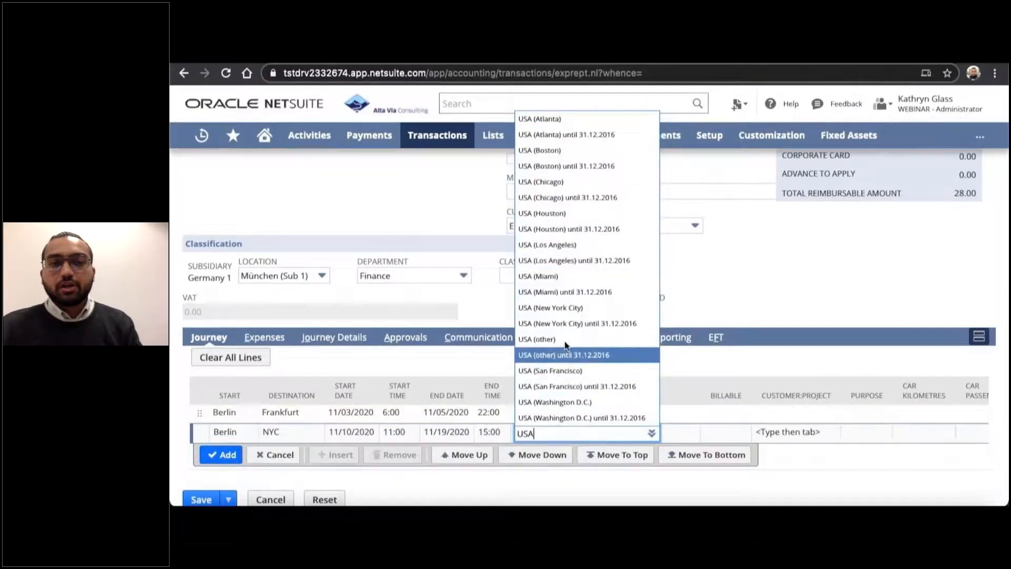
left_click(527, 309)
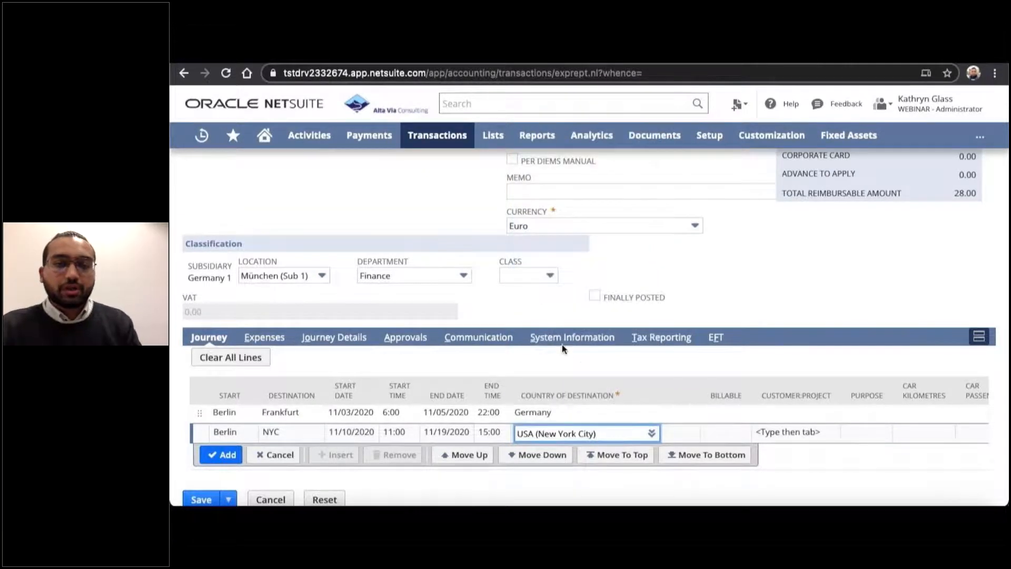
left_click(213, 458)
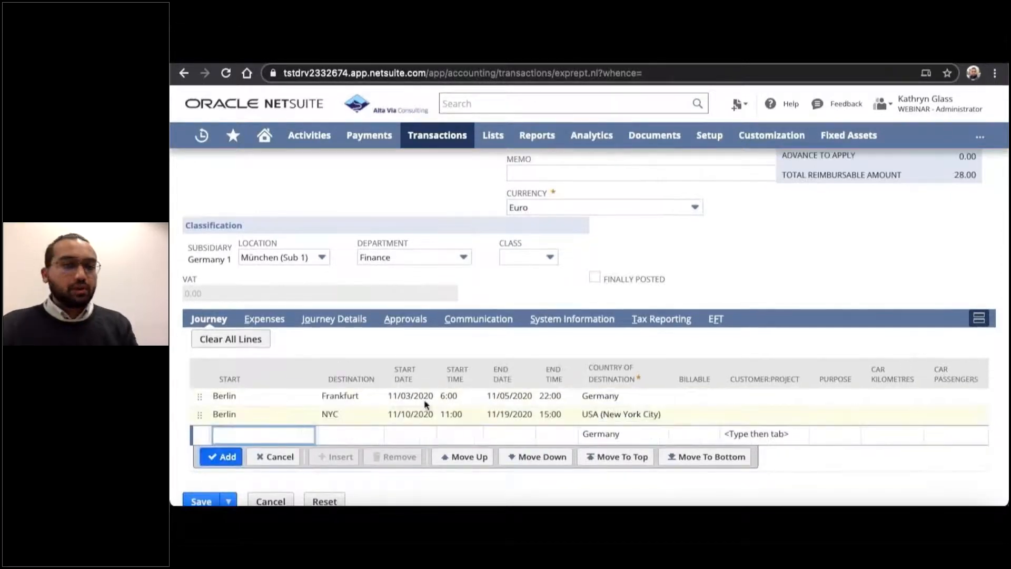
Save the expense report and review its summary and journey lines.
left_click(197, 480)
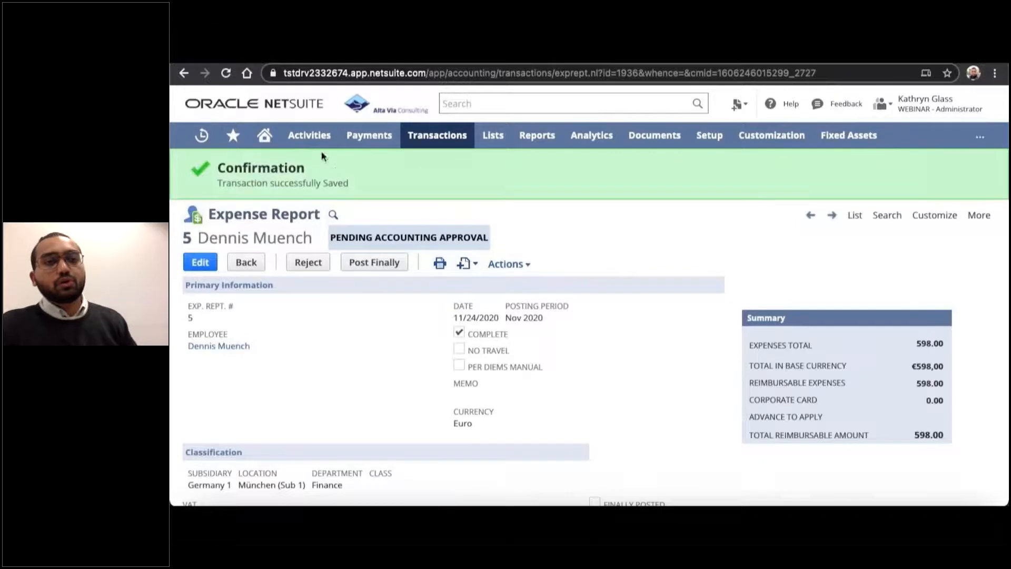
scroll(328, 173, "down", 4)
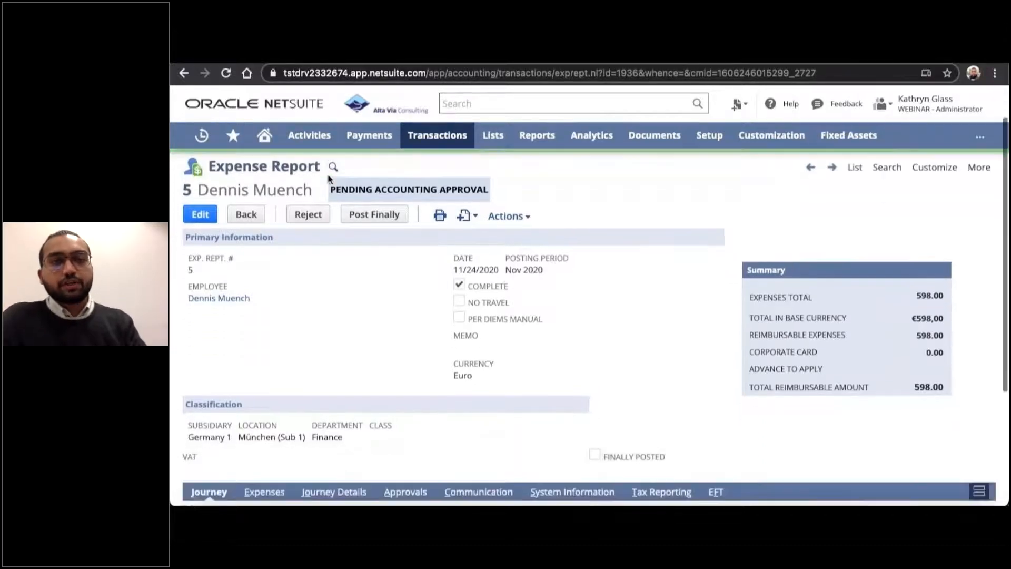
scroll(327, 185, "down", 1)
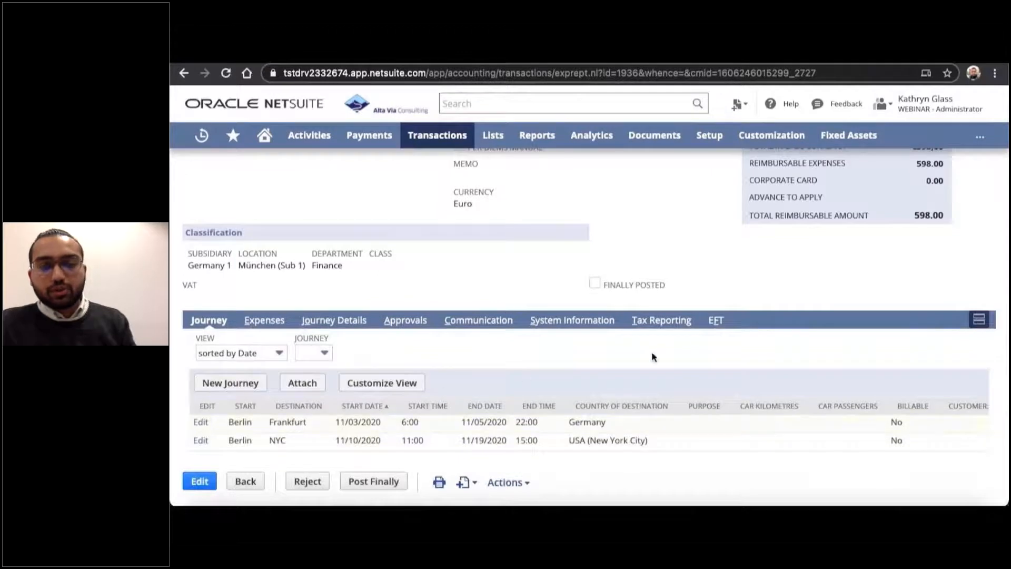
Review the expense report's summary and the daily journey details with their destination countries and meal settings.
scroll(763, 316, "up", 2)
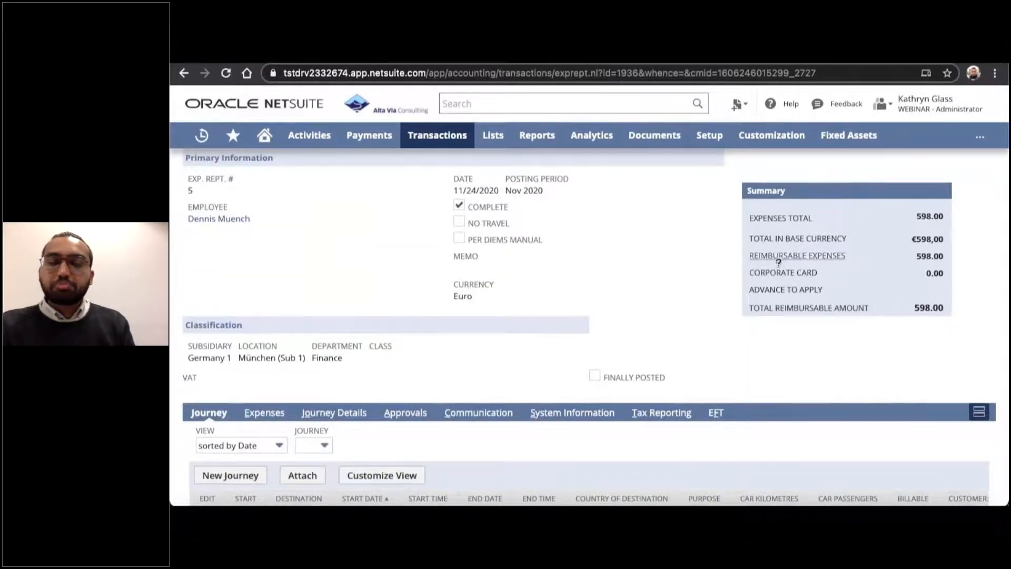
scroll(946, 325, "down", 2)
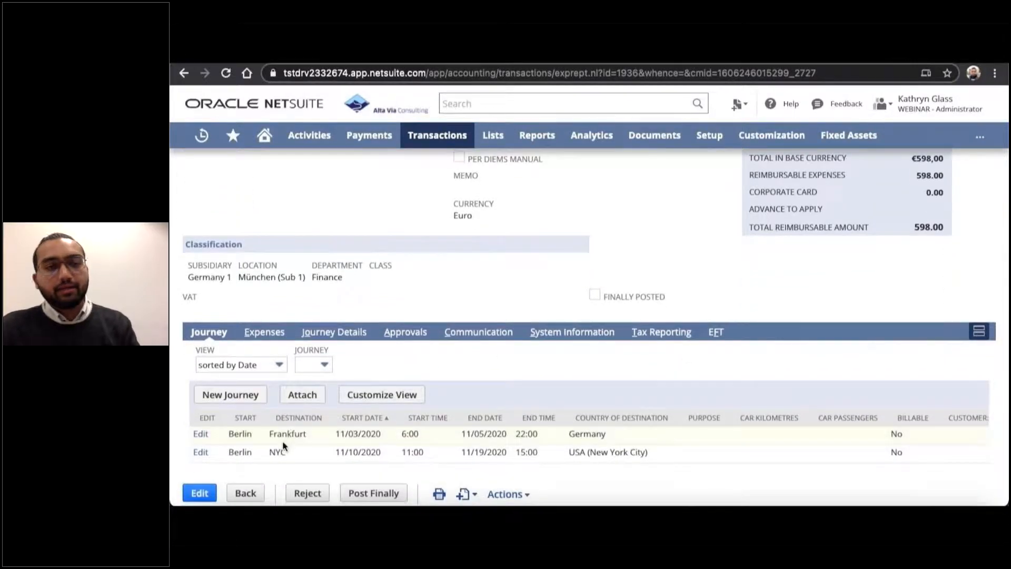
left_click(335, 332)
scroll(335, 331, "down", 2)
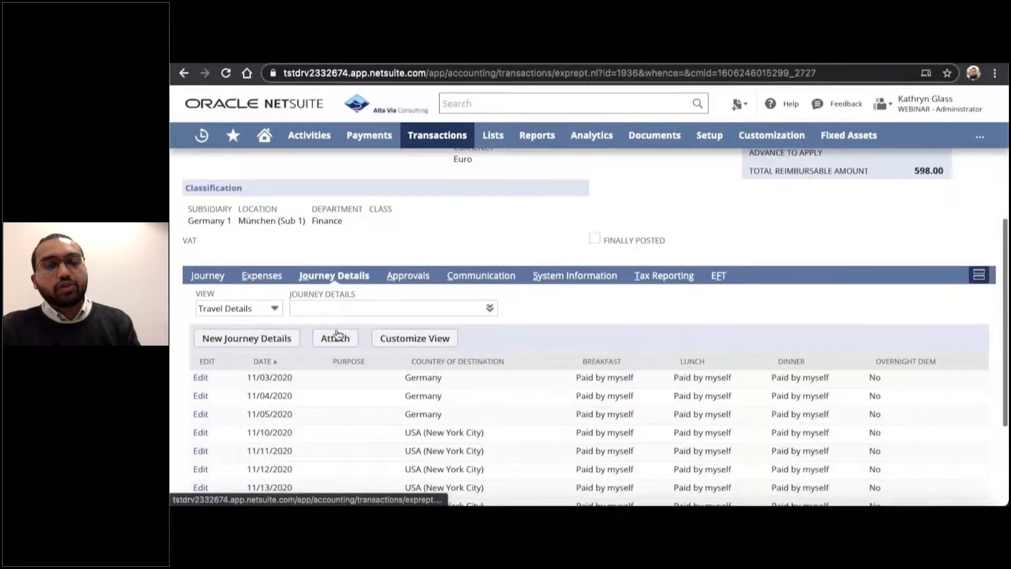
scroll(336, 333, "down", 4)
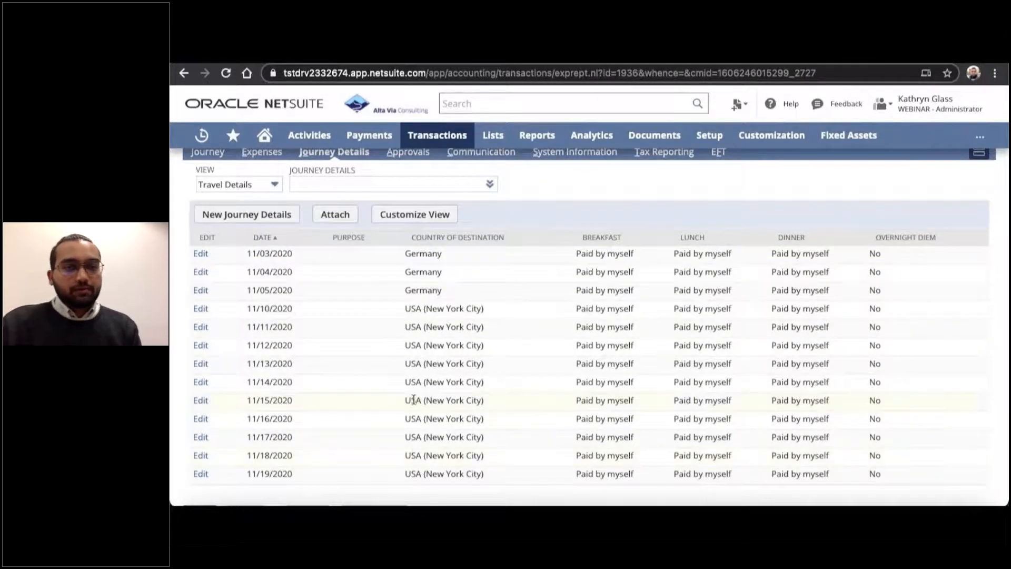
scroll(414, 399, "up", 1)
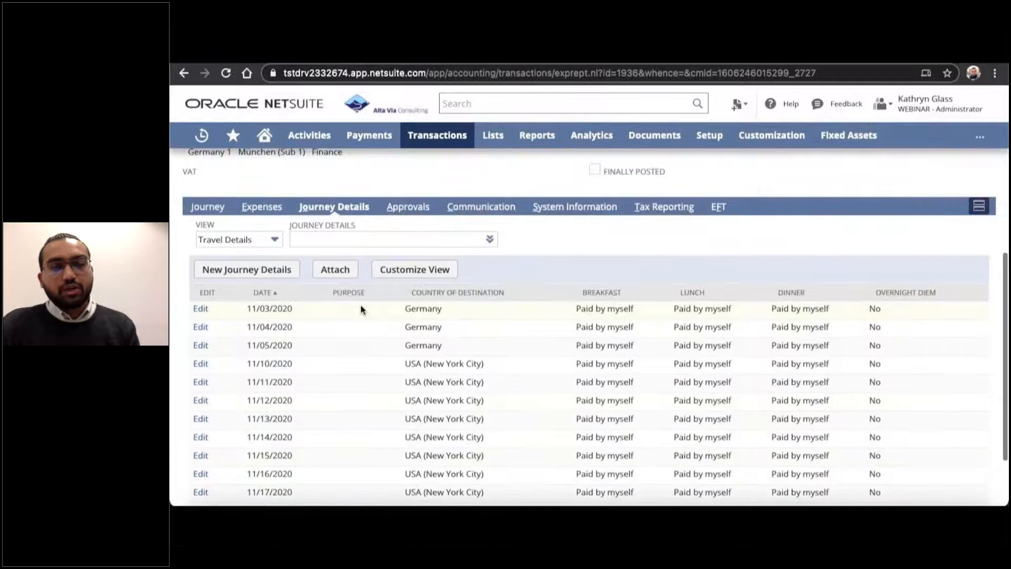
Examine the per diem expense lines for the Germany and New York City travel days and compare them with the report summary.
left_click(255, 211)
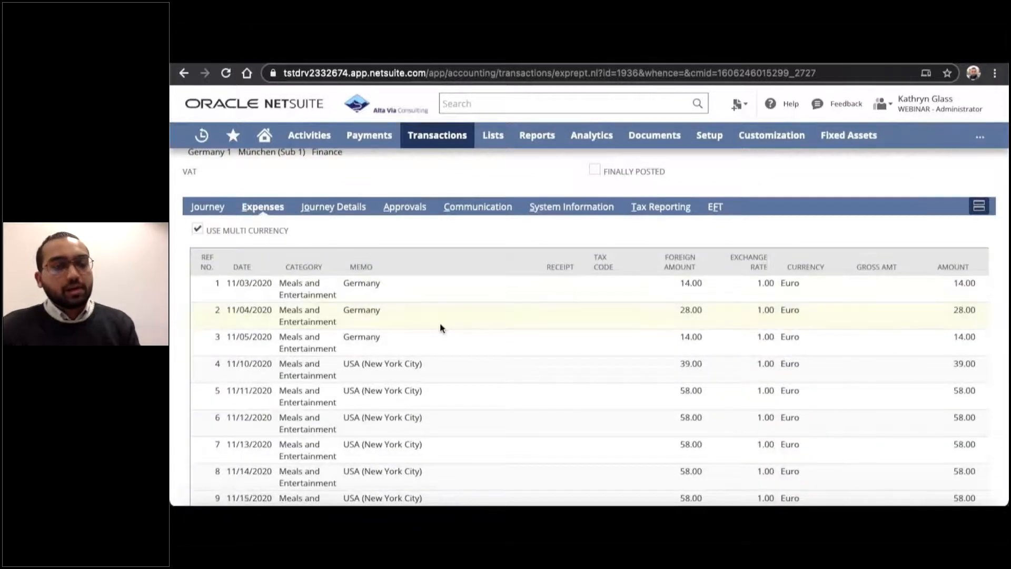
scroll(440, 327, "down", 1)
scroll(428, 284, "down", 1)
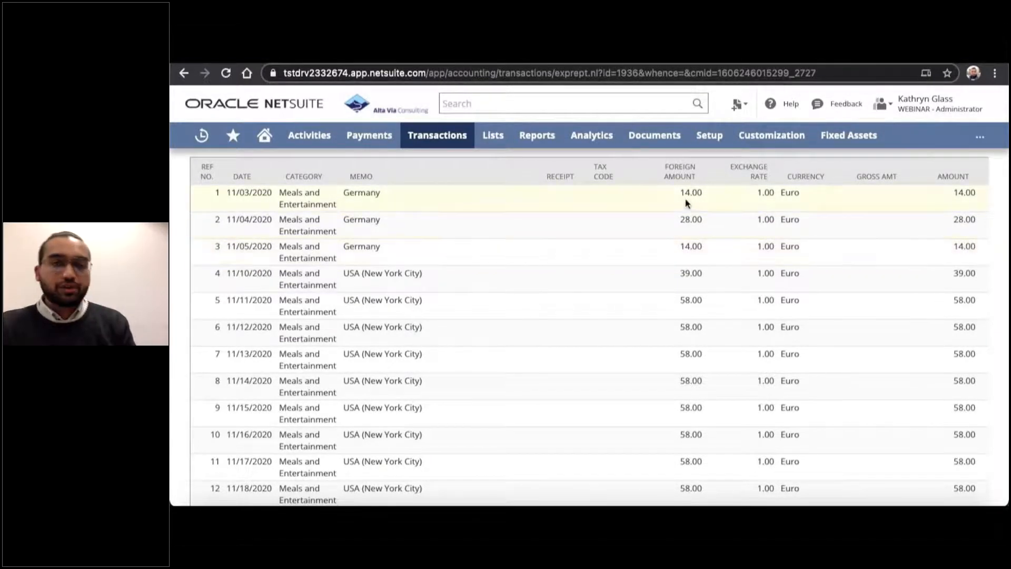
scroll(717, 276, "down", 1)
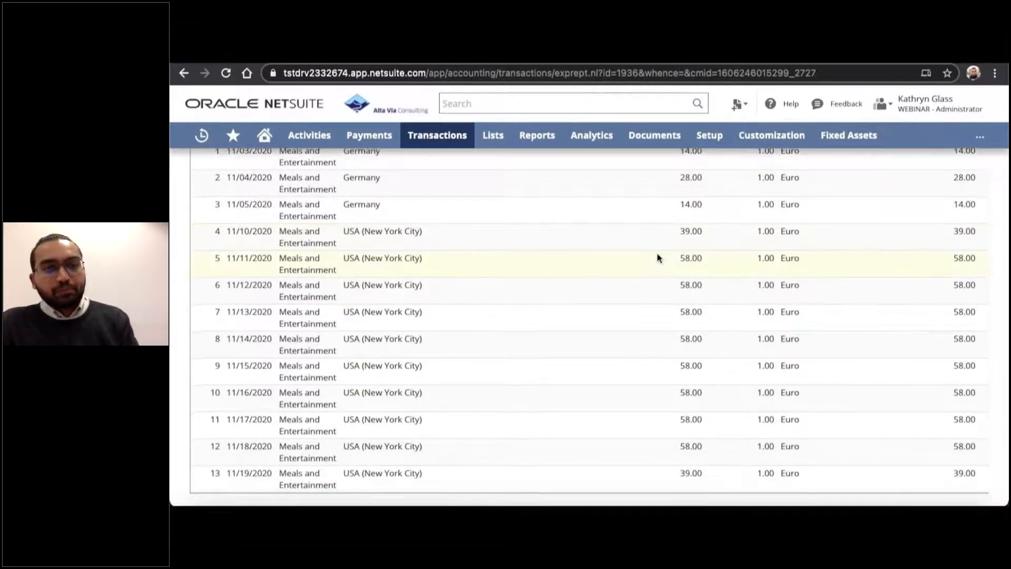
scroll(657, 254, "down", 1)
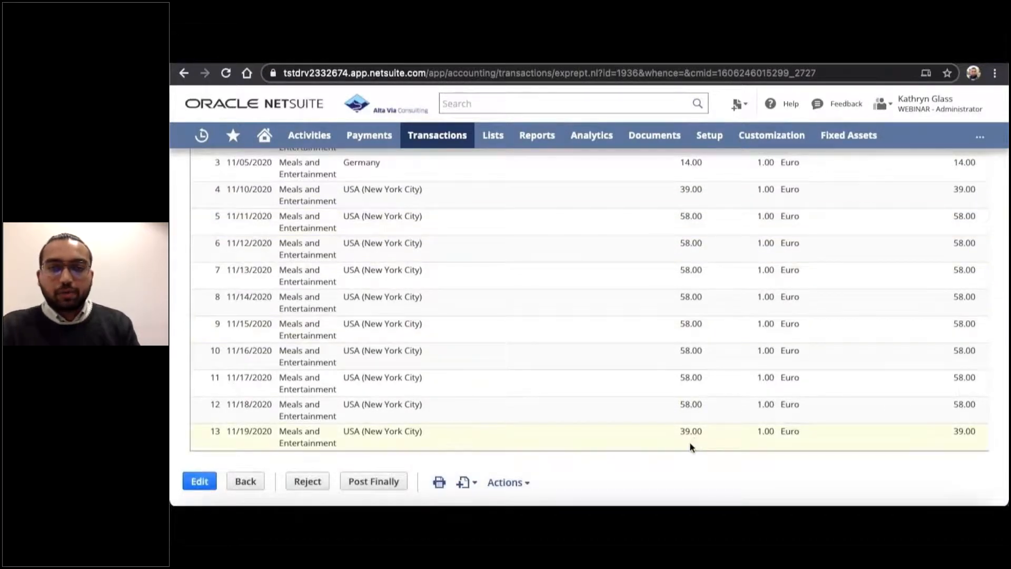
scroll(625, 424, "up", 3)
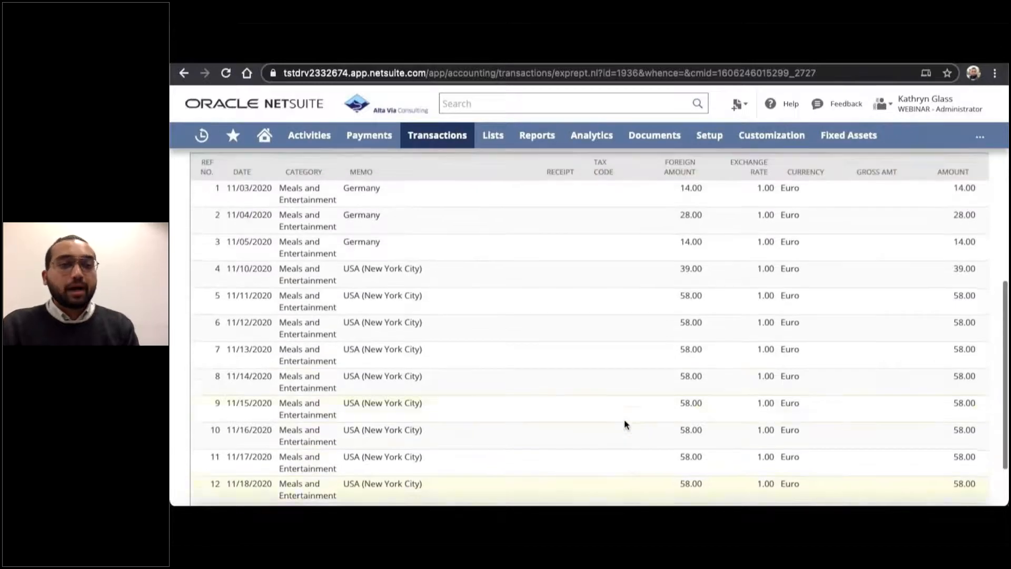
scroll(623, 424, "up", 9)
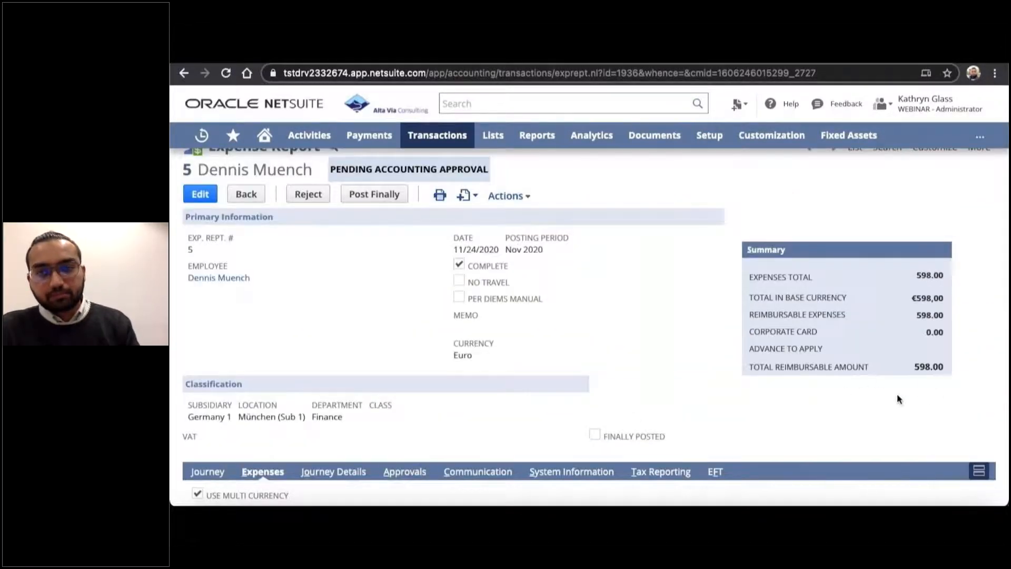
scroll(677, 398, "up", 2)
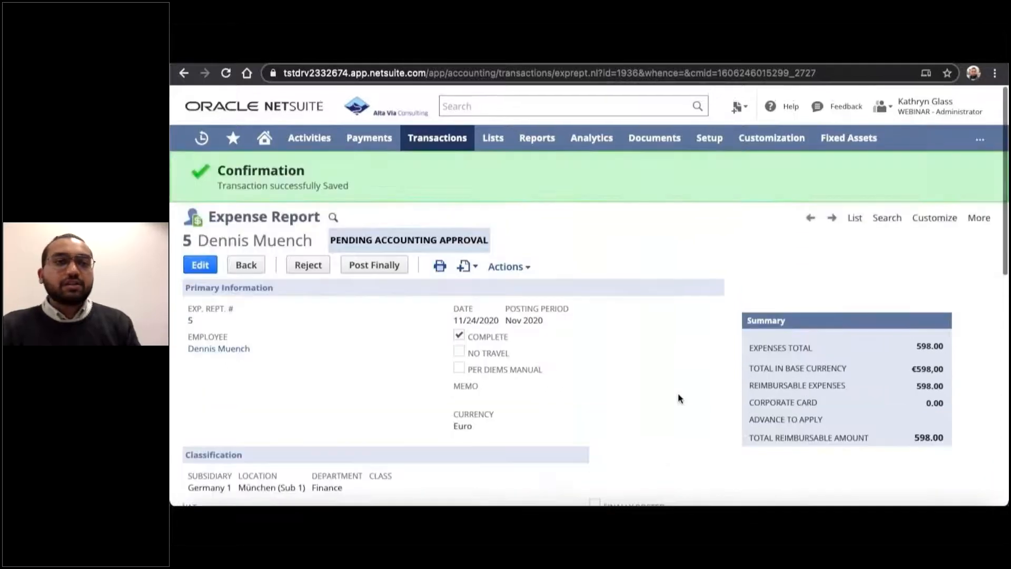
Open the expense report for editing and view the categories available for a new expense line.
left_click(200, 262)
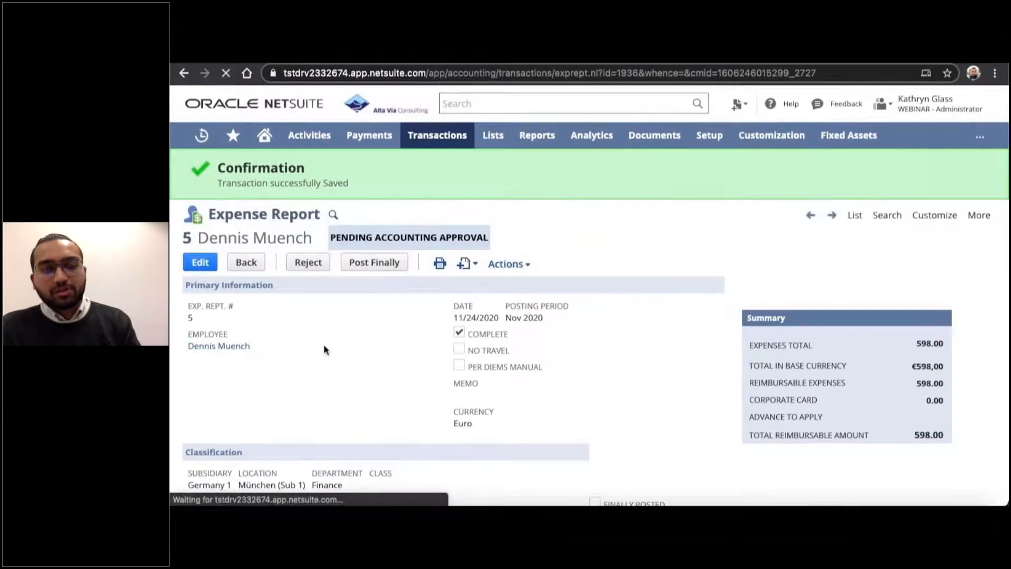
scroll(324, 348, "down", 3)
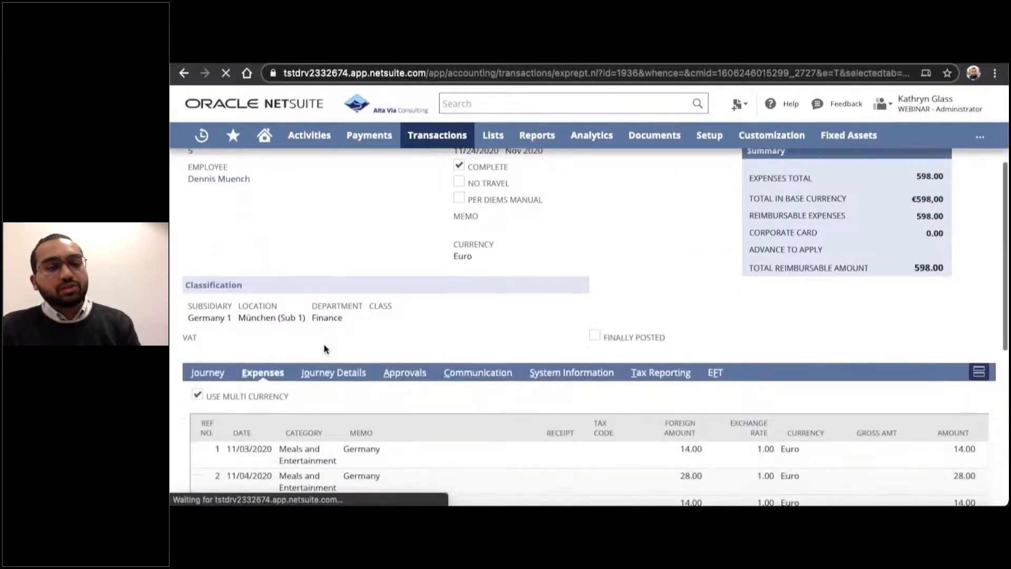
scroll(324, 347, "down", 3)
scroll(323, 346, "down", 1)
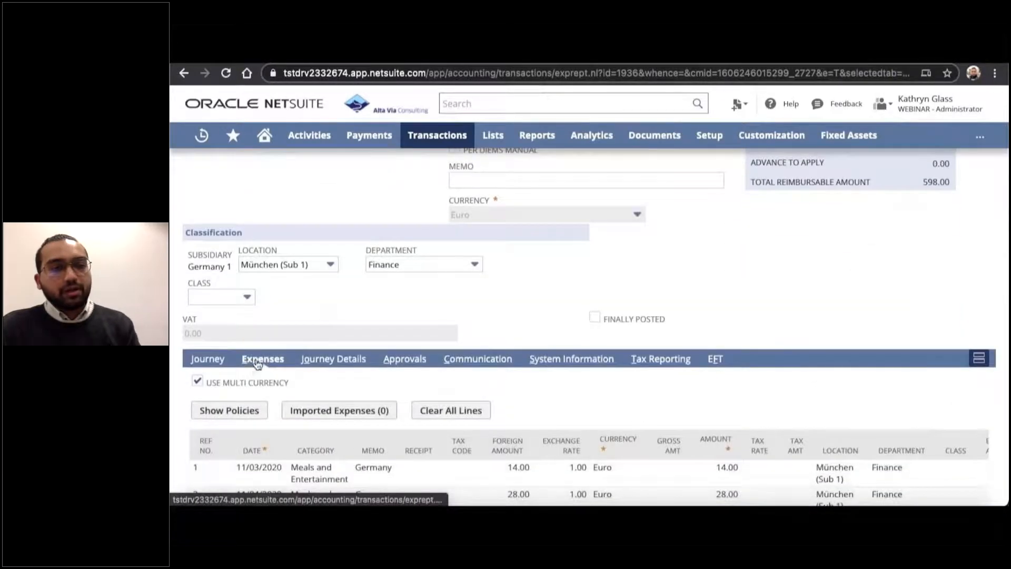
scroll(258, 363, "down", 9)
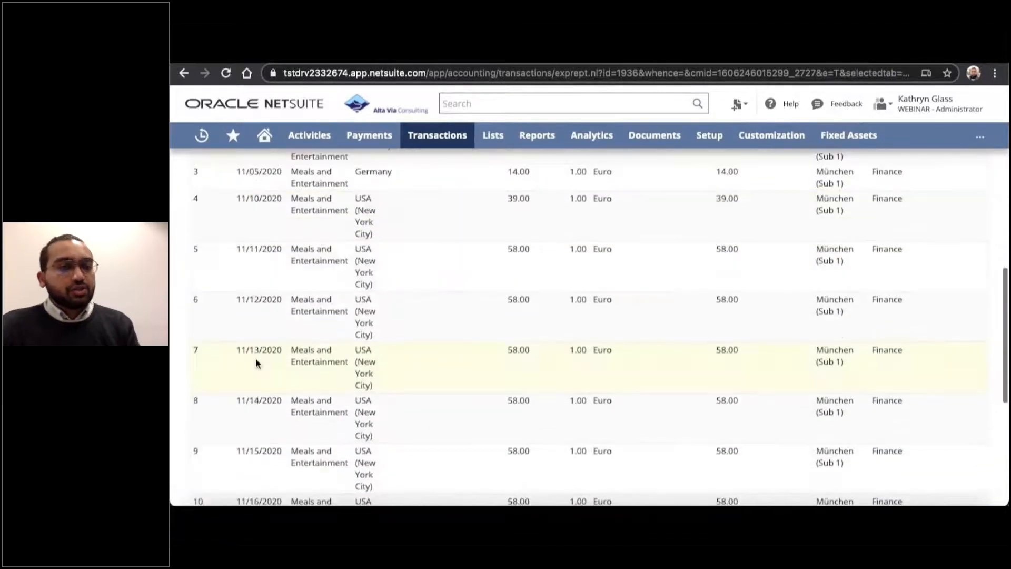
scroll(257, 363, "down", 3)
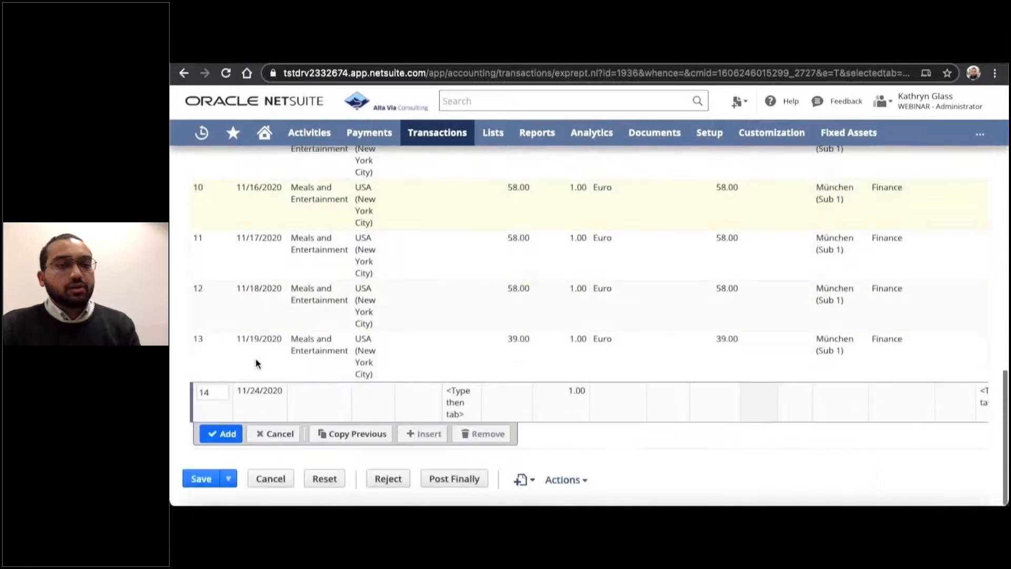
left_click(319, 396)
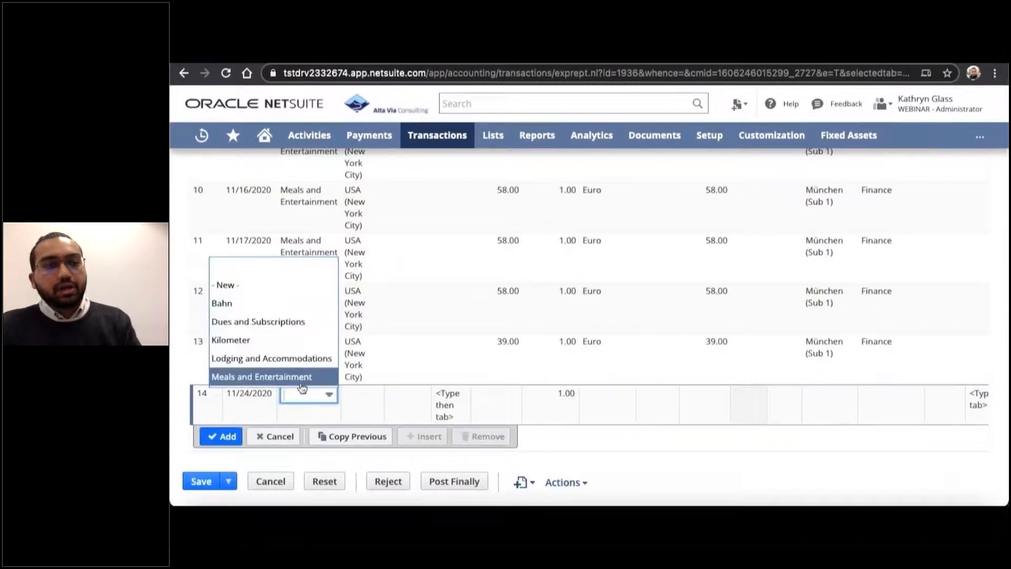
left_click(297, 393)
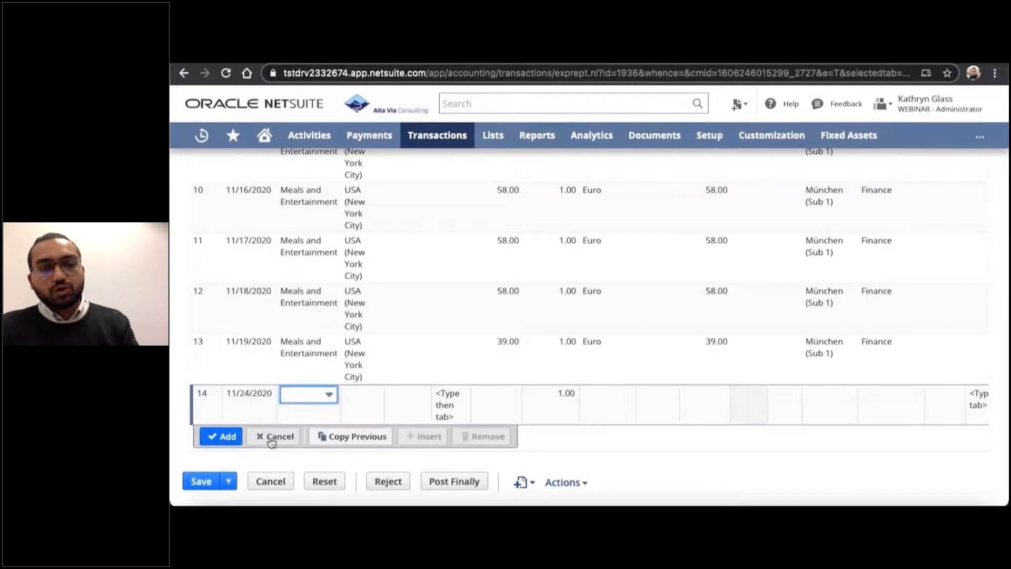
View the lunch payment options for the 11/03/2020 journey detail and confirm the line with Paid by myself.
scroll(271, 439, "up", 6)
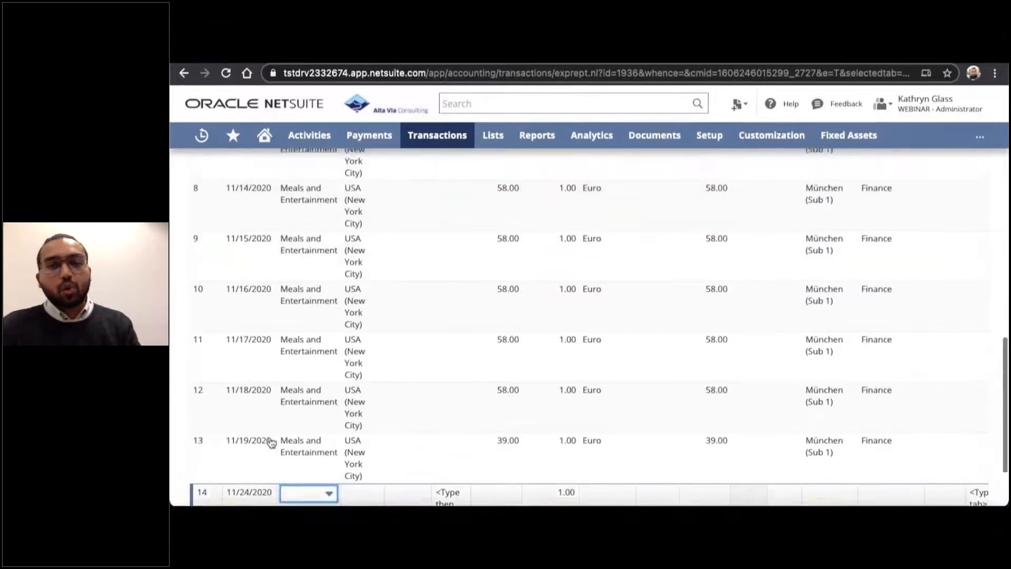
scroll(270, 439, "up", 5)
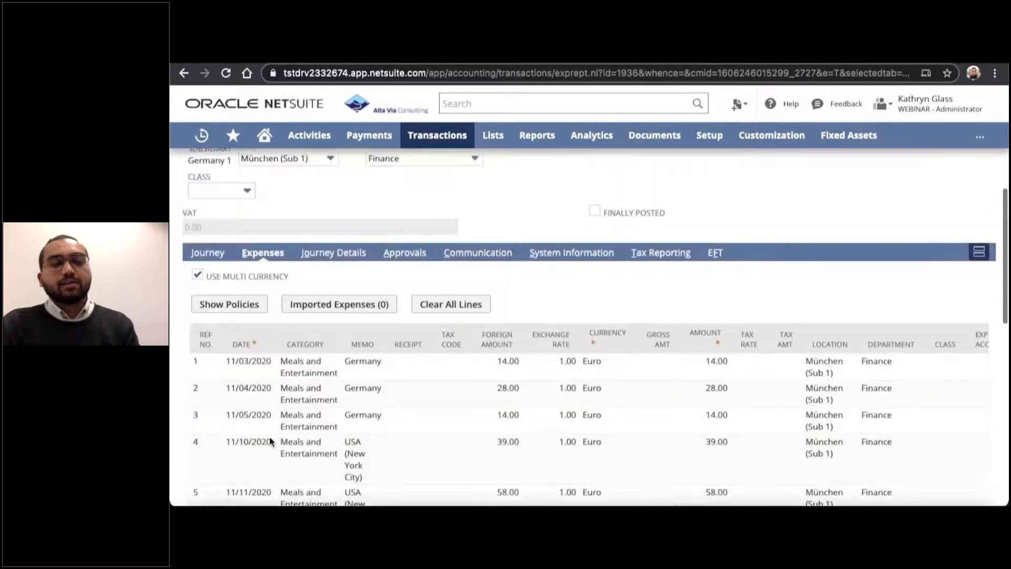
left_click(319, 263)
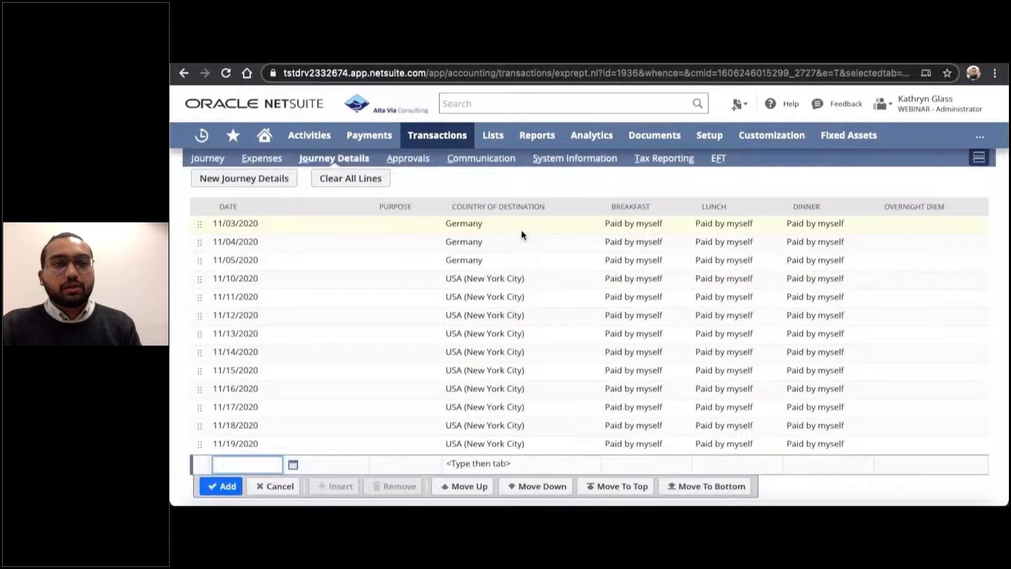
left_click(639, 228)
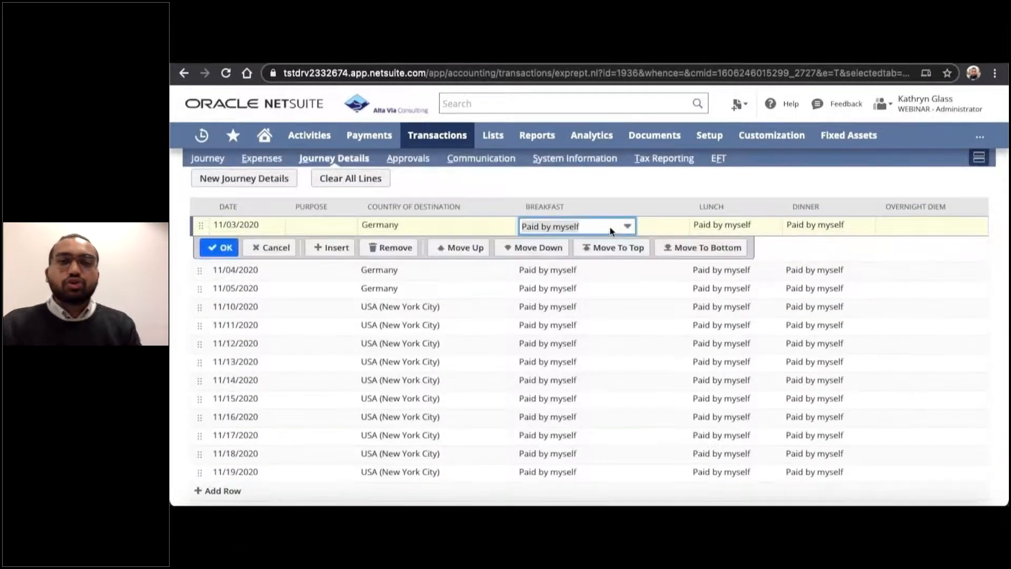
left_click(737, 227)
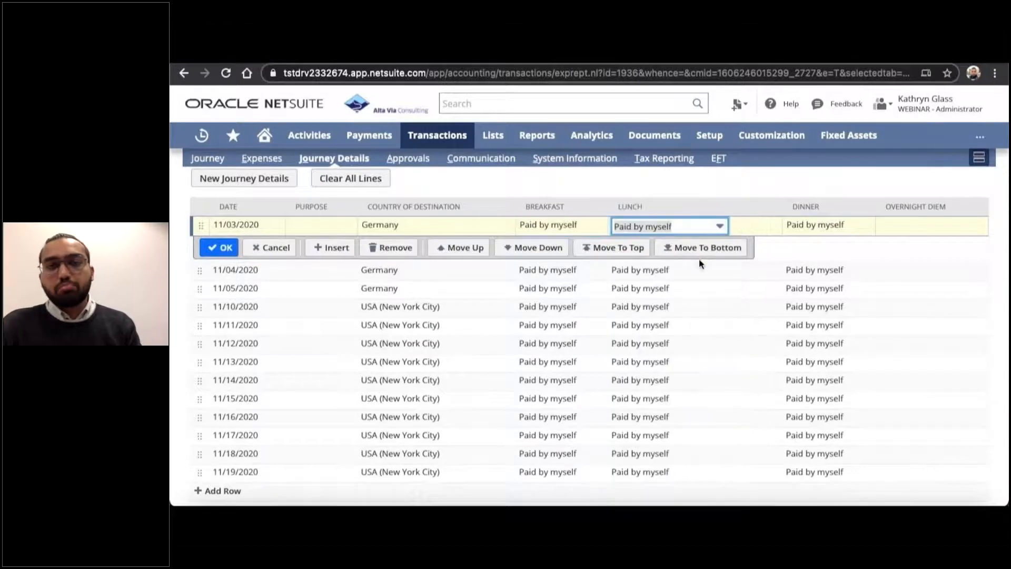
left_click(712, 230)
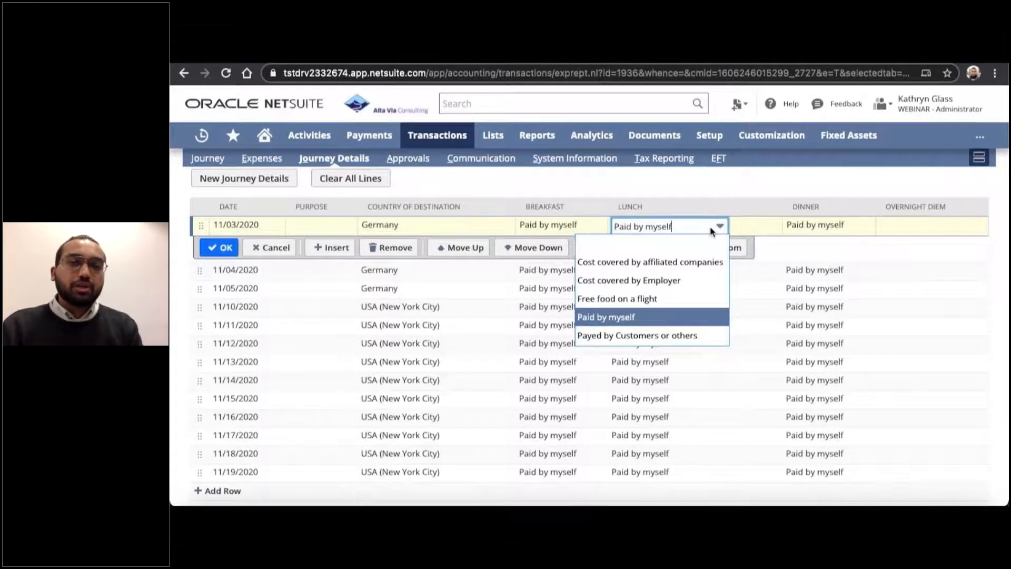
left_click(711, 231)
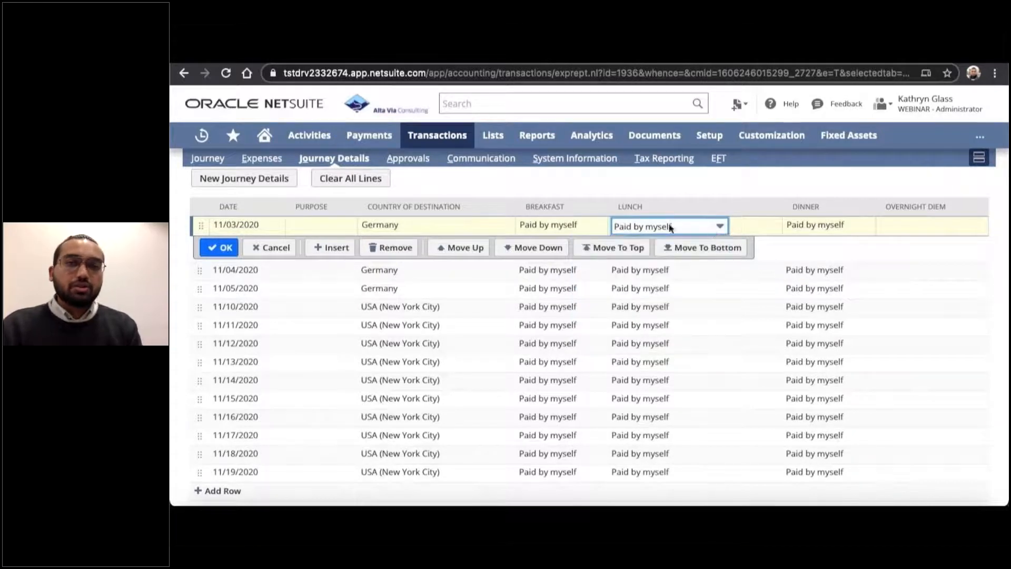
left_click(219, 249)
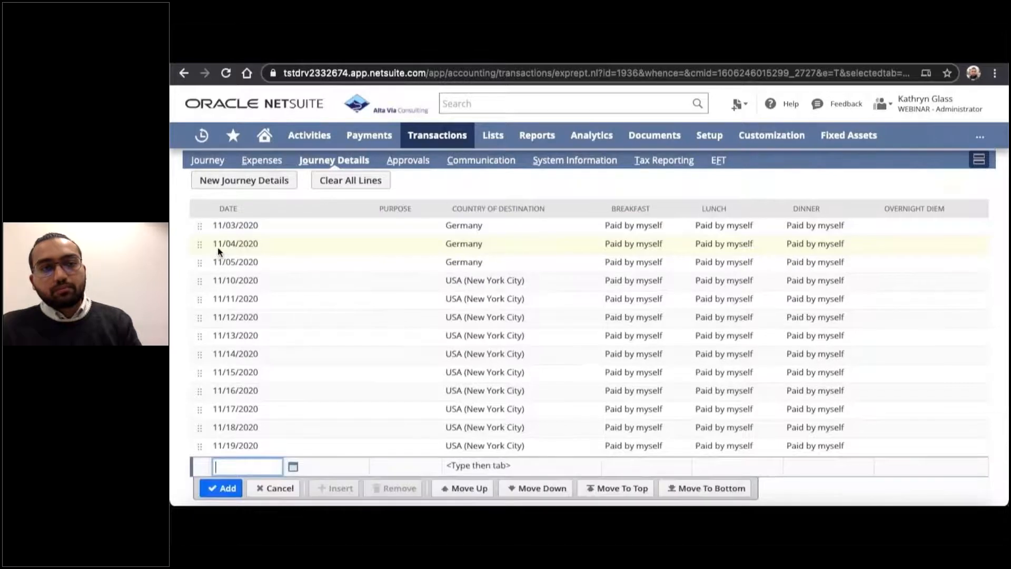
Review the report's journey lines, including the fields available for a further journey, and return to the header.
scroll(215, 227, "up", 1)
left_click(211, 195)
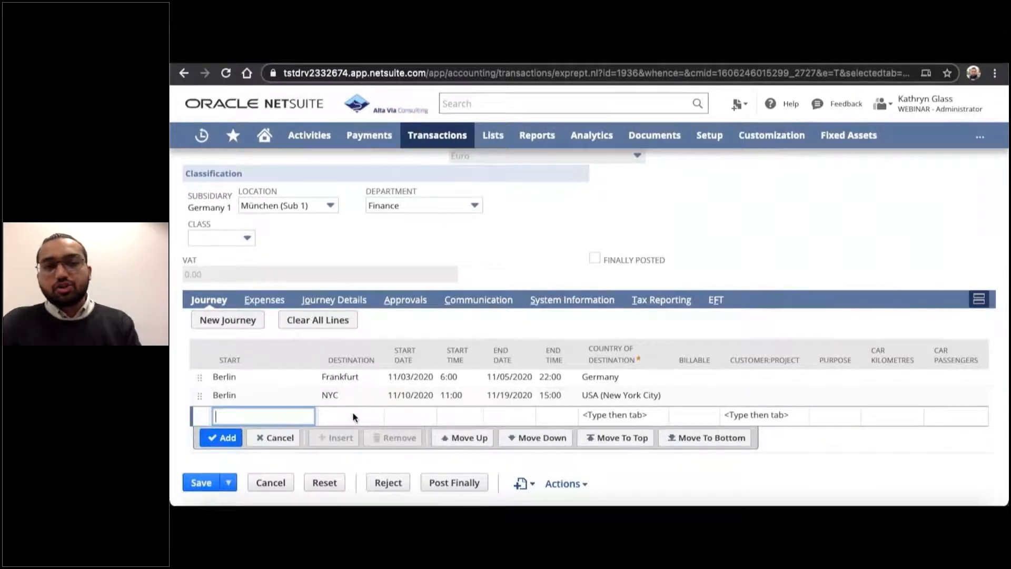
scroll(350, 410, "up", 4)
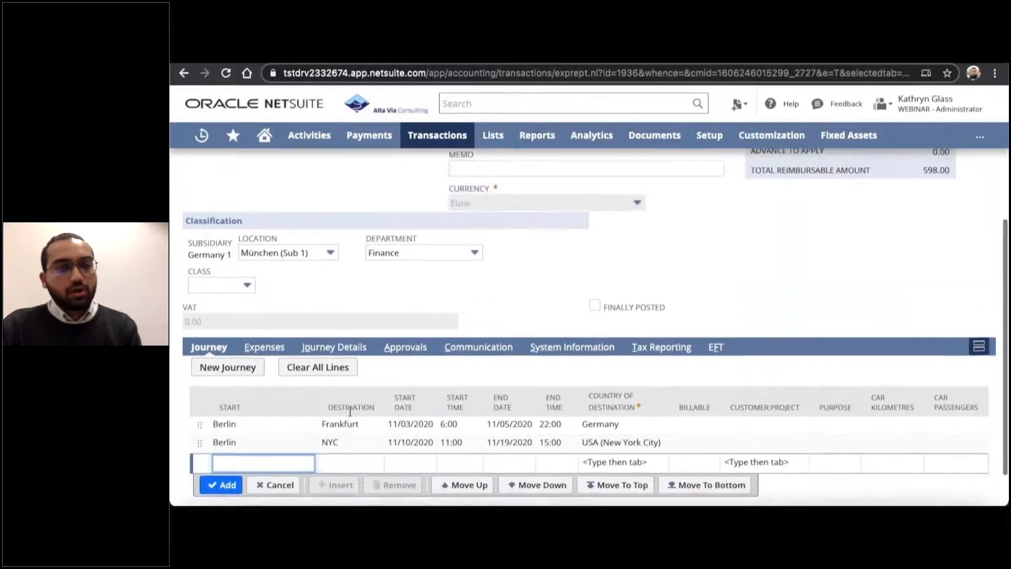
scroll(349, 409, "up", 2)
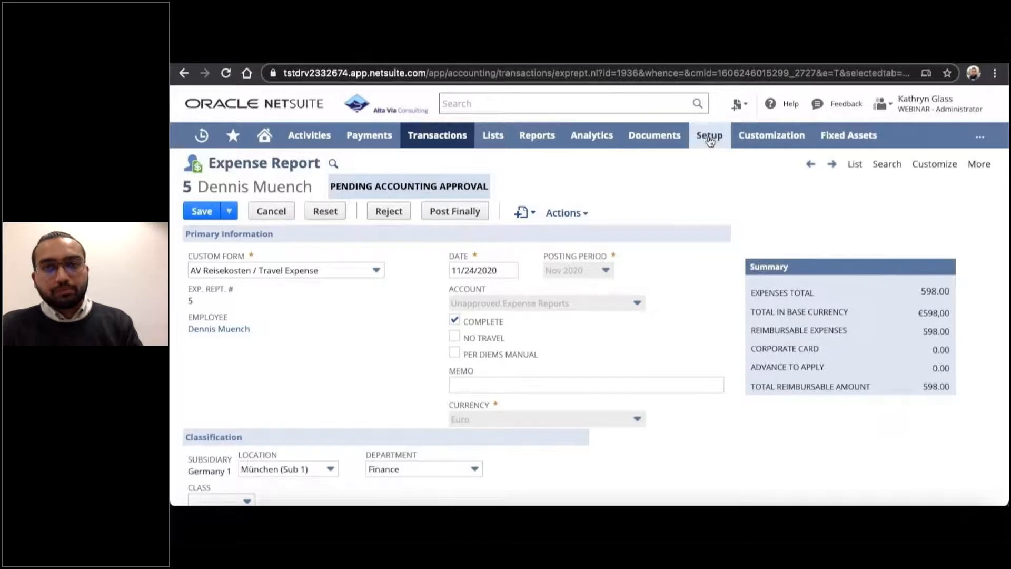
Open the Reisekostenpauschalen list from the accounting setup to examine the travel diem rates by country.
mouse_move(710, 137)
mouse_move(710, 215)
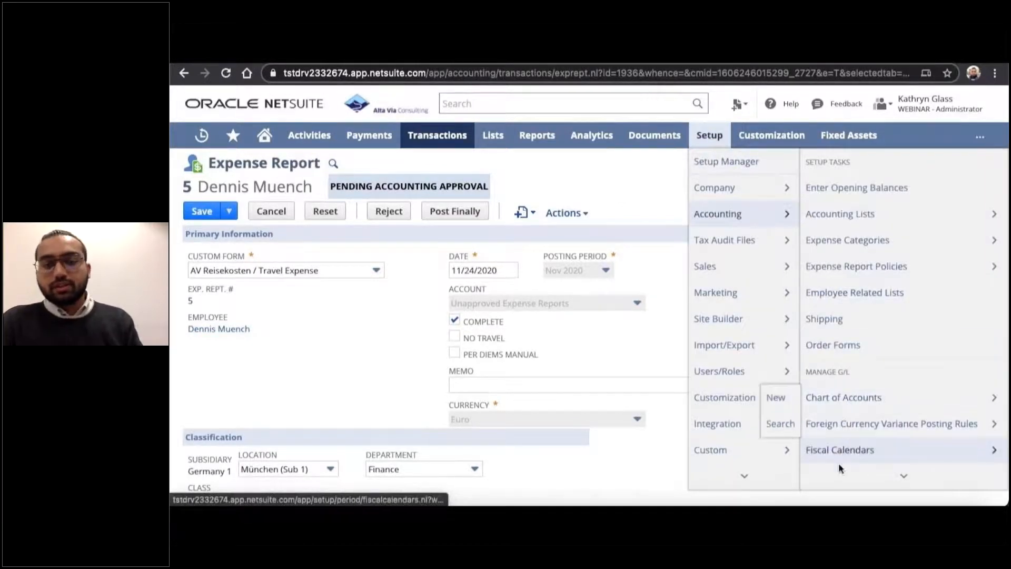
mouse_move(838, 477)
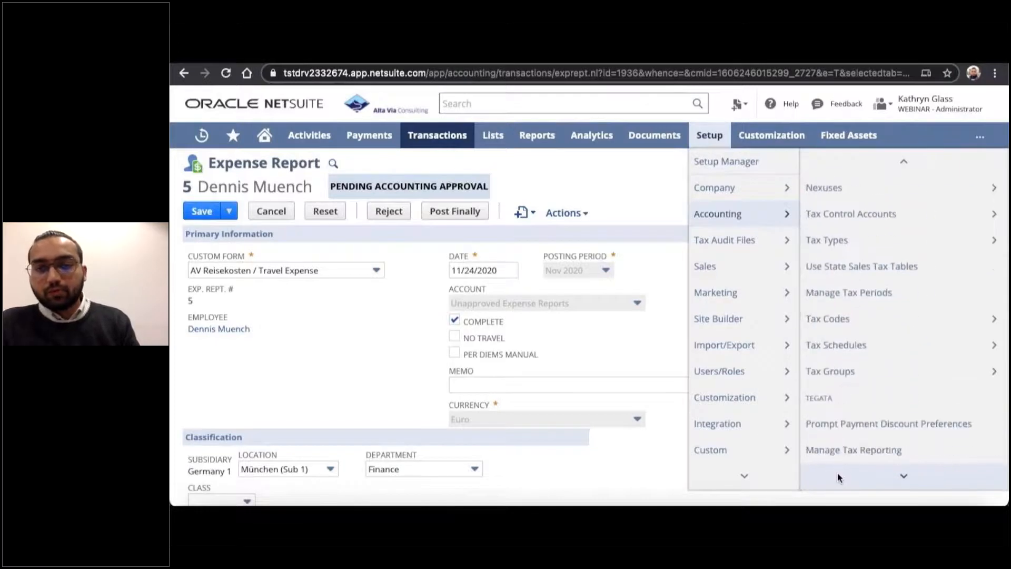
mouse_move(844, 454)
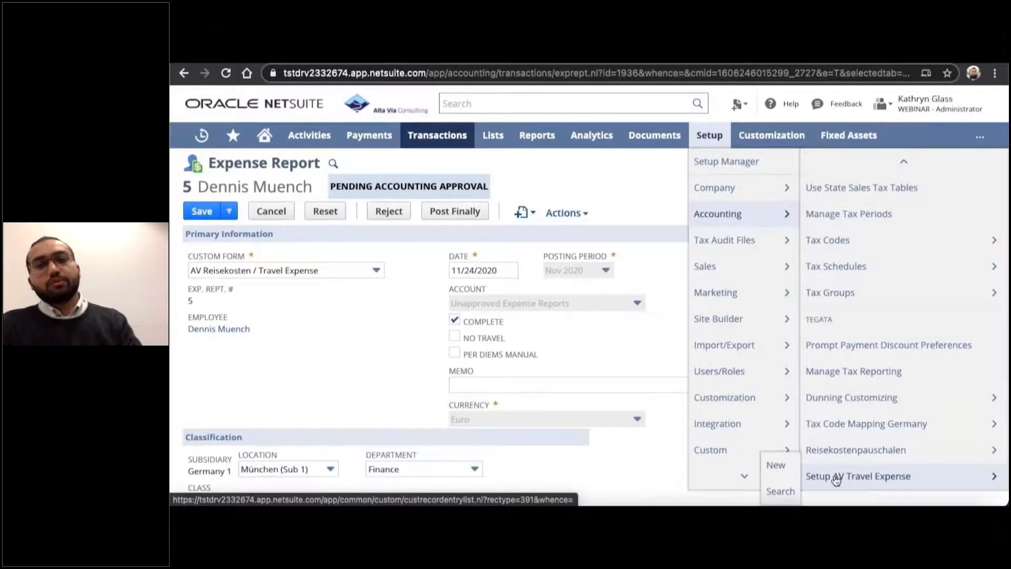
left_click(853, 454)
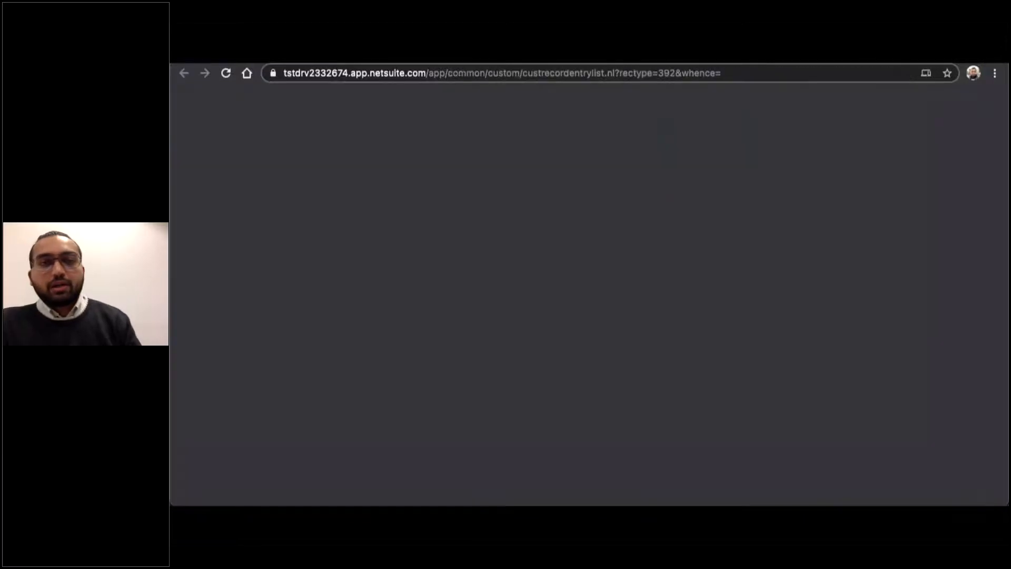
scroll(429, 374, "down", 3)
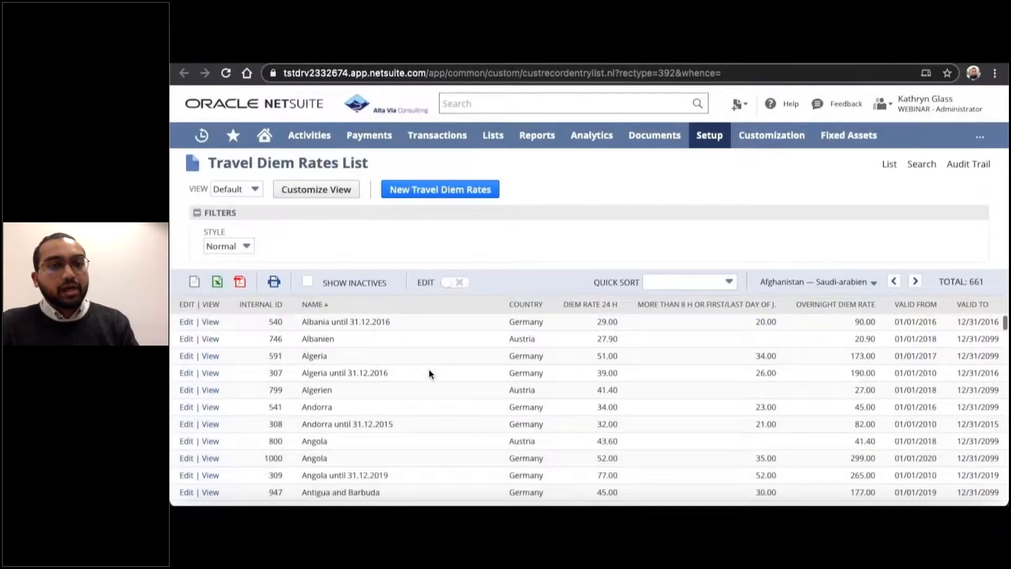
Look through the travel diem rates by country, including their daily rates, overnight rates and validity dates.
scroll(428, 373, "up", 3)
scroll(428, 373, "down", 1)
scroll(429, 369, "up", 1)
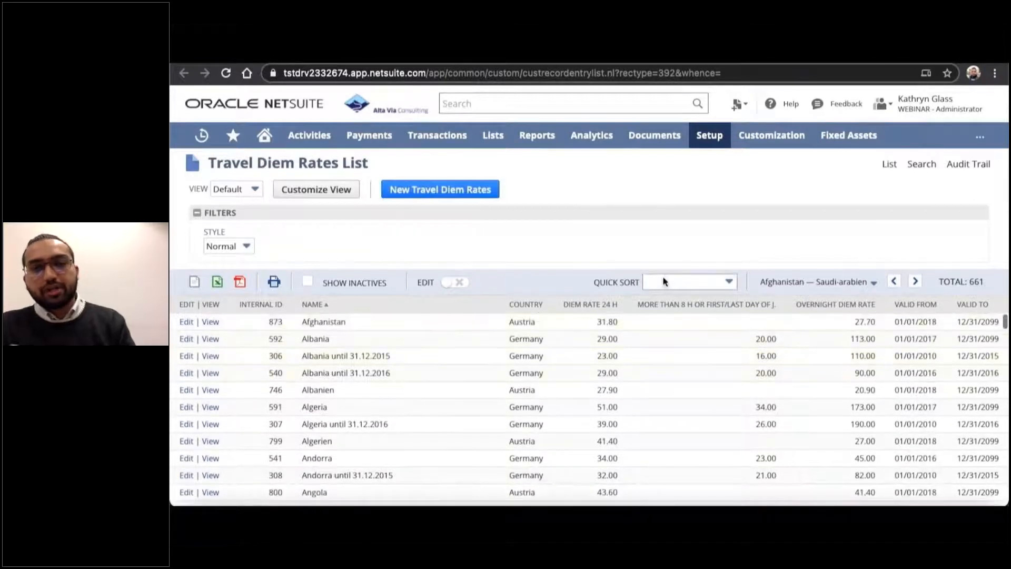
left_click(839, 282)
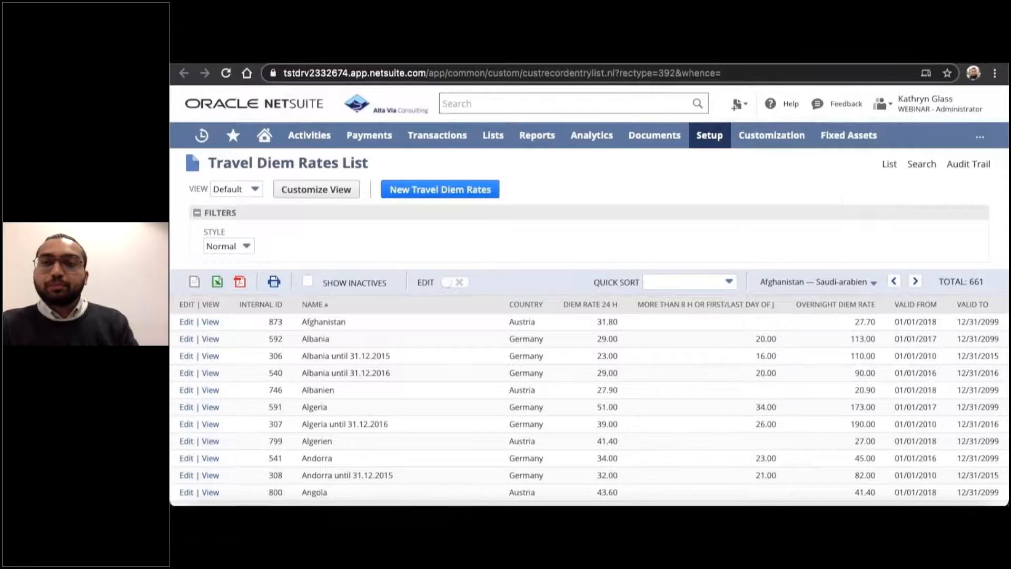
Open the Parent : Germany 1 travel expenses customizing record for editing and examine its per diem categories, kilometre rate, meal defaults and tax codes.
left_click(890, 59)
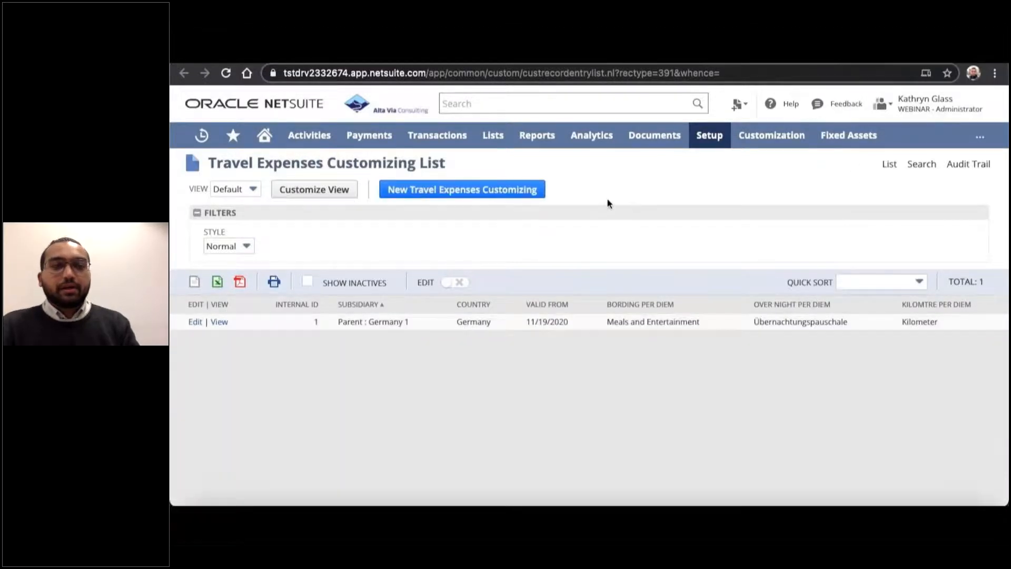
left_click(196, 322)
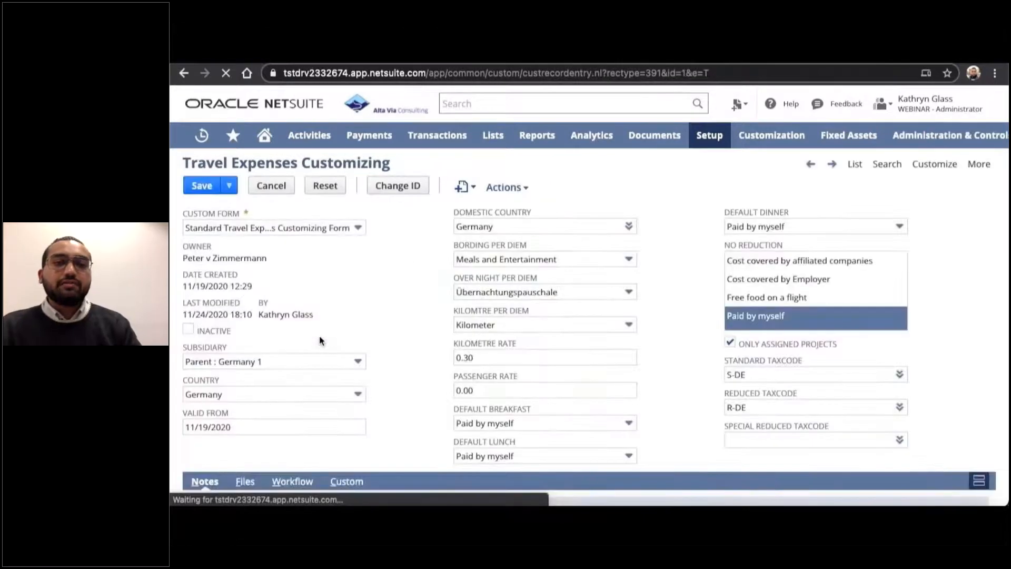
scroll(407, 330, "down", 1)
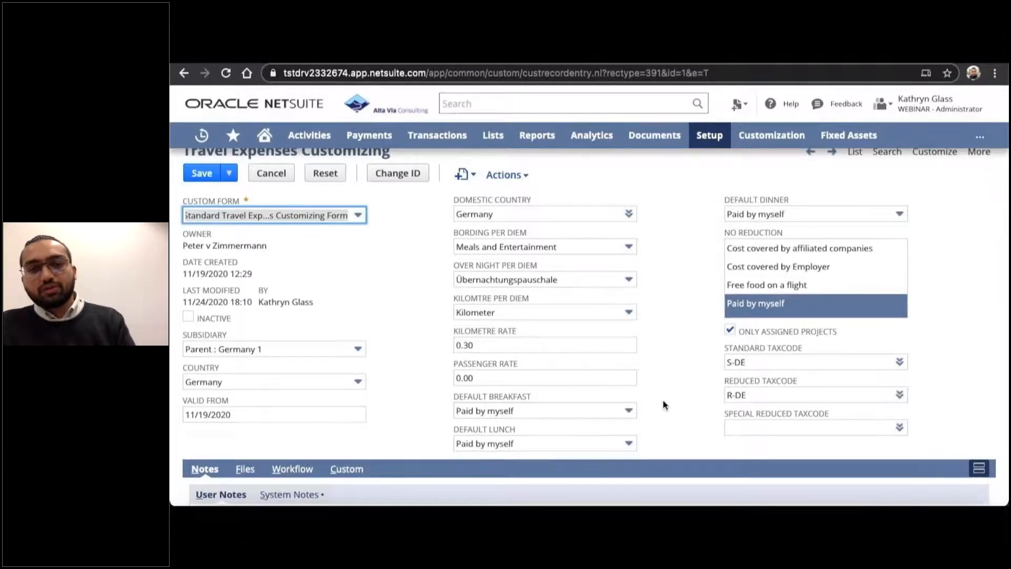
scroll(681, 401, "down", 1)
scroll(682, 401, "down", 2)
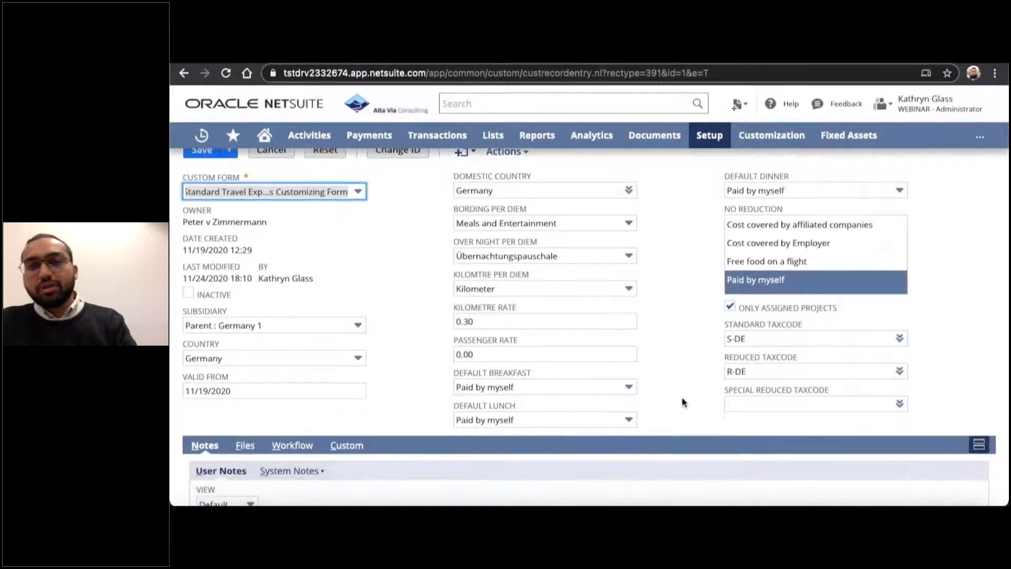
scroll(681, 401, "up", 3)
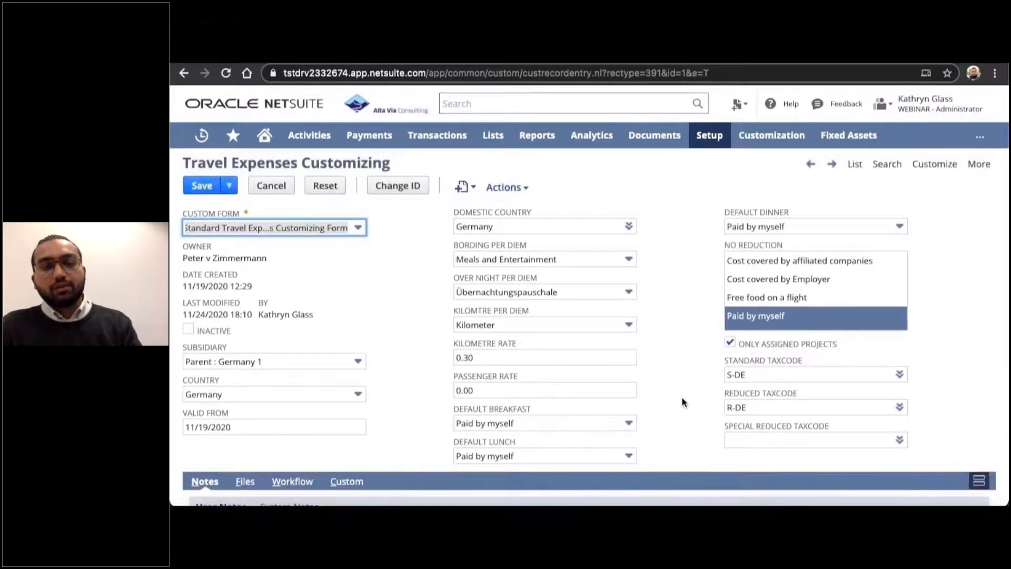
Return to the home dashboard, open the DATEV Export Run list and view the Run for Nov 2020 record.
left_click(265, 137)
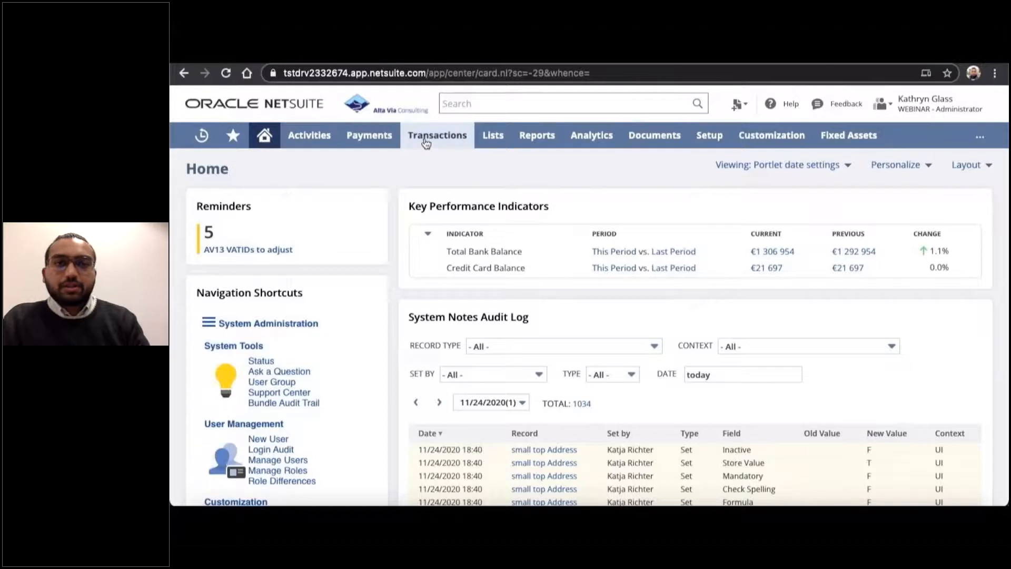
mouse_move(426, 142)
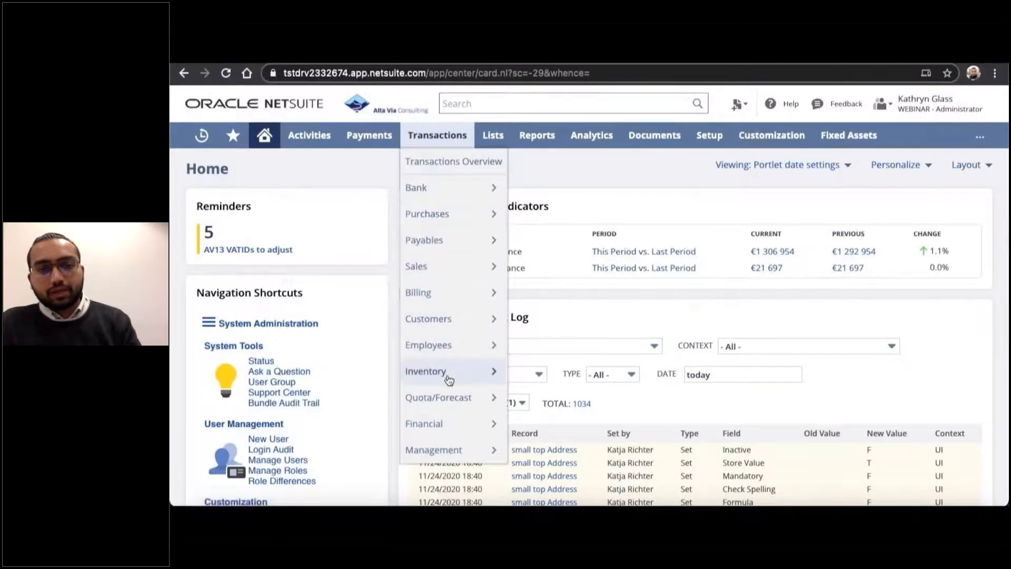
mouse_move(442, 448)
mouse_move(558, 469)
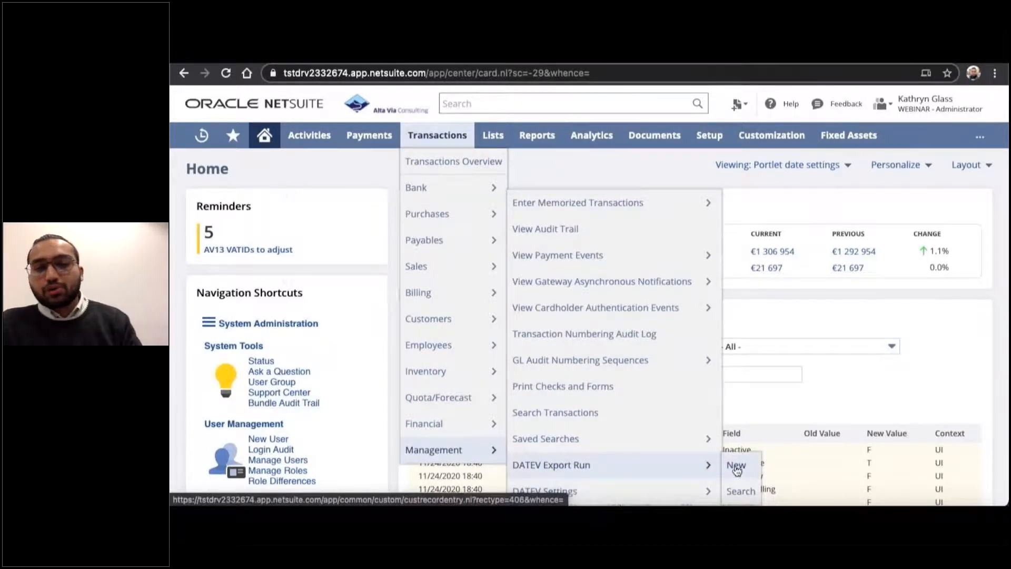
left_click(657, 468)
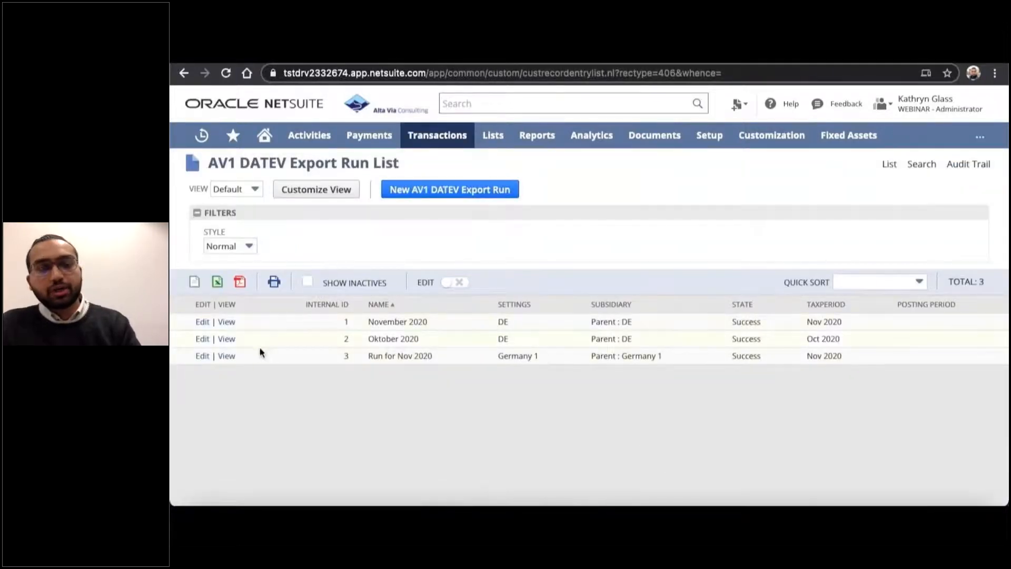
left_click(226, 356)
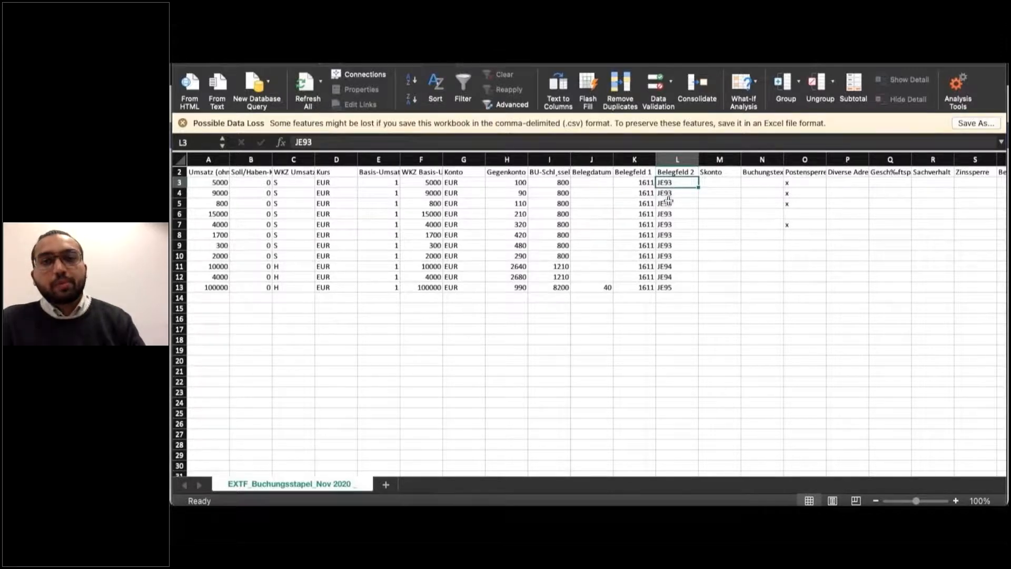
Examine the header row and booking columns of the EXTF_Buchungsstapel_Nov 2020 export in Excel, and switch back to NetSuite.
scroll(670, 203, "up", 1)
scroll(669, 203, "right", 1)
scroll(668, 201, "right", 3)
scroll(668, 200, "down", 1)
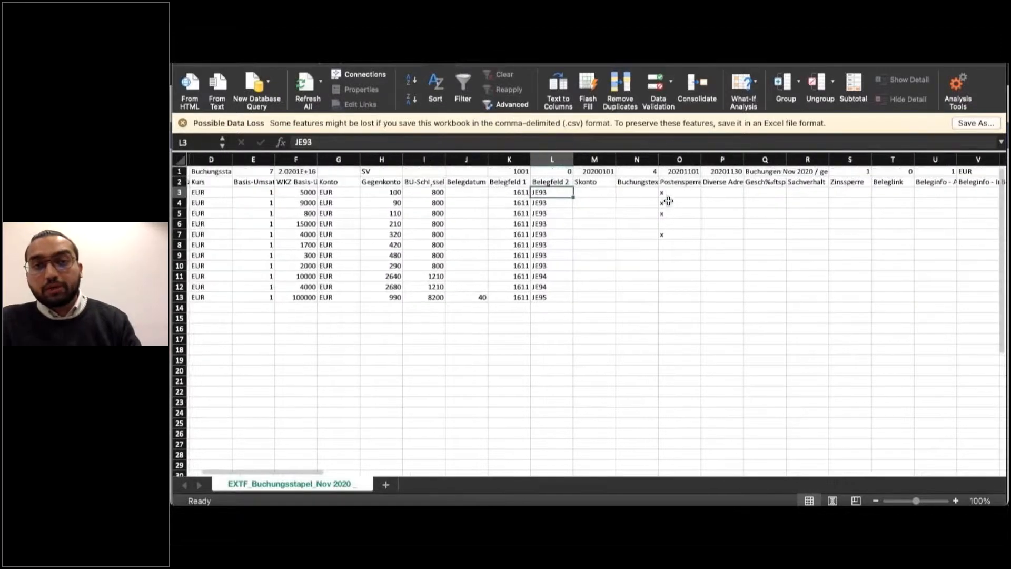
scroll(668, 201, "left", 3)
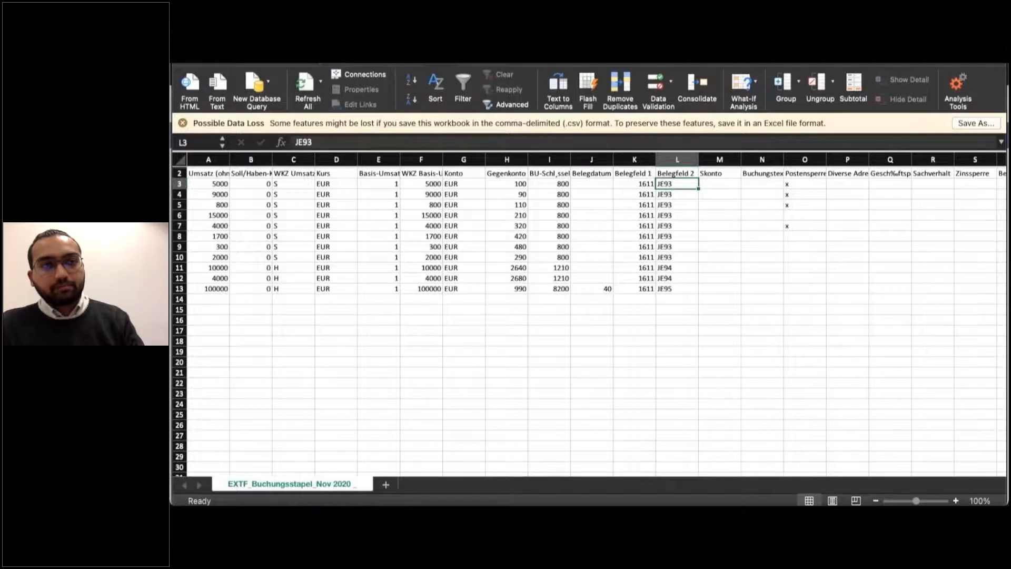
key("super+Tab")
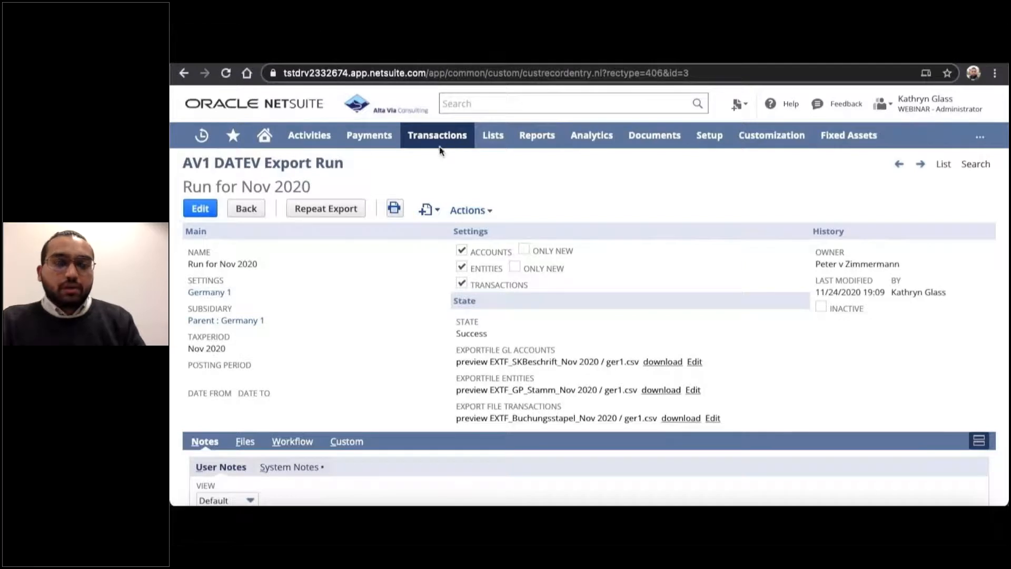
Open the DATEV Settings list and view the Germany 1 settings record.
mouse_move(438, 135)
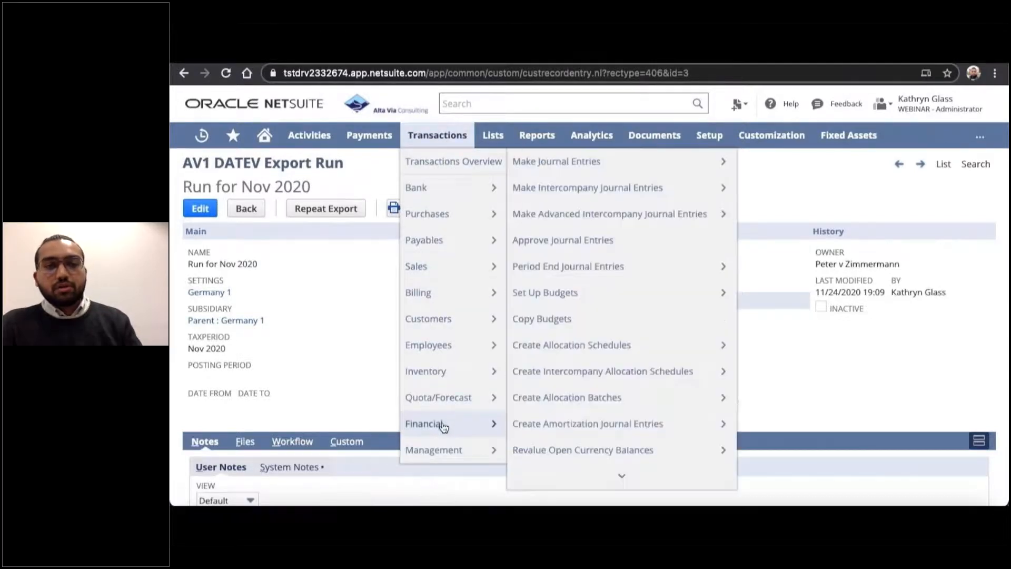
mouse_move(442, 448)
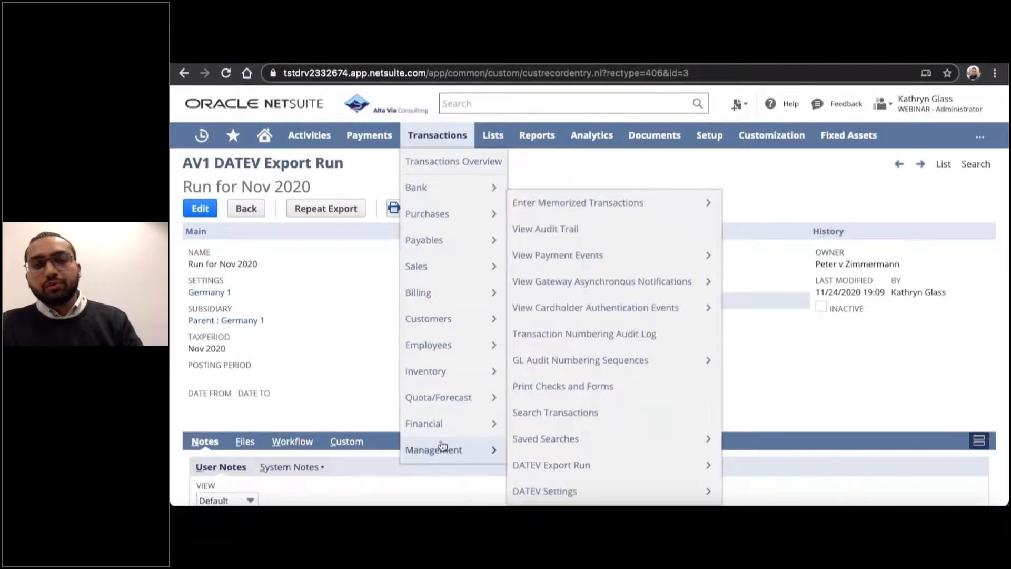
left_click(541, 492)
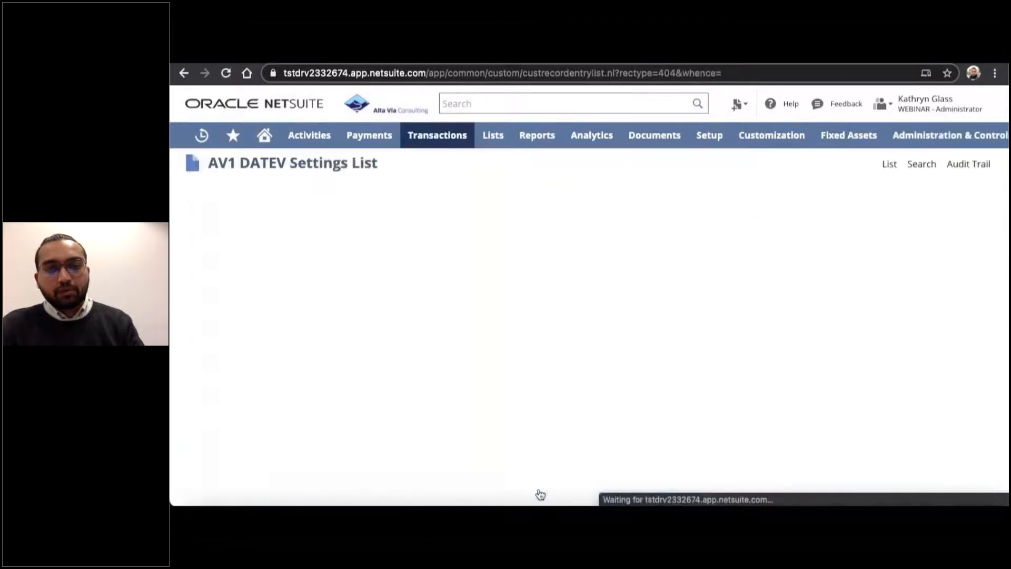
left_click(210, 343)
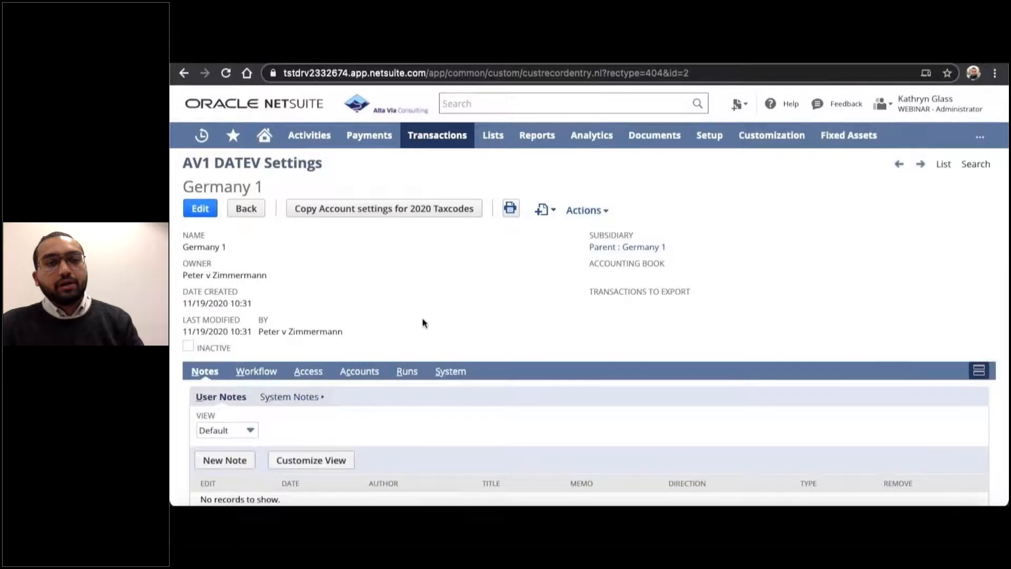
Review the account options of the Germany 1 DATEV settings and the DATEV account mappings per tax code.
scroll(369, 337, "down", 1)
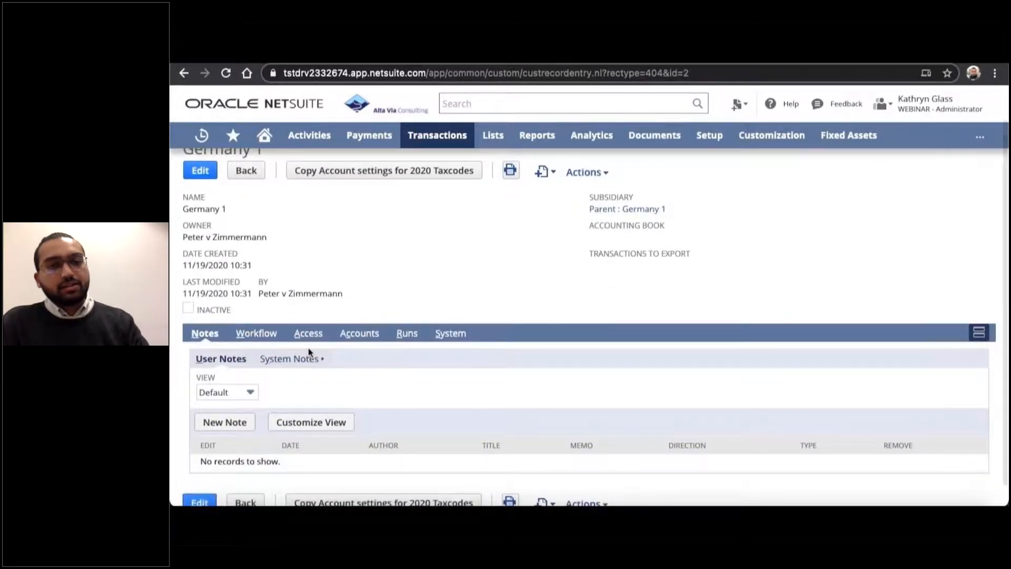
left_click(360, 334)
scroll(380, 390, "down", 1)
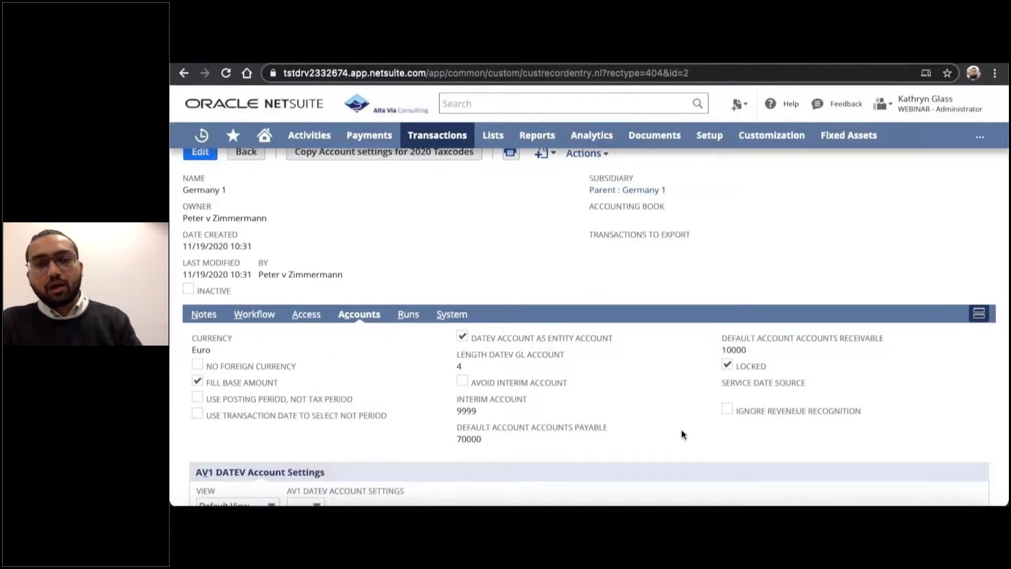
scroll(682, 435, "down", 3)
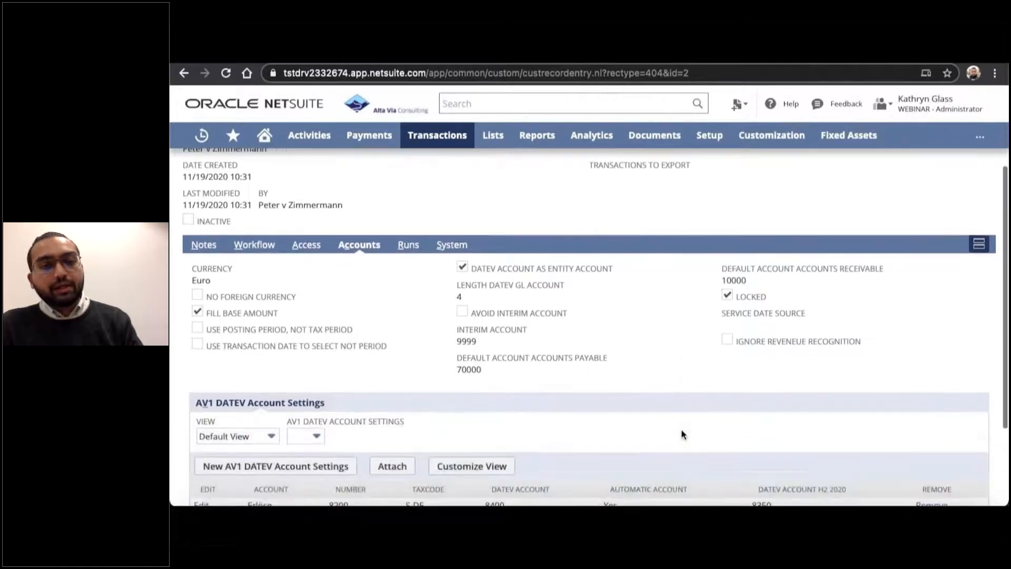
scroll(682, 434, "down", 2)
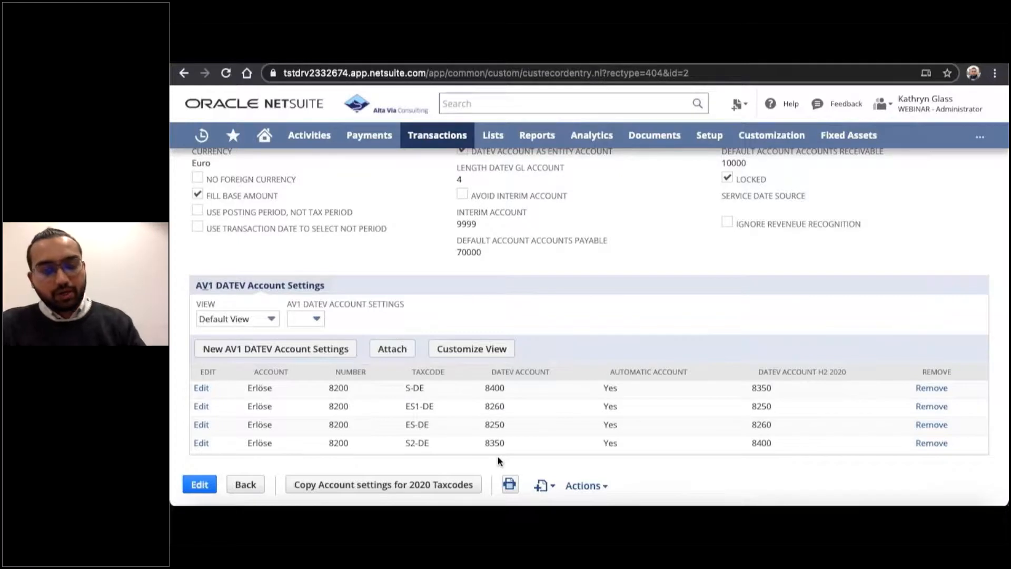
scroll(499, 460, "up", 1)
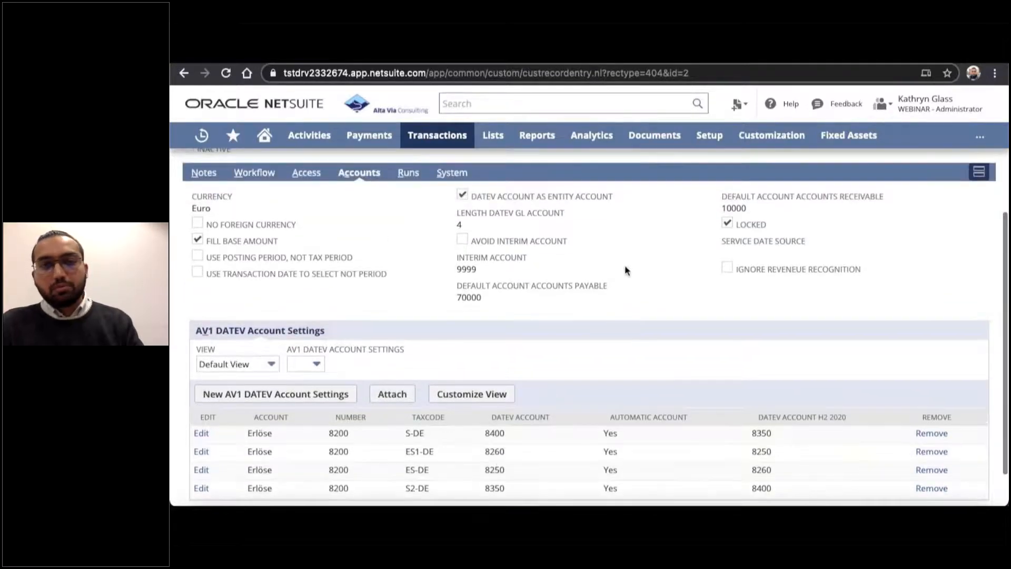
Open the Chart of Accounts and look through the numbered fixed asset accounts.
mouse_move(493, 137)
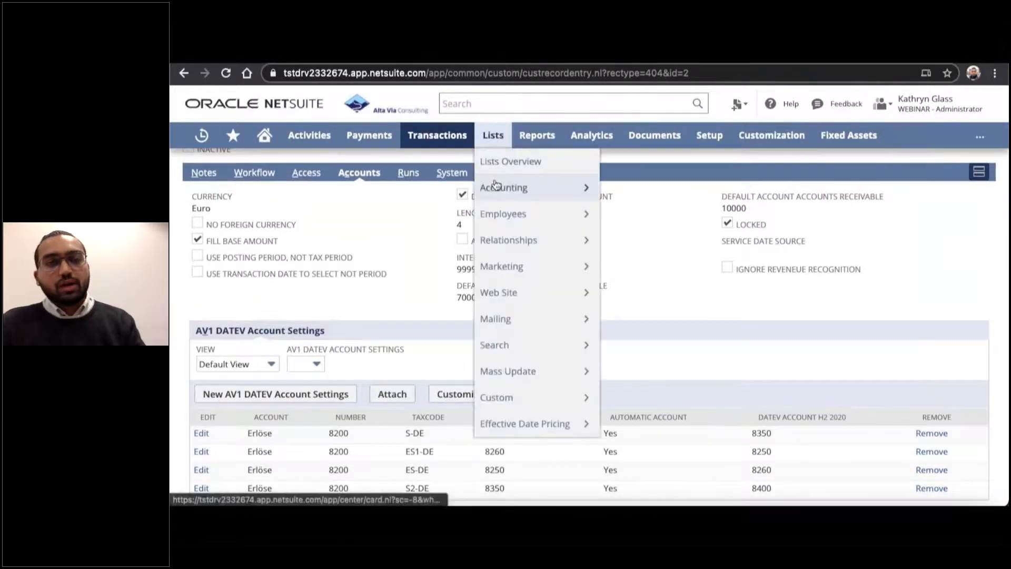
mouse_move(580, 190)
left_click(619, 189)
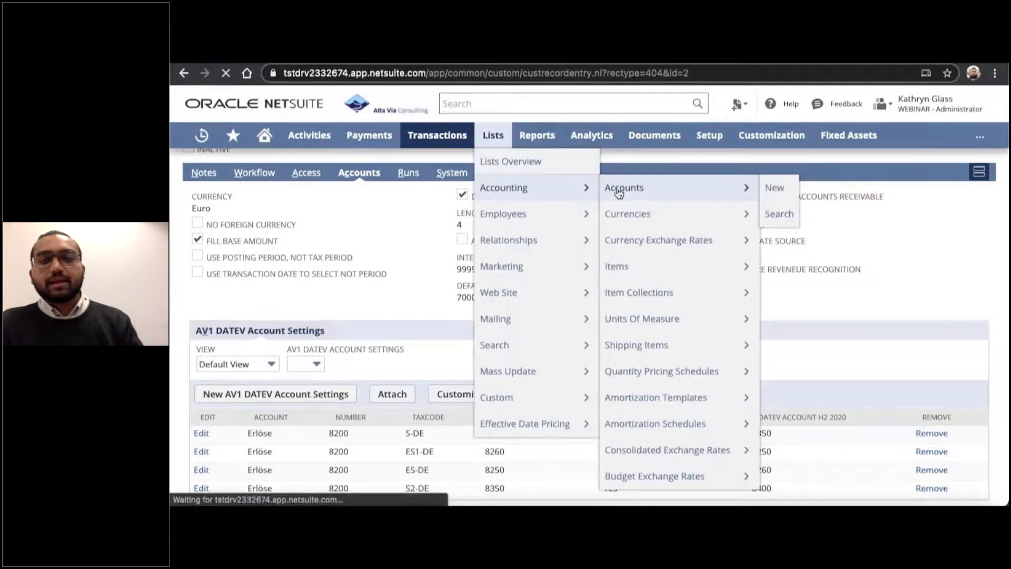
scroll(505, 392, "down", 3)
scroll(504, 392, "down", 10)
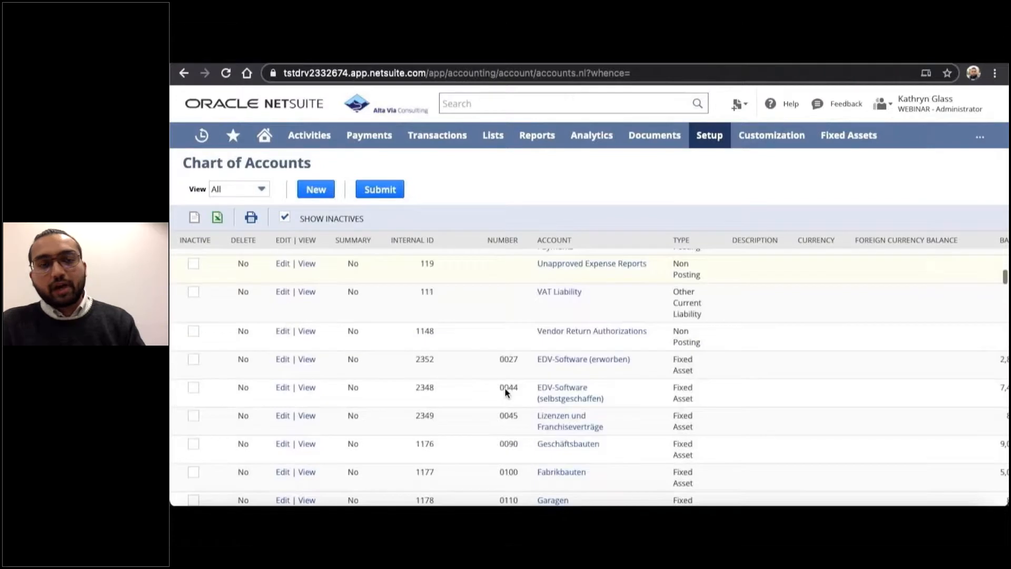
scroll(505, 391, "down", 1)
scroll(515, 333, "up", 2)
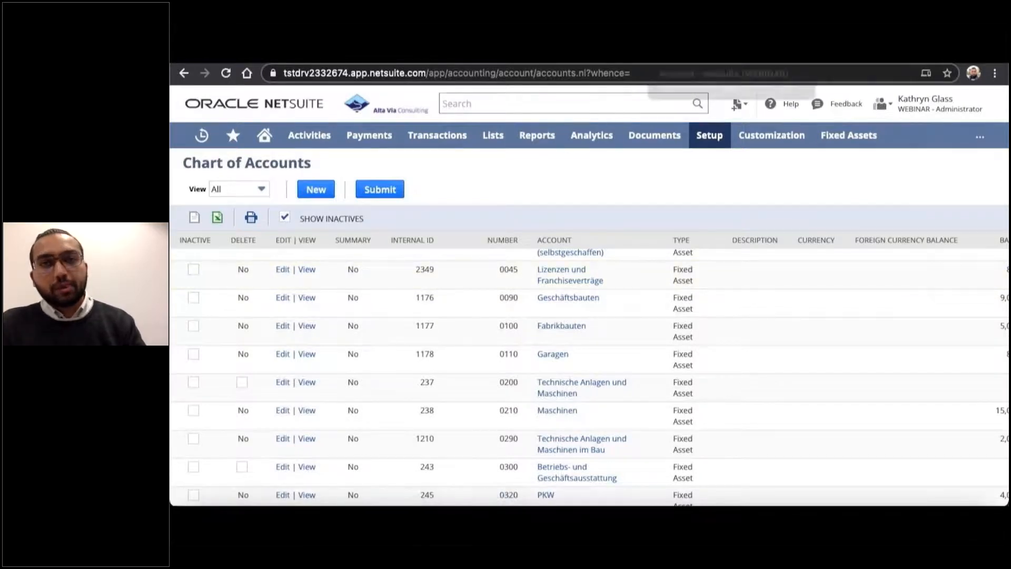
Examine the DATEV fields on the edit form of account 0045 Lizenzen und Franchiseverträge, and return to the home dashboard.
key("ctrl+Tab")
scroll(528, 347, "down", 1)
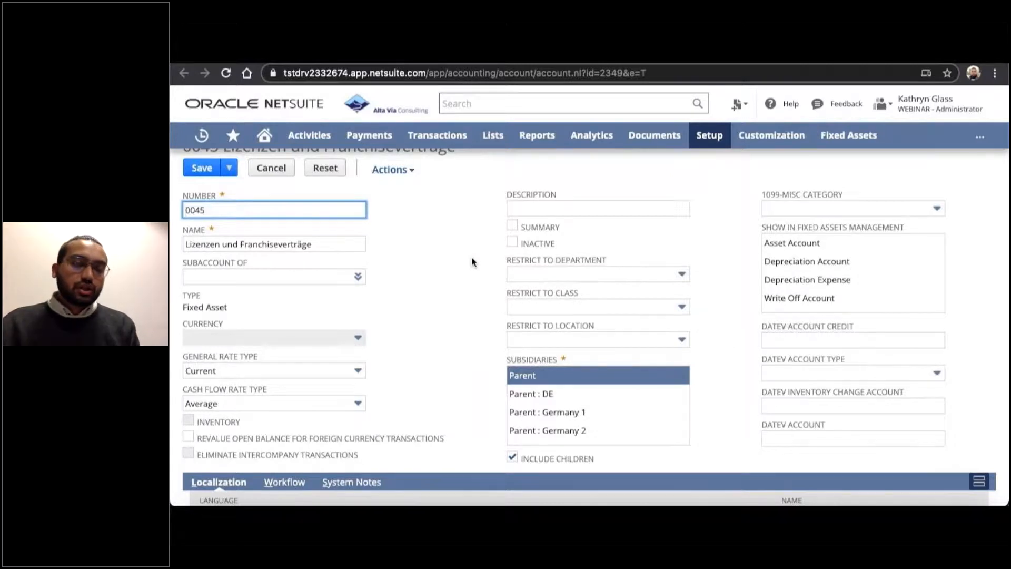
left_click(273, 140)
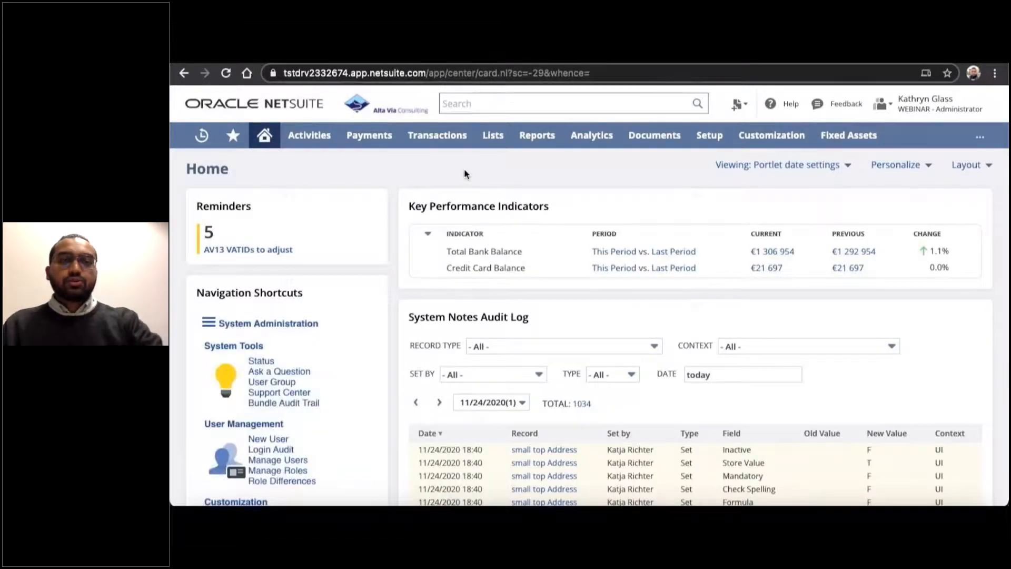
Leave the full-screen demo video, switch to the Google Slides deck, present it from slide 13 and advance to the "Take away from today" slide.
key("Escape")
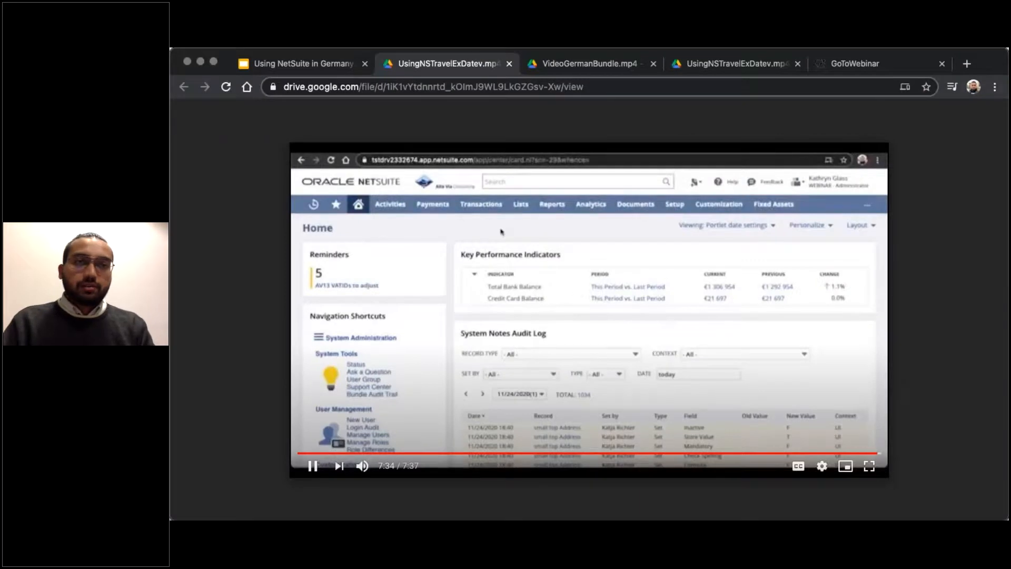
left_click(291, 63)
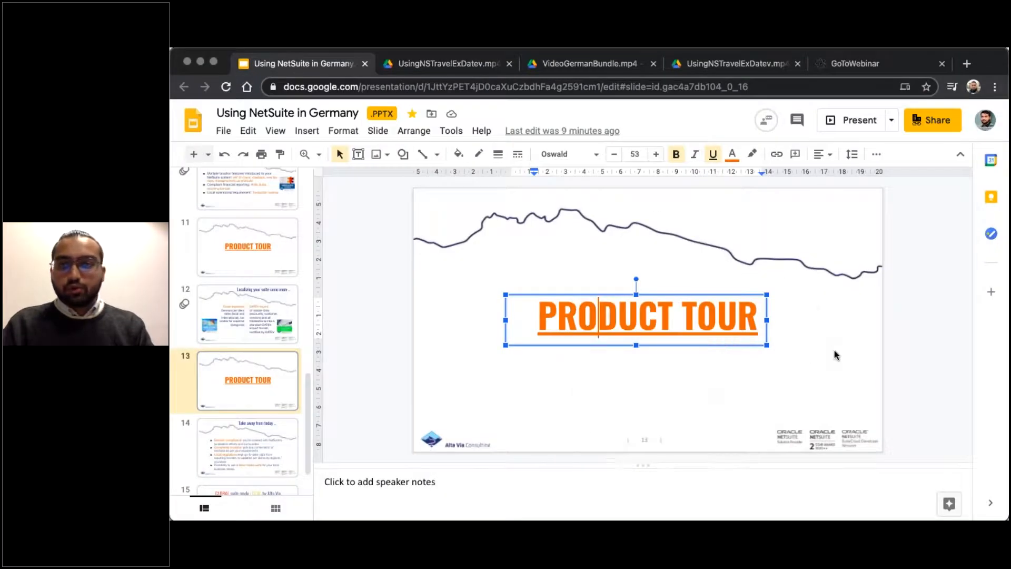
left_click(854, 122)
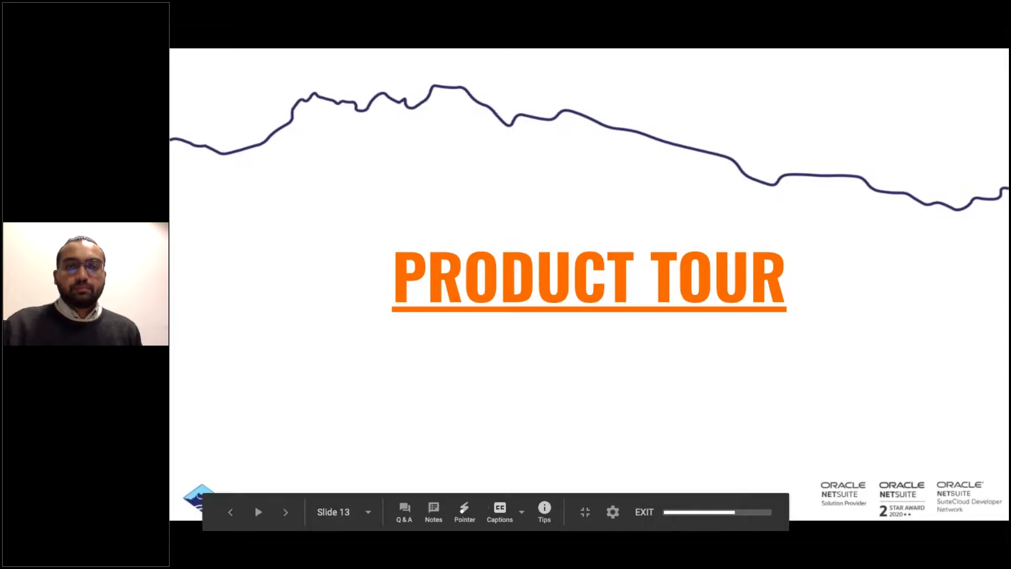
key("Right")
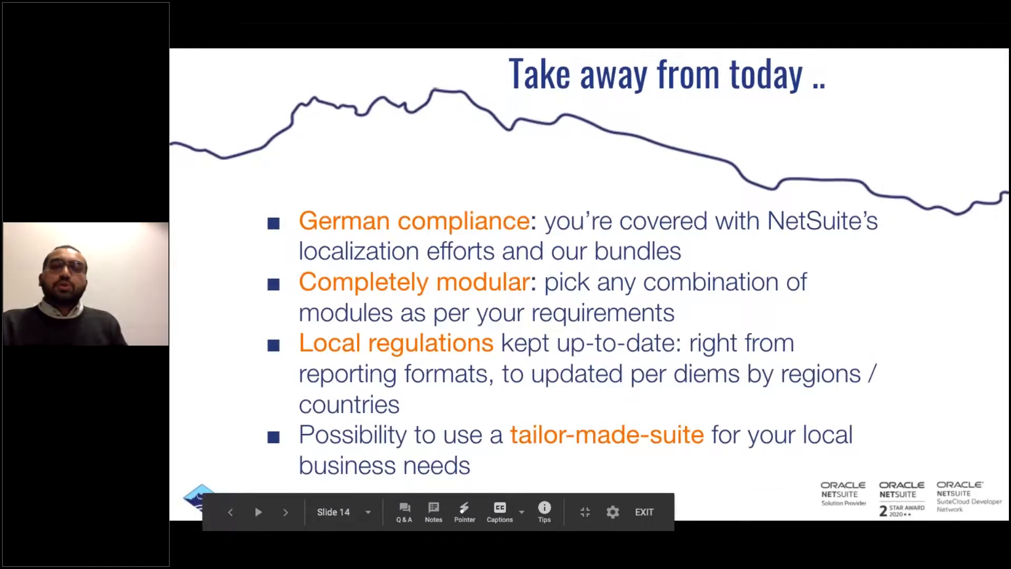